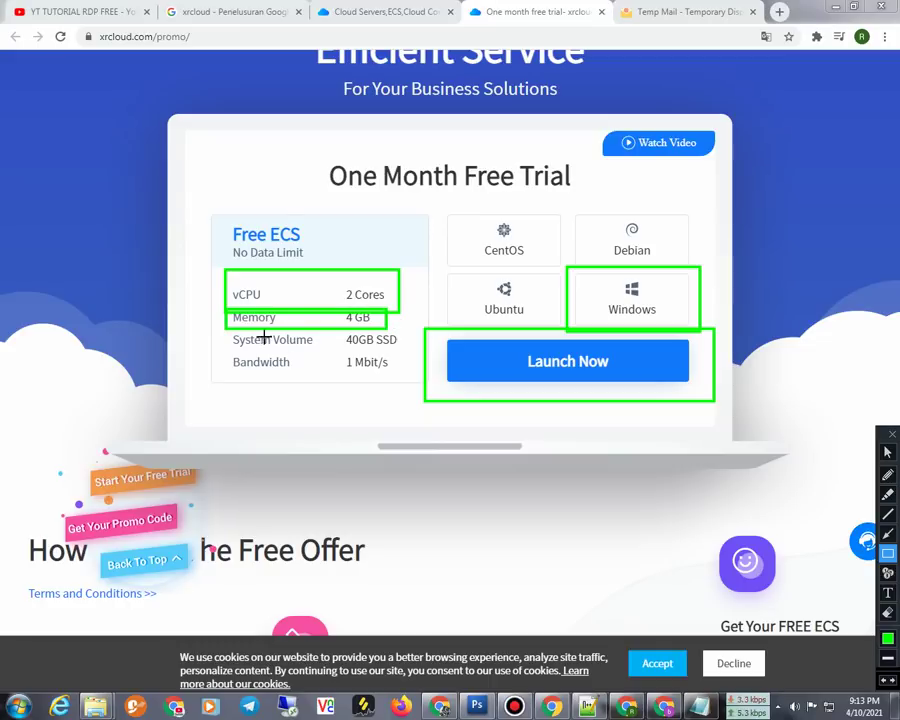
mouse_move(235, 333)
mouse_down()
mouse_move(414, 348)
mouse_move(401, 352)
mouse_up()
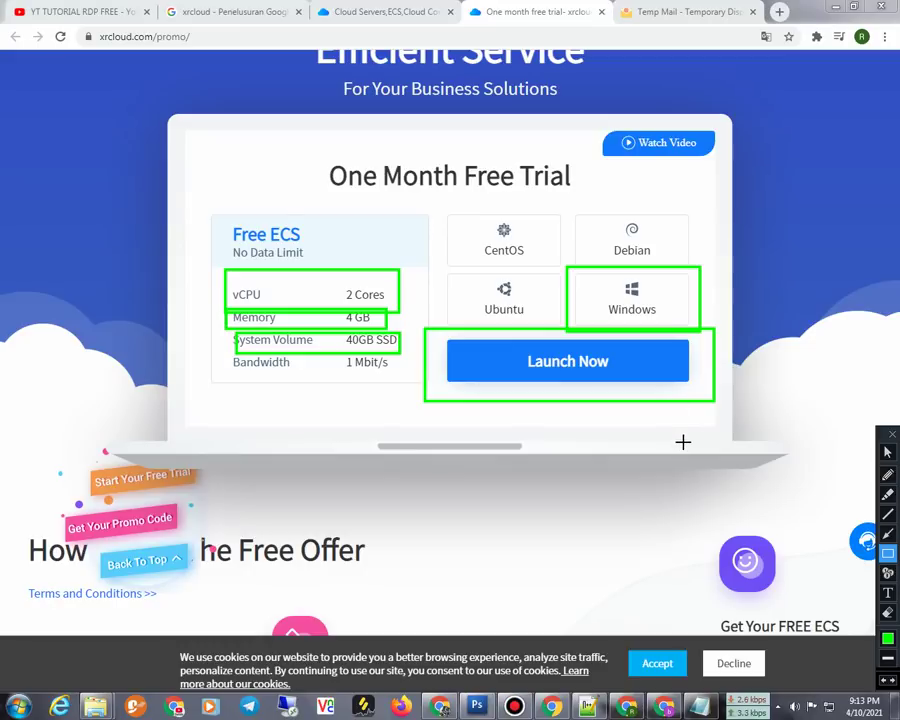
mouse_move(224, 356)
mouse_down()
mouse_move(408, 402)
mouse_move(405, 380)
mouse_up()
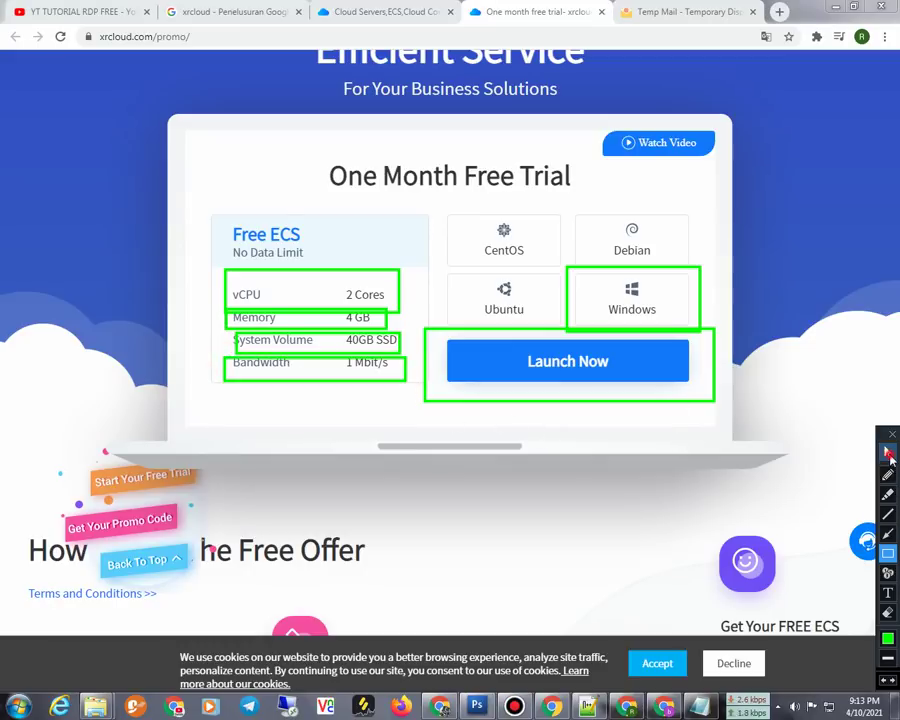
click(887, 494)
click(887, 533)
click(887, 533)
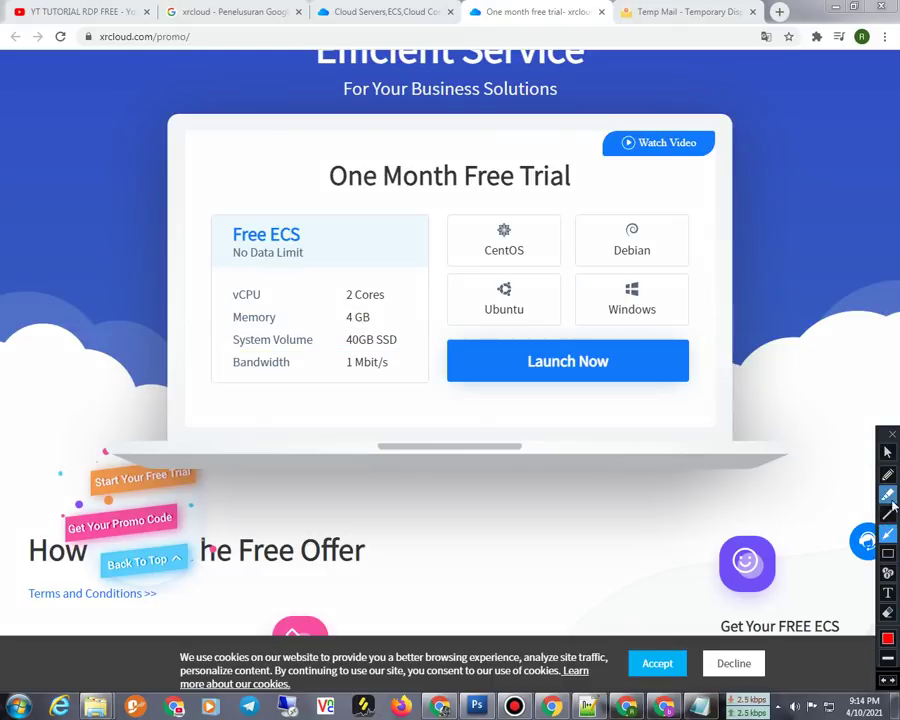
click(887, 451)
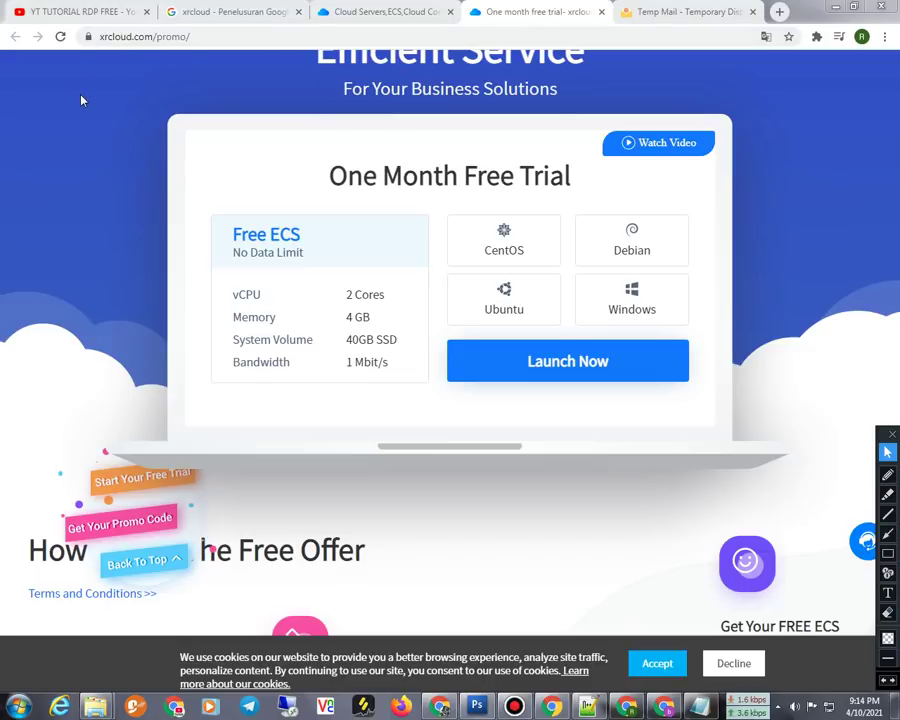
- Launch the one-month free trial and enter the temporary email address copied from Tempmailo in the sign-up form
click(580, 365)
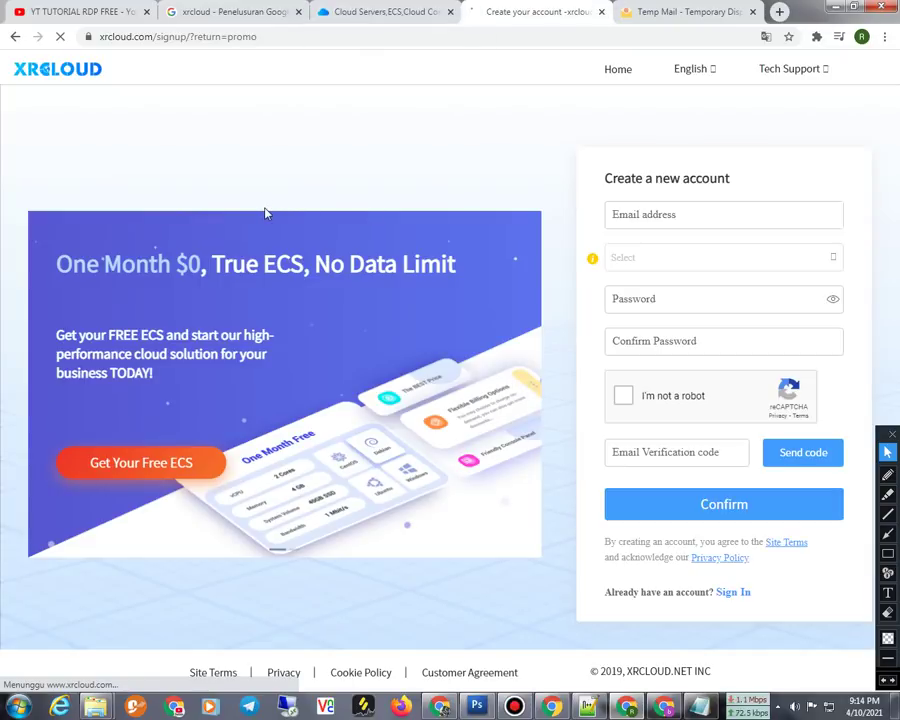
click(719, 210)
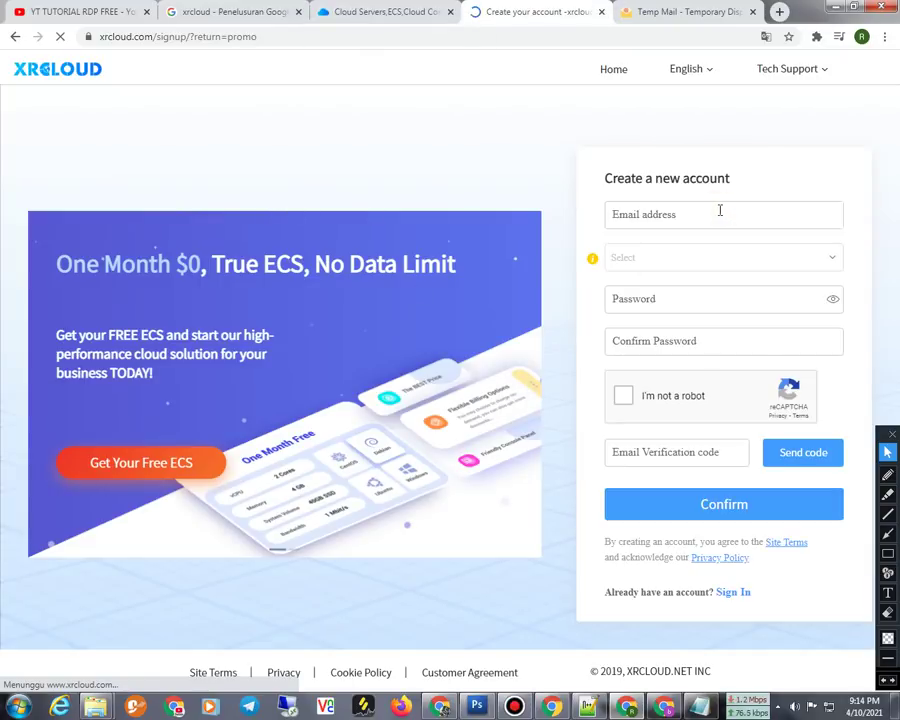
click(672, 12)
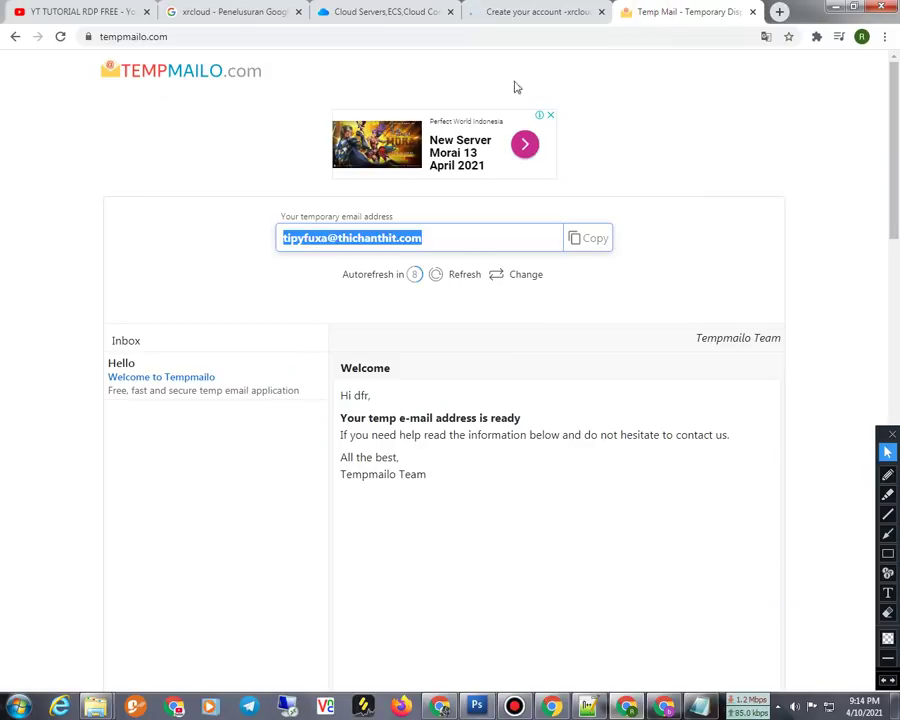
click(594, 239)
click(537, 12)
click(655, 215)
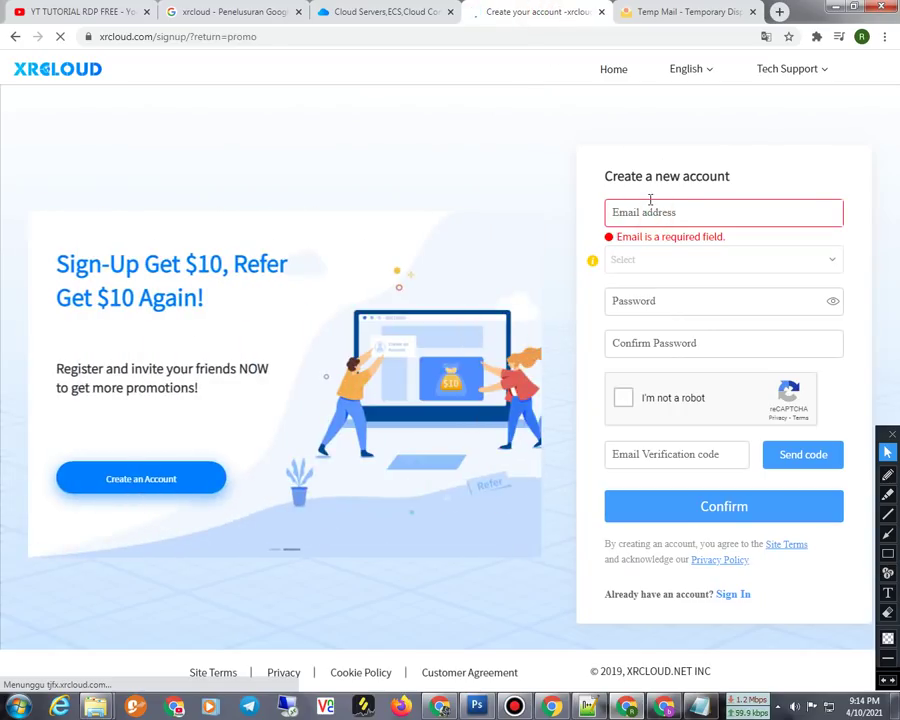
key(ctrl+v)
- Choose Indonesia as the country for the new account
click(644, 259)
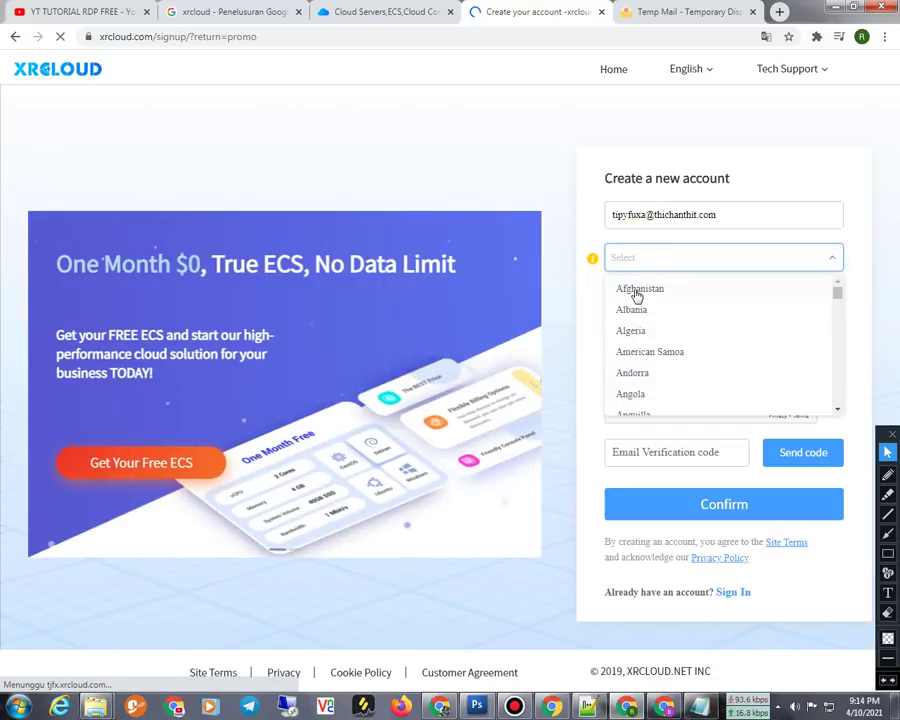
scroll(642, 362, down, 8)
scroll(644, 362, down, 8)
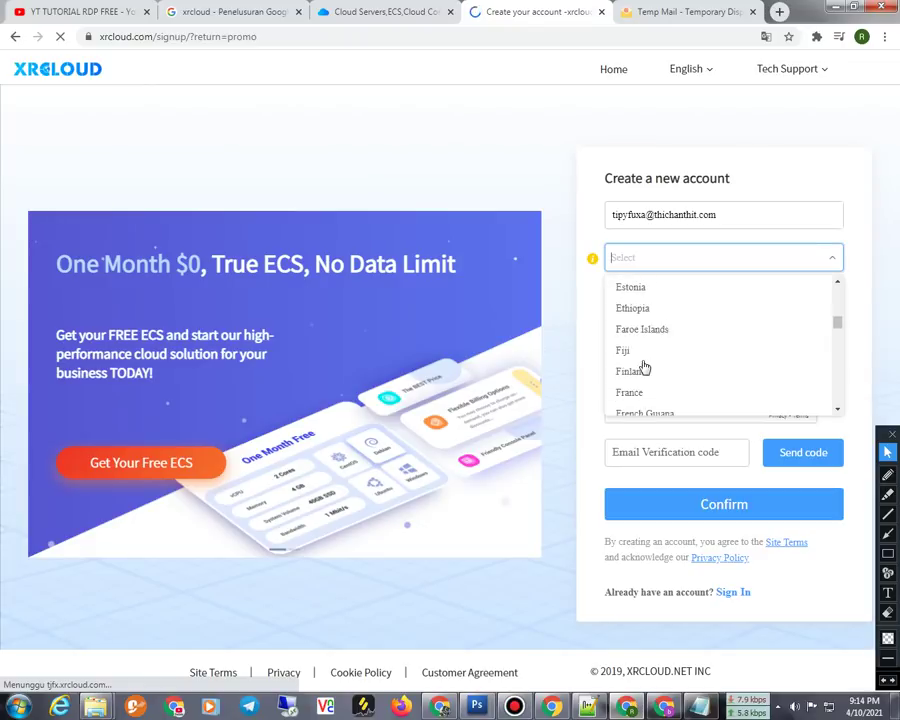
scroll(644, 368, down, 8)
scroll(644, 368, down, 3)
click(646, 332)
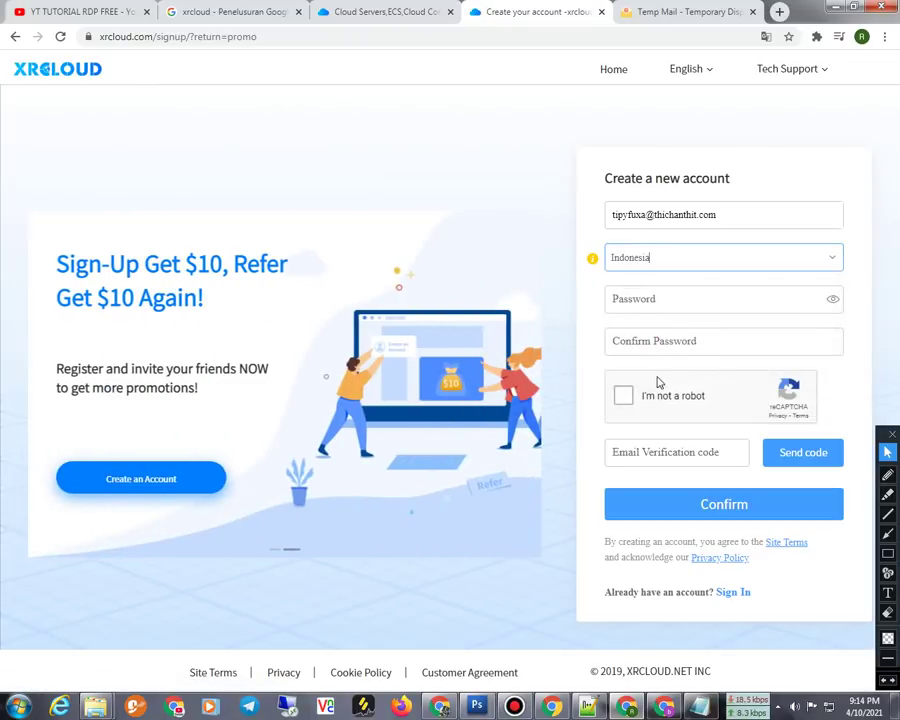
- Fill in the account password and repeat it in the password confirmation field
click(664, 304)
key(ctrl+v)
click(621, 338)
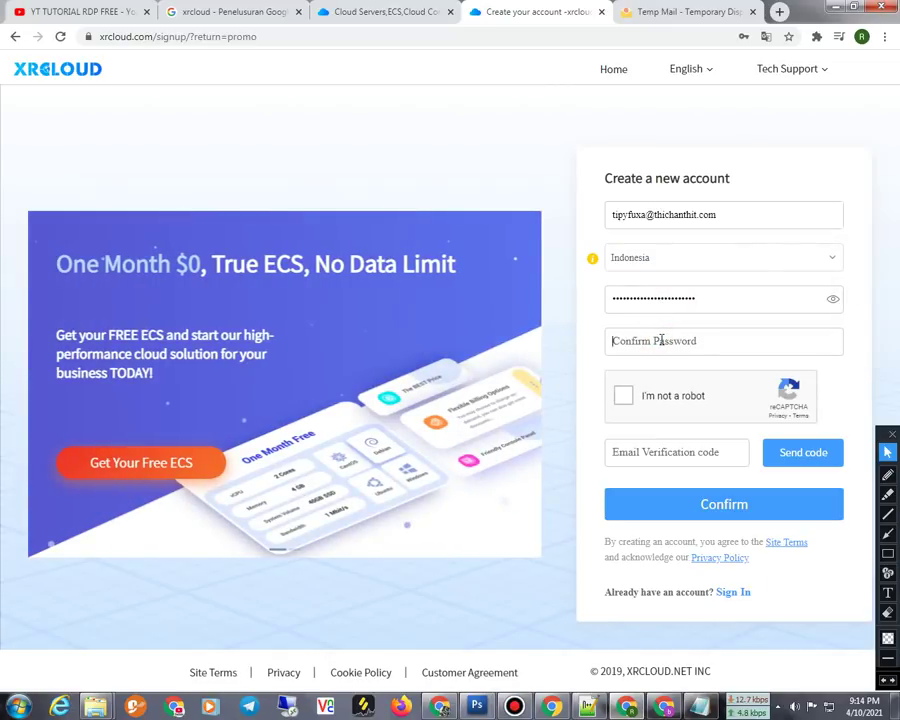
key(ctrl+v)
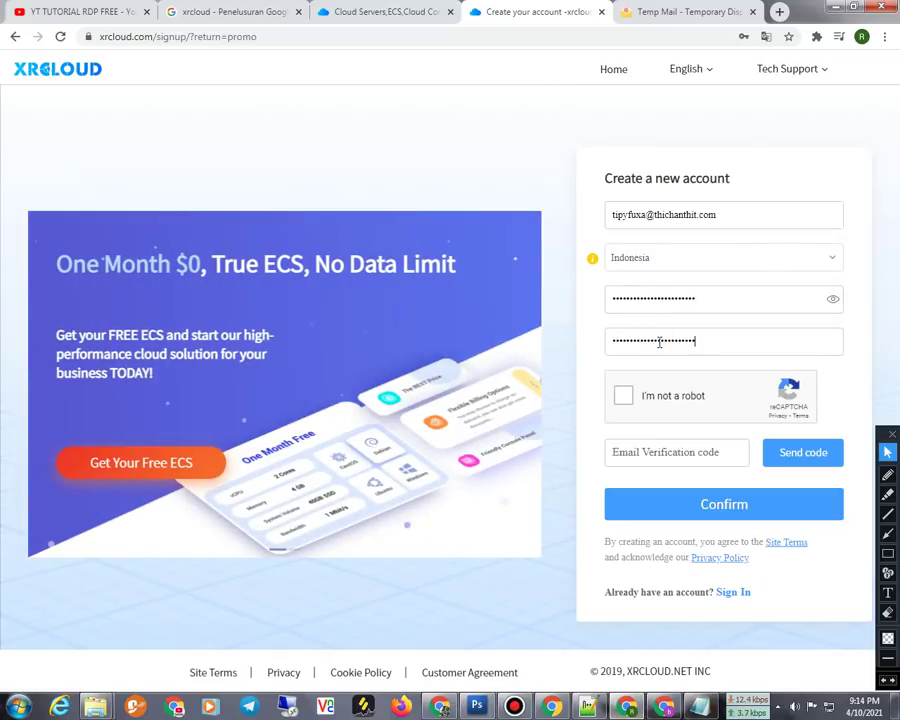
- Complete the "I'm not a robot" check by selecting the squares with traffic lights and verifying
click(623, 398)
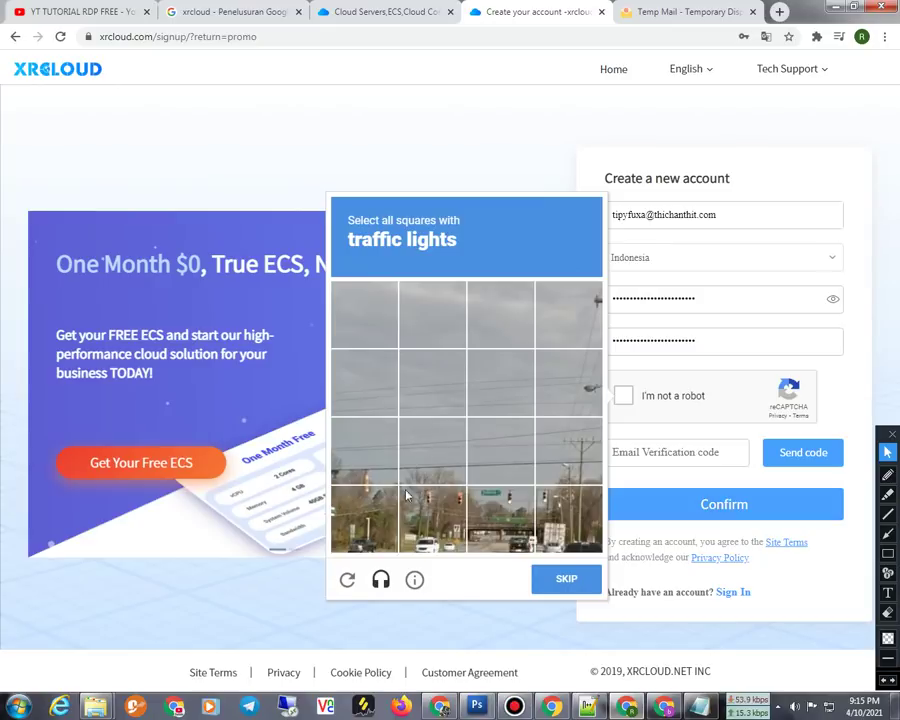
click(364, 518)
click(372, 462)
click(432, 518)
click(500, 518)
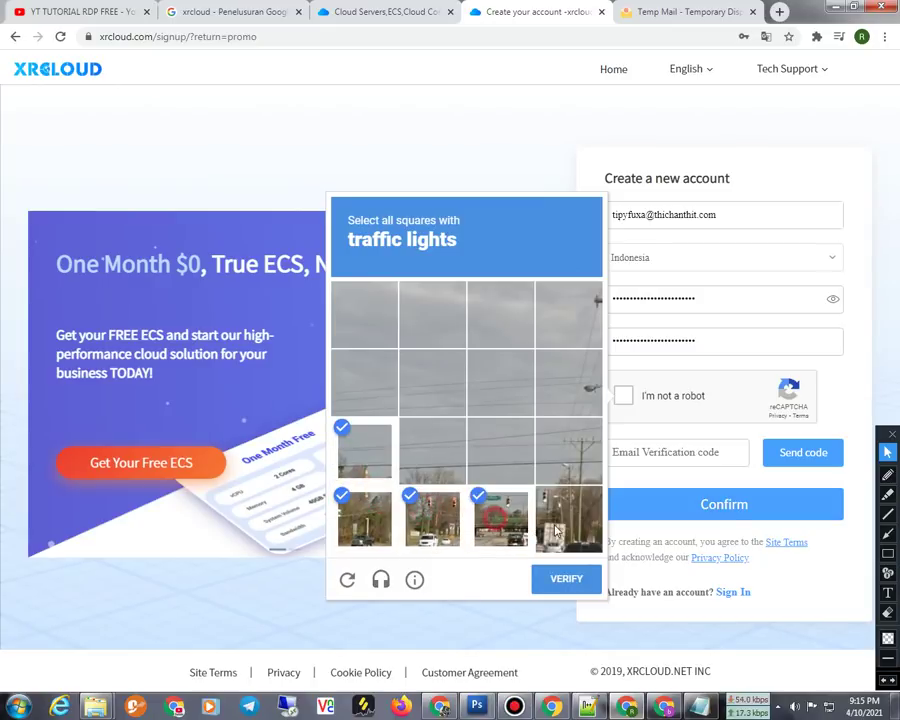
click(568, 518)
click(565, 580)
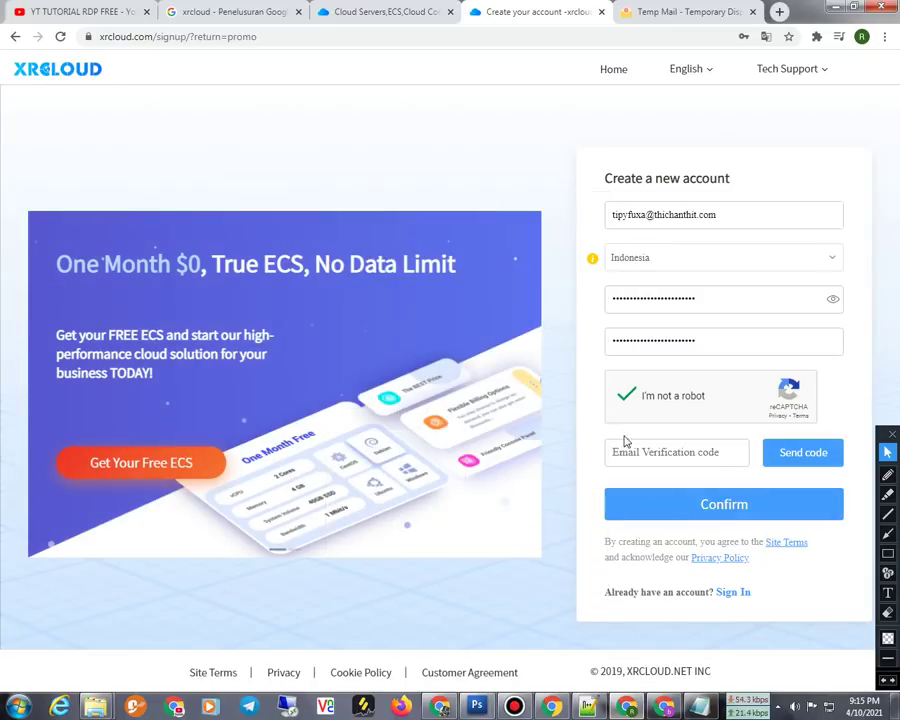
- Paste the temporary email address into the email verification code field and request a verification code
click(645, 452)
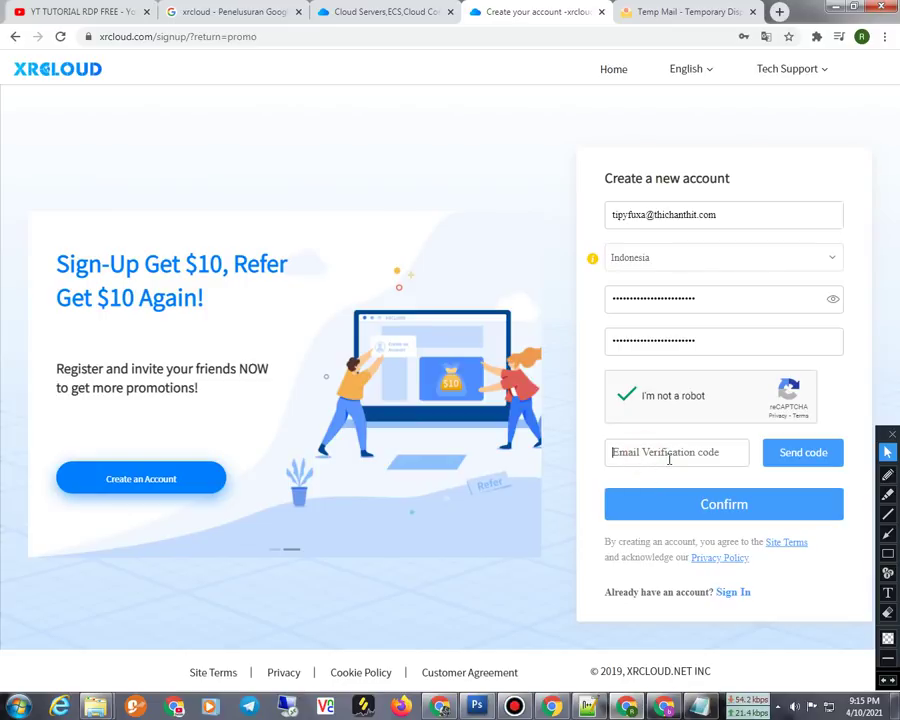
key(ctrl+v)
click(806, 456)
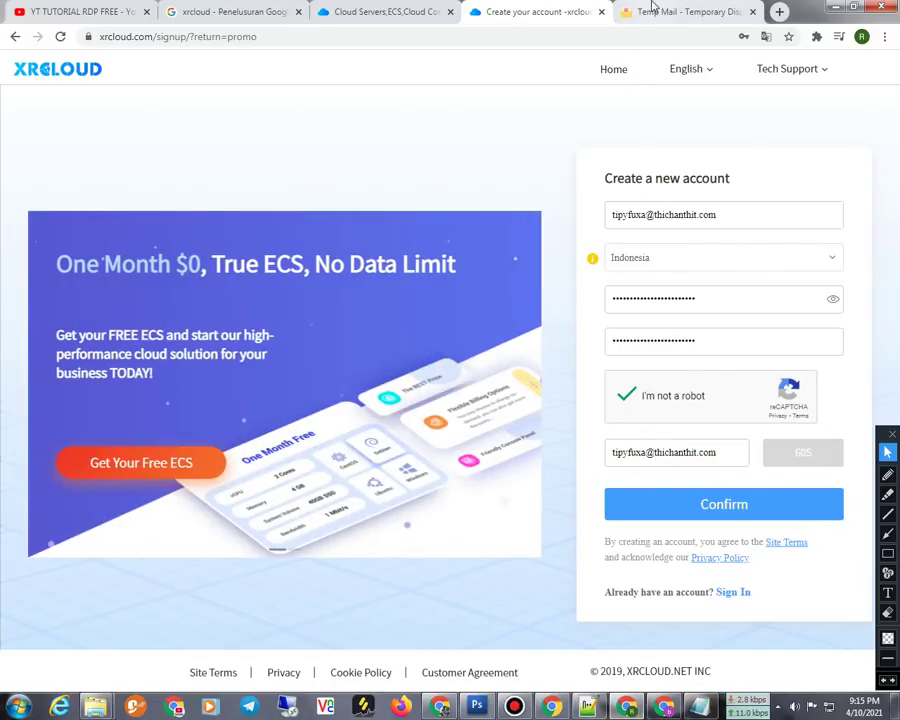
- Open the XRCLOUD verification message in the Tempmailo inbox and copy its verification code
click(654, 13)
click(203, 460)
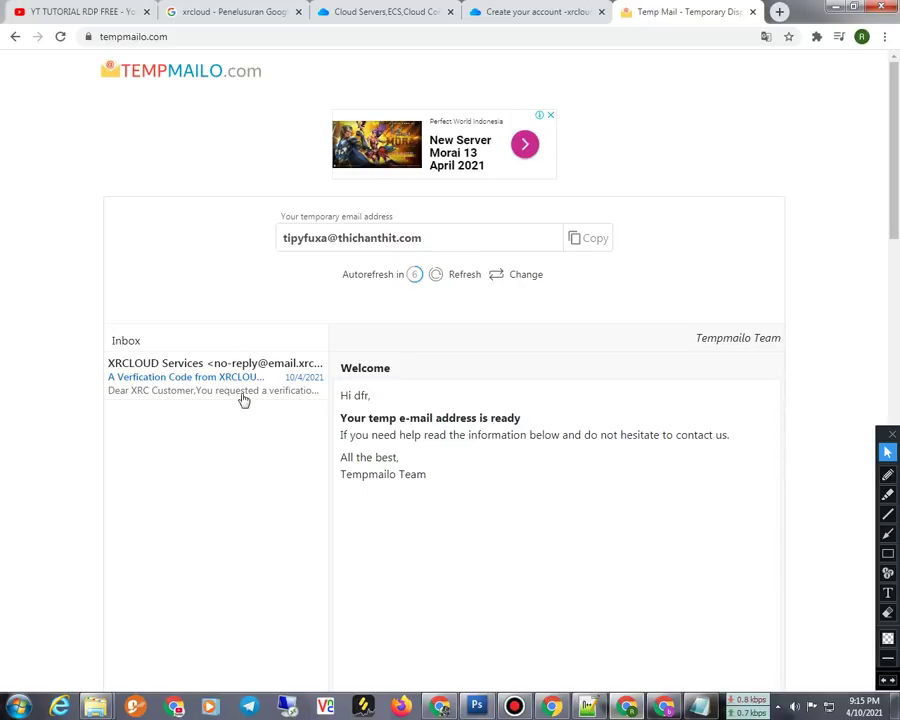
click(197, 367)
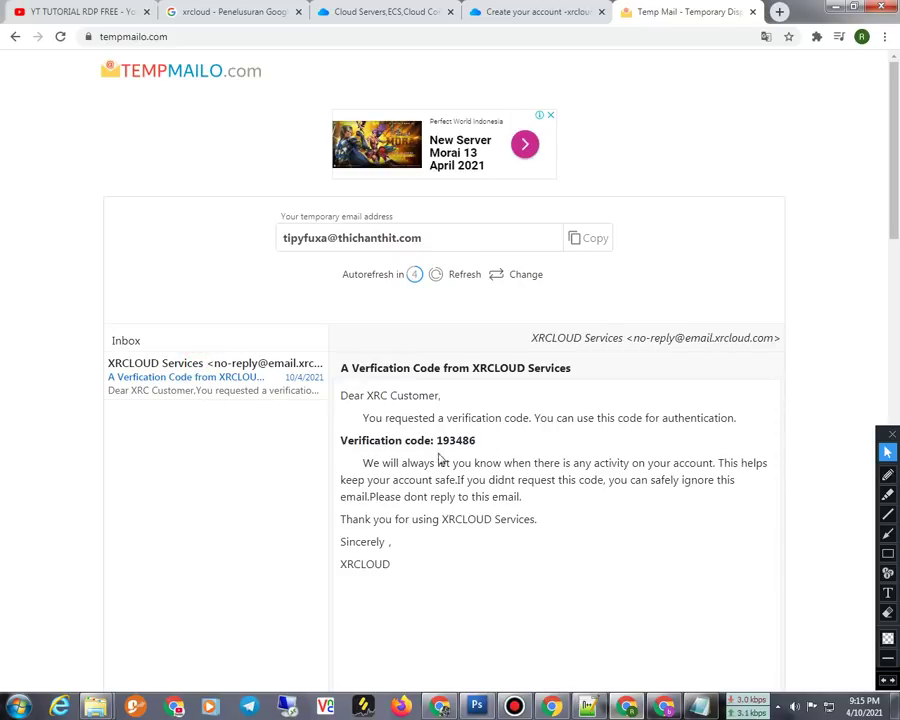
double_click(441, 443)
key(ctrl+c)
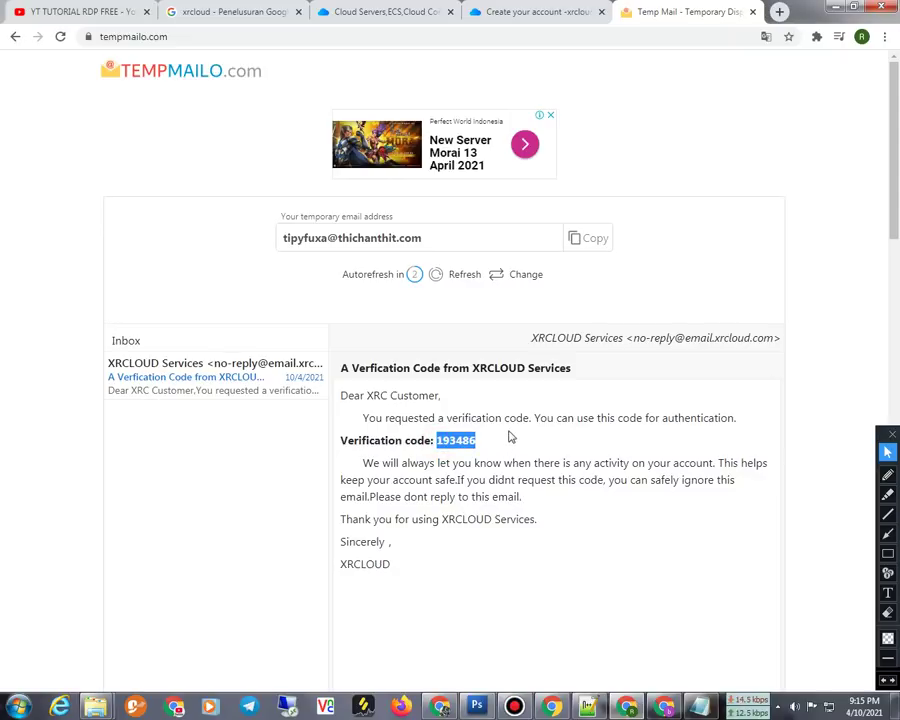
- Return to the XRCLOUD sign-up form, try to submit it, and dismiss the prompt
click(520, 16)
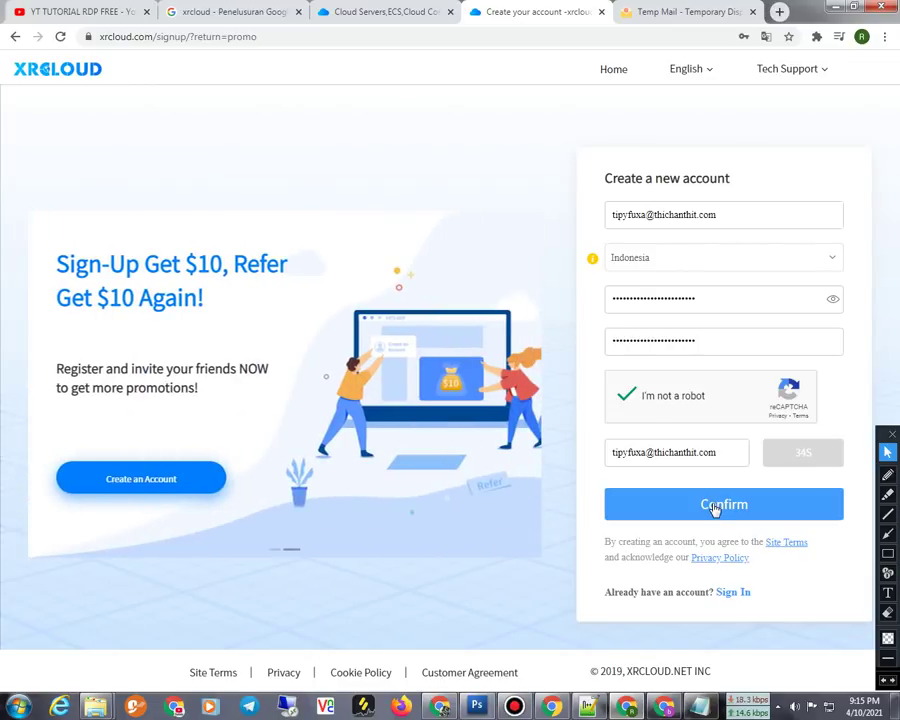
click(714, 506)
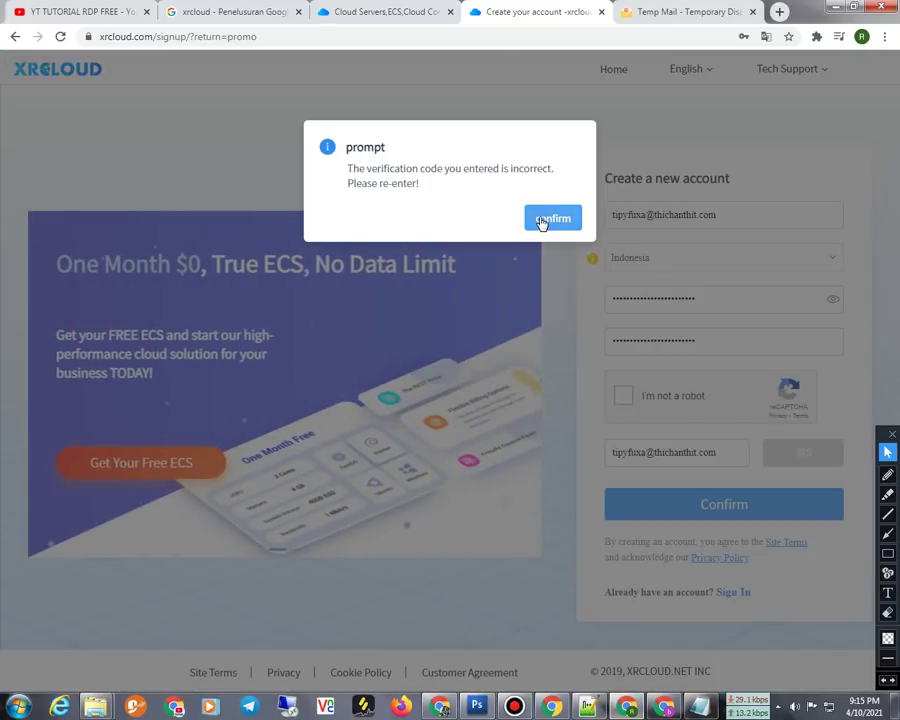
click(542, 217)
- Restart the robot check and select the four squares covering the central traffic light
click(623, 395)
click(428, 315)
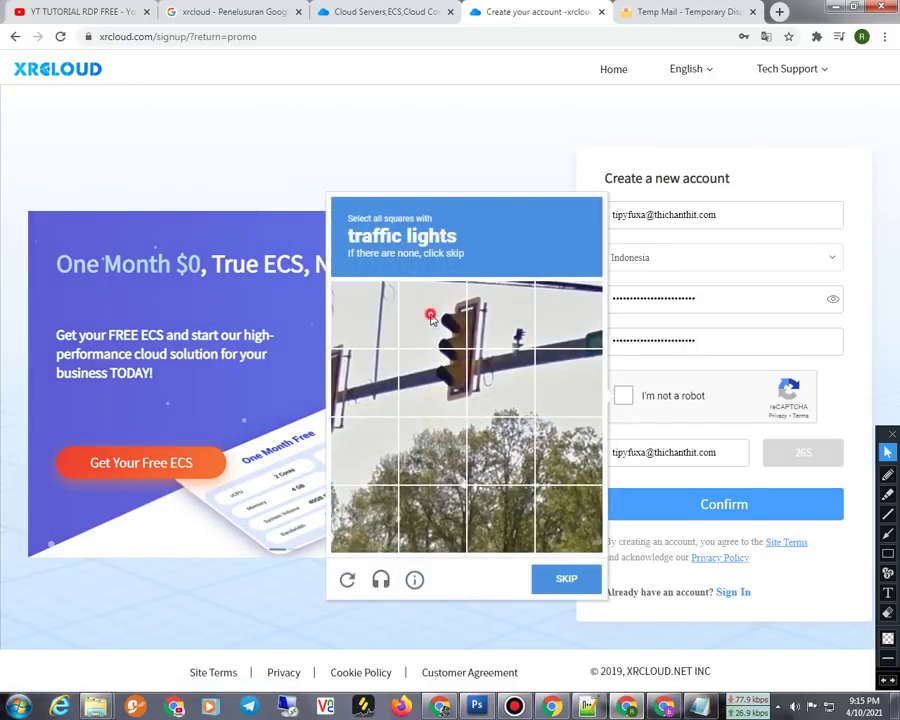
click(506, 324)
click(498, 378)
click(432, 393)
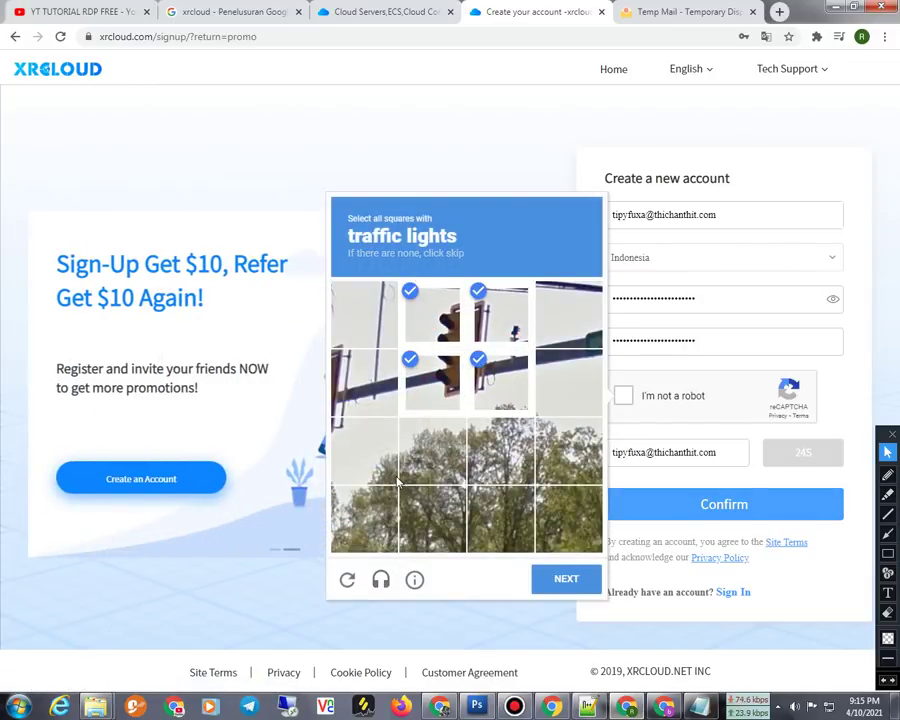
- Check the verification code message in the temporary inbox again and return to the sign-up form
click(662, 10)
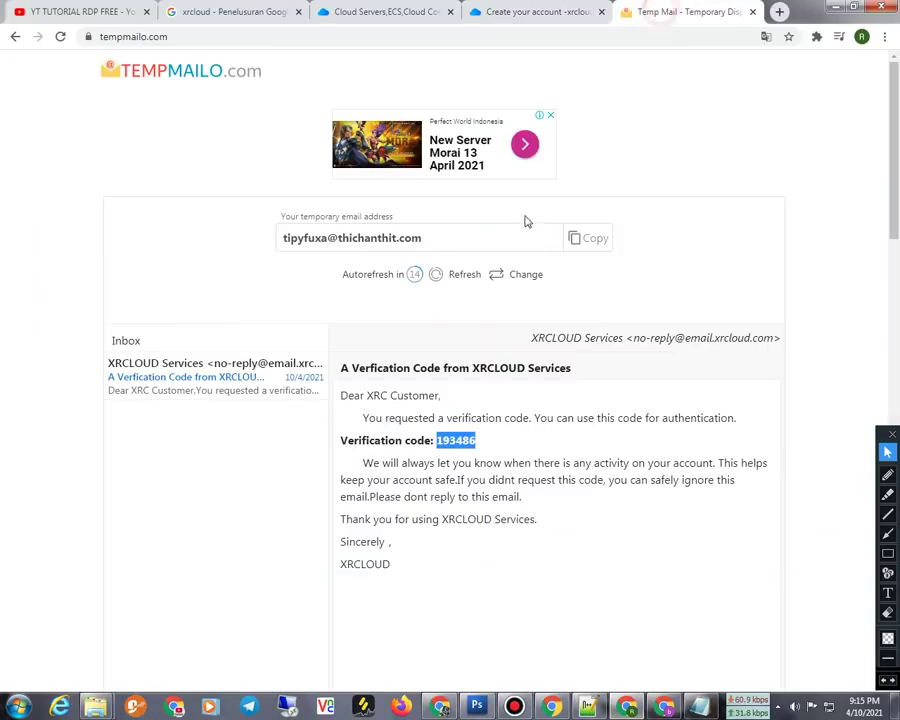
scroll(424, 565, down, 1)
scroll(424, 560, down, 2)
scroll(424, 550, up, 2)
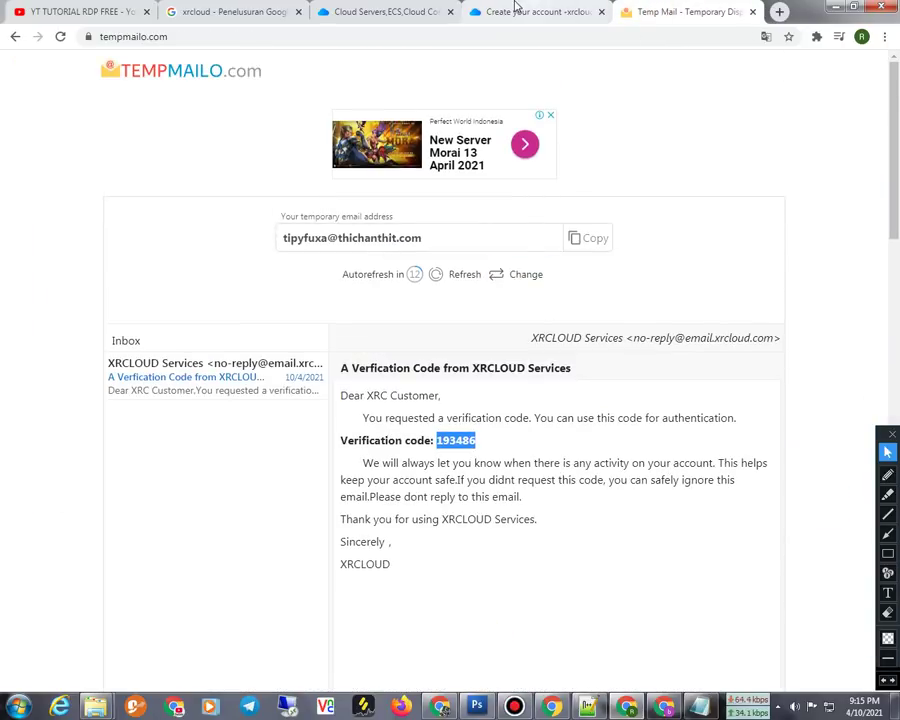
click(516, 9)
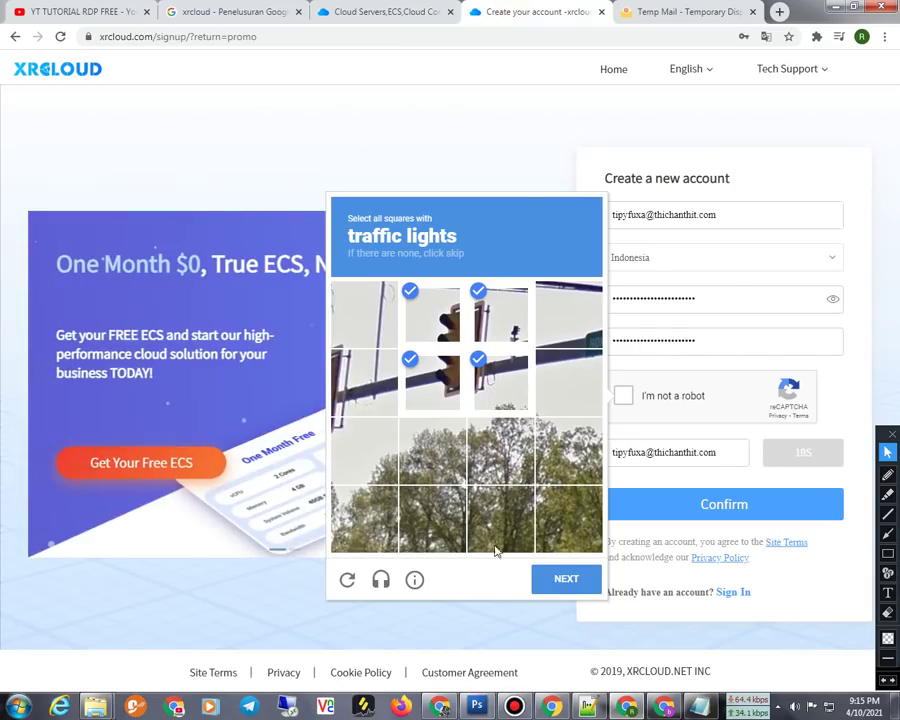
- Advance the robot check, answer the crosswalks image, and try again to submit the sign-up form, dismissing the prompt
click(563, 578)
click(437, 388)
click(500, 383)
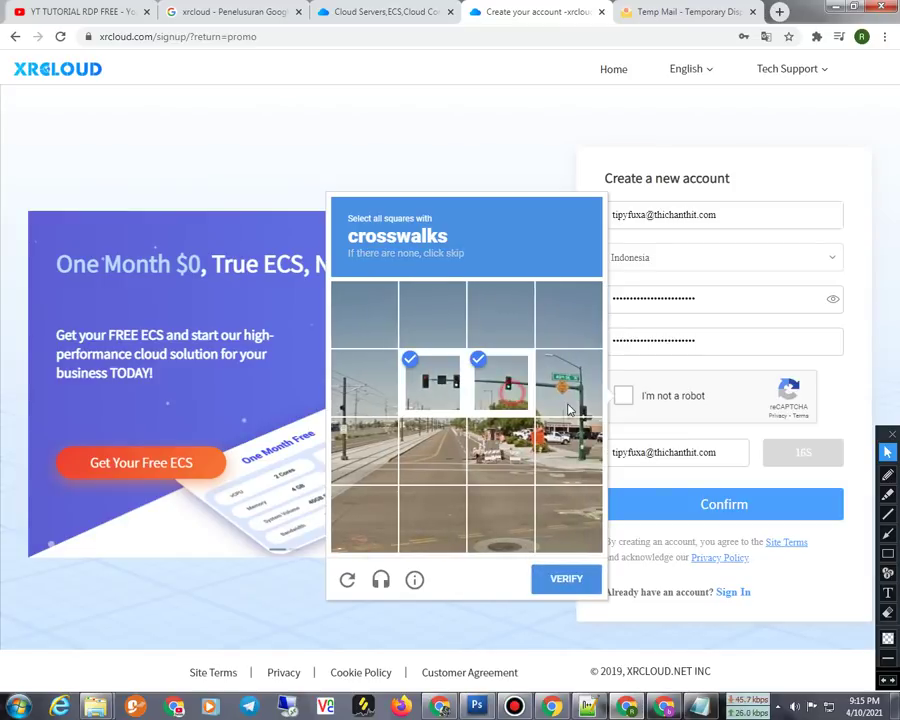
click(565, 390)
click(568, 450)
click(577, 580)
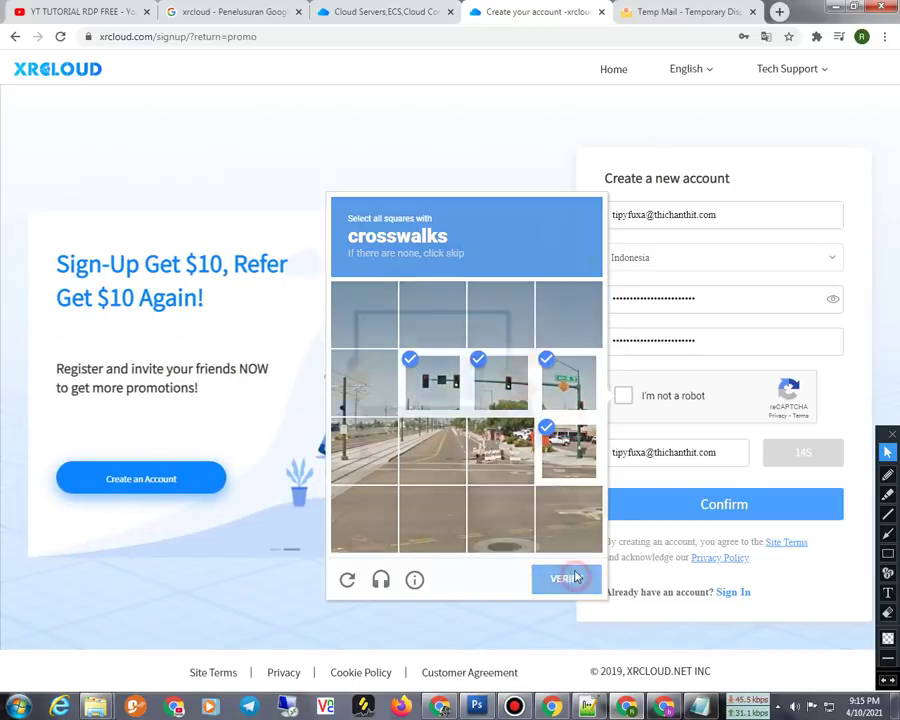
click(670, 511)
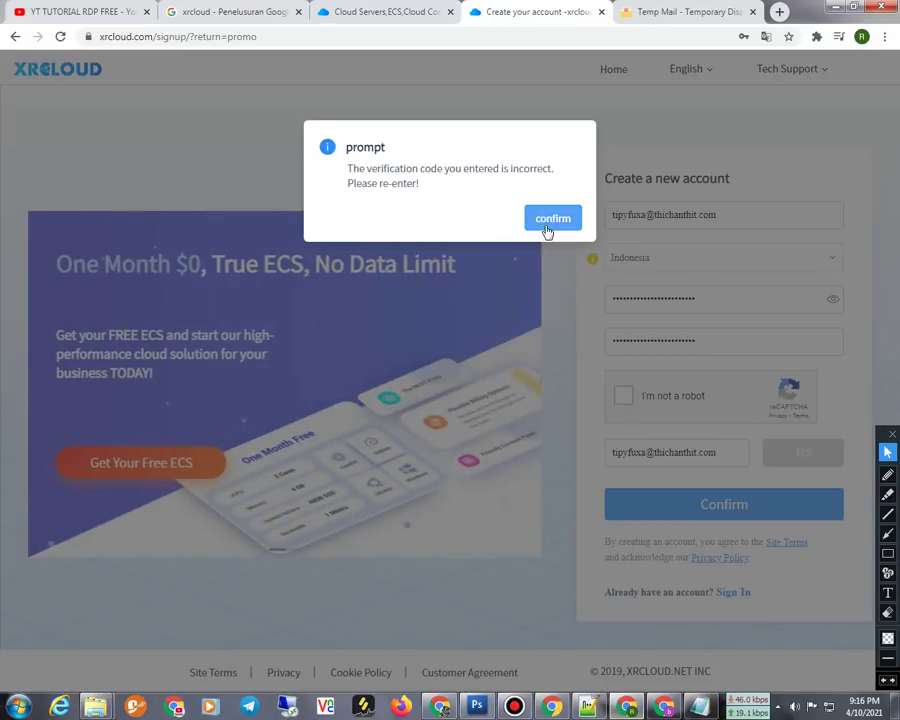
click(551, 219)
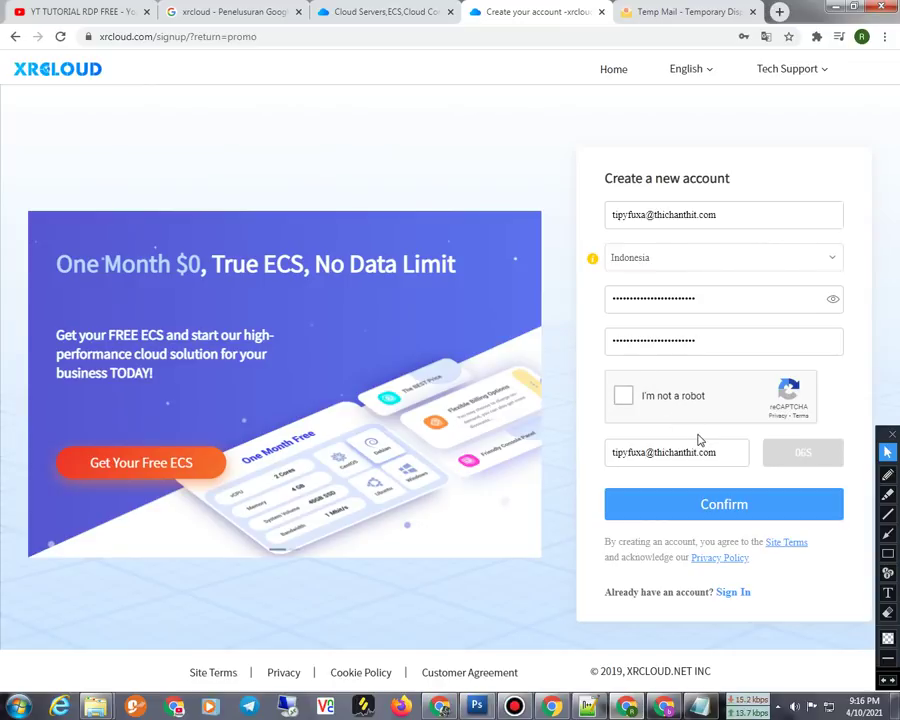
- Clear the sign-up form's email address field and paste the copied verification code into it
click(735, 215)
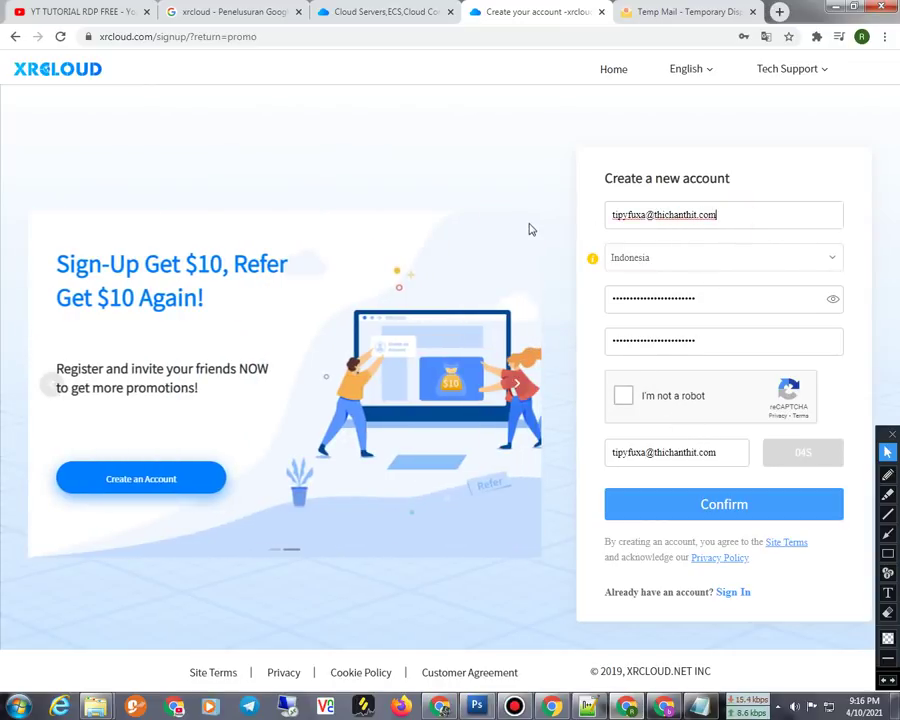
click(749, 217)
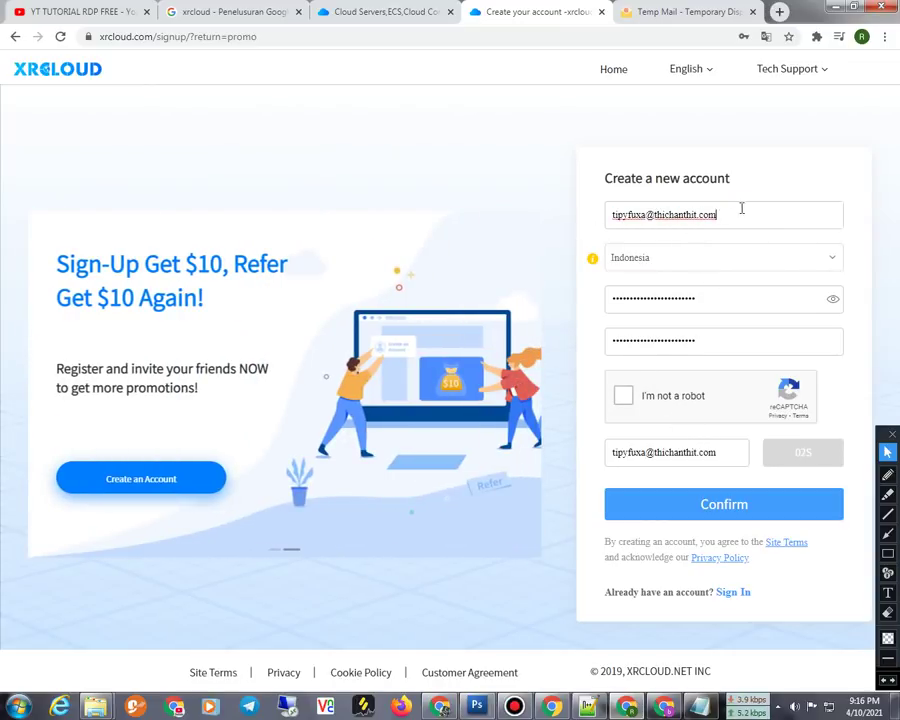
triple_click(738, 210)
key(BackSpace)
click(640, 217)
key(ctrl+v)
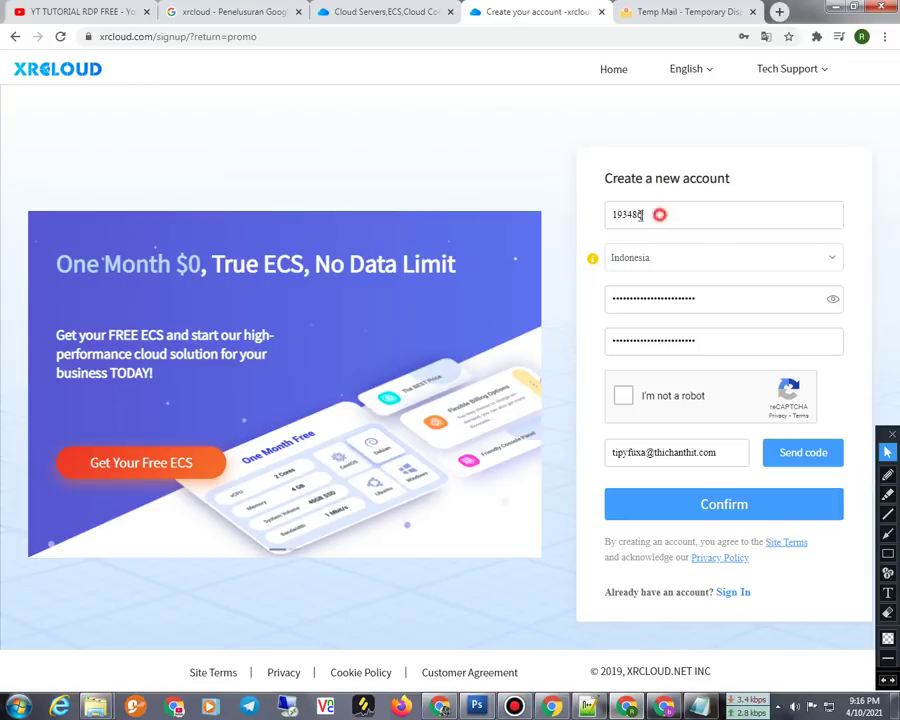
- Copy the email address from the verification code field and replace the code in the sign-up form's email address field with it
drag(716, 455, 517, 452)
key(ctrl+c)
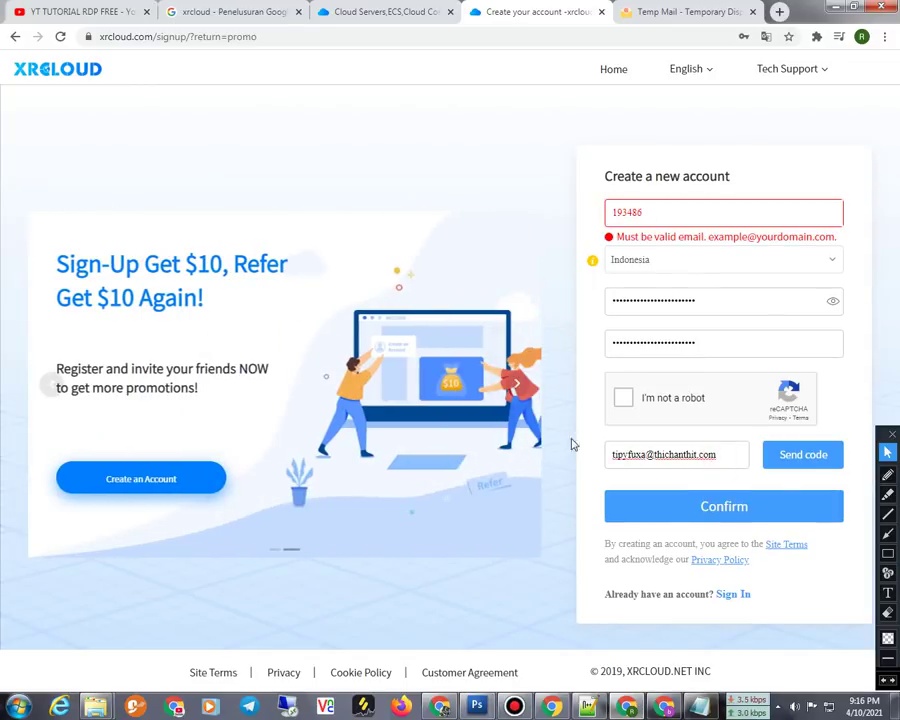
drag(719, 454, 601, 462)
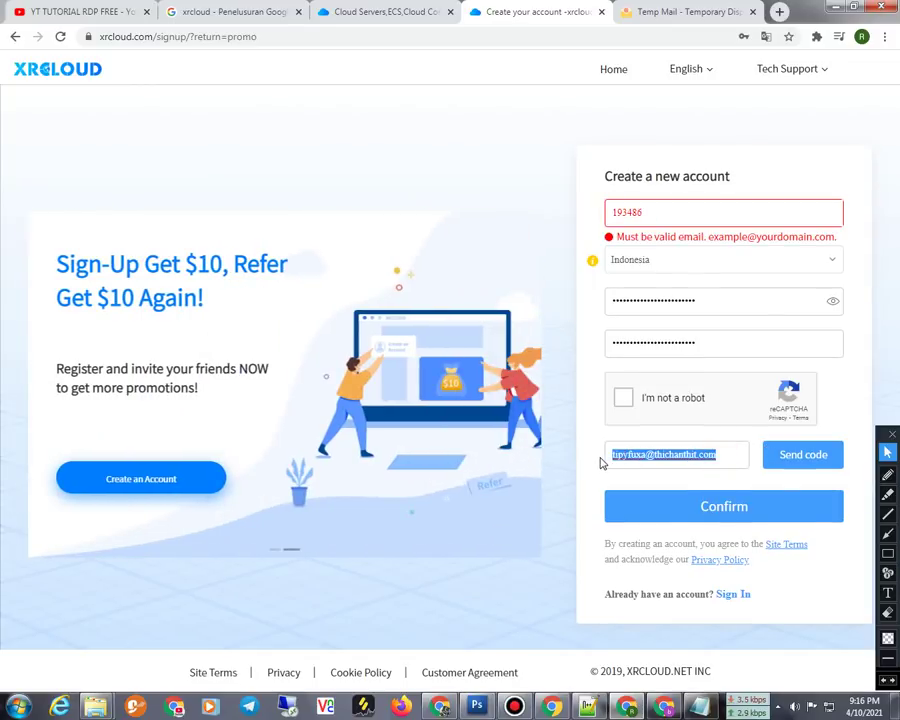
double_click(703, 216)
key(ctrl+v)
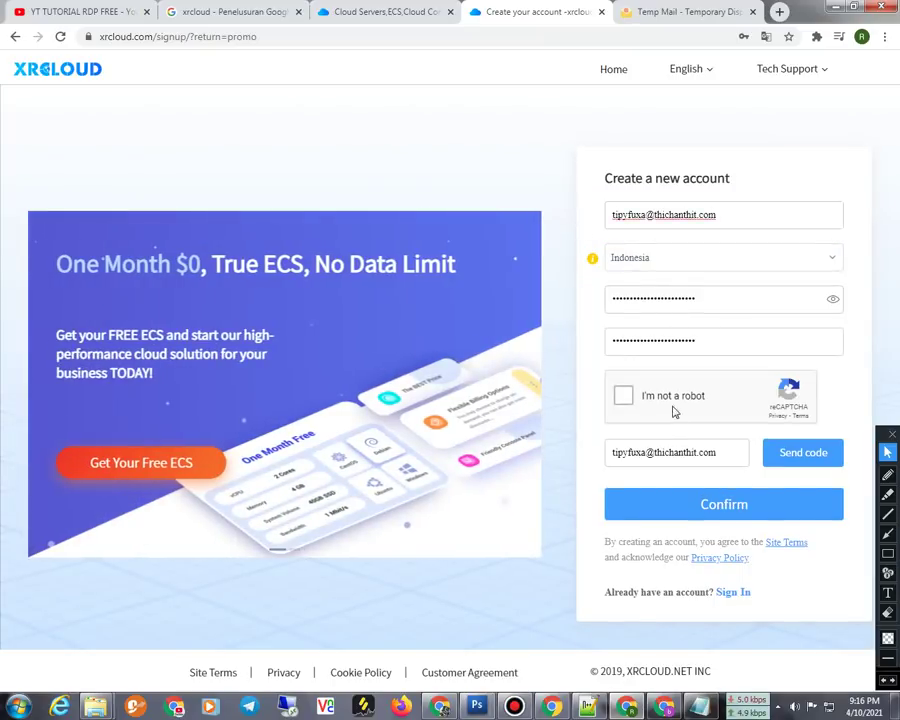
- Complete the robot check by selecting the three images with taxis and verifying the answer
click(632, 396)
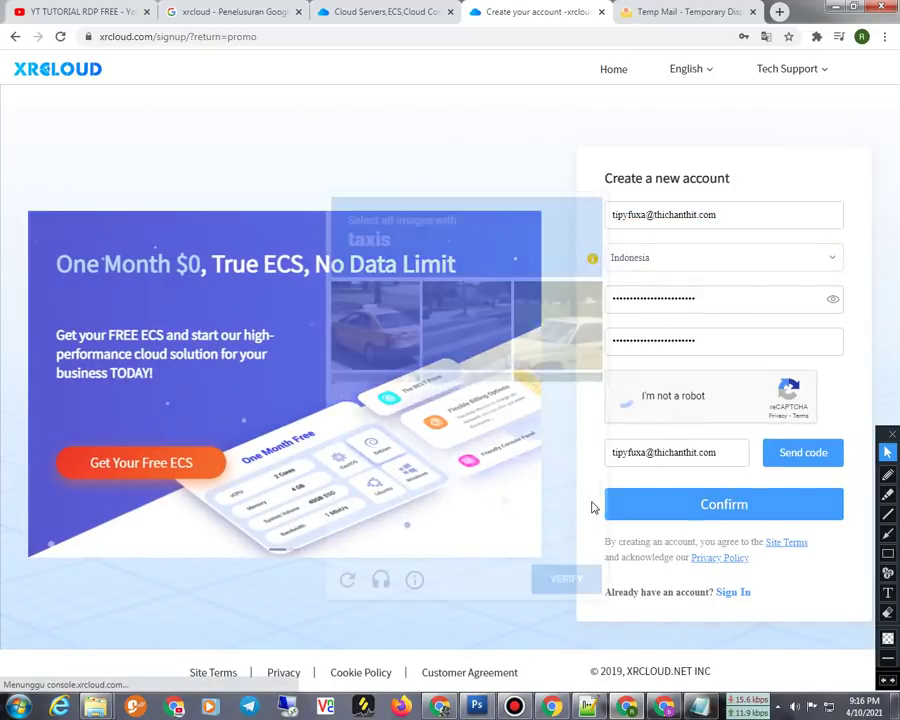
click(375, 325)
click(466, 508)
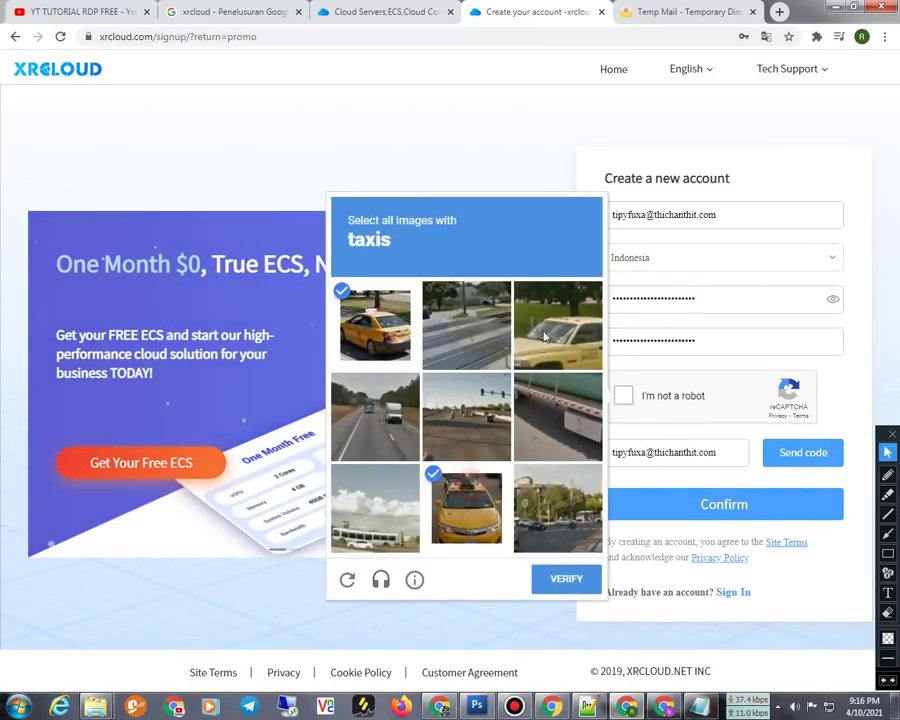
click(558, 325)
click(552, 578)
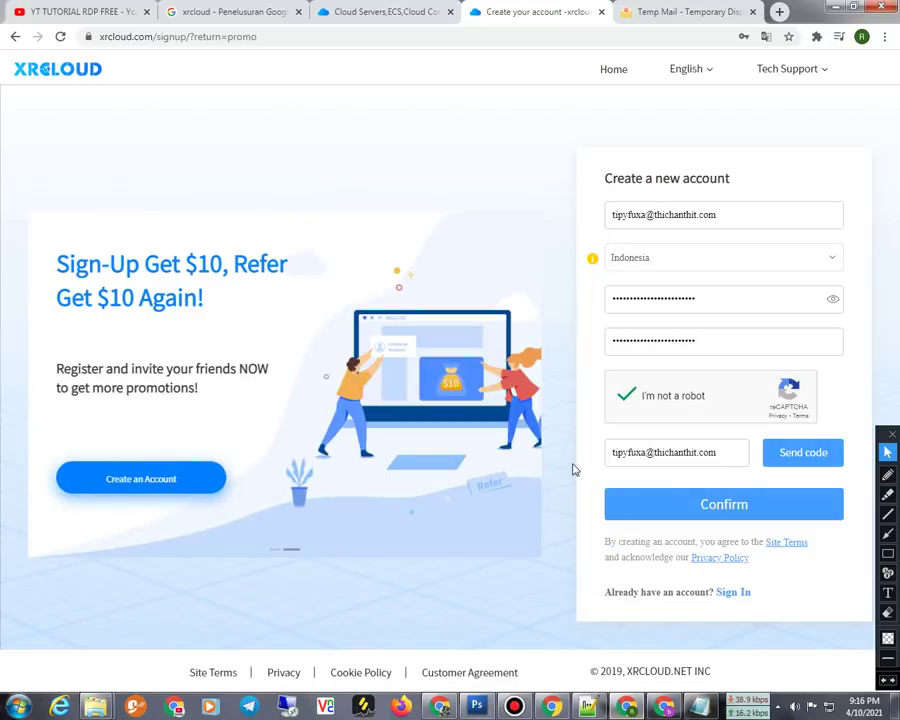
- Request a new verification code from the sign-up form and check the temporary inbox for its message
click(652, 12)
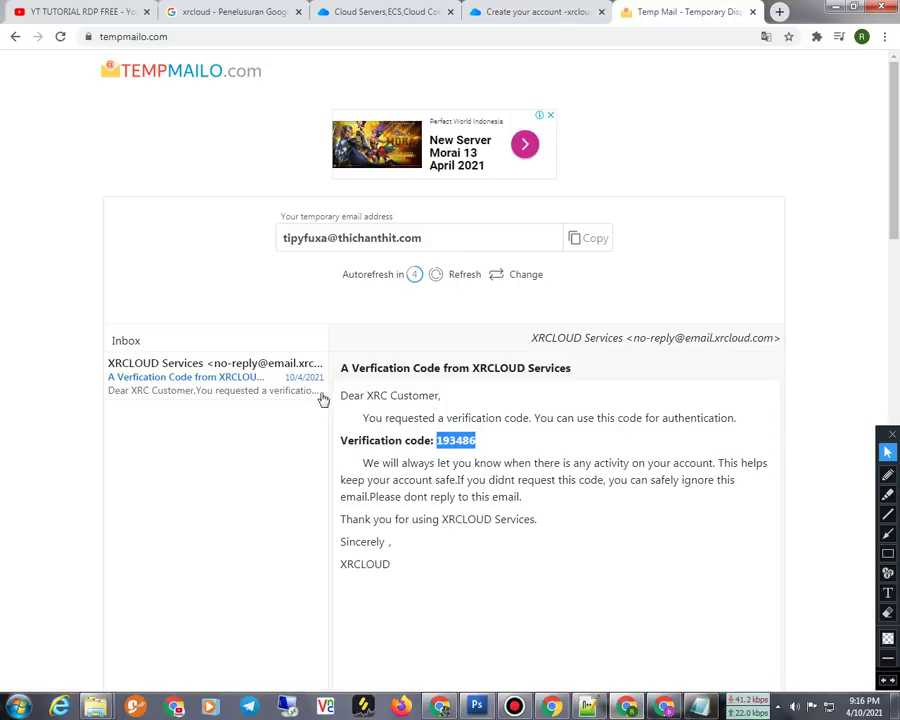
click(519, 22)
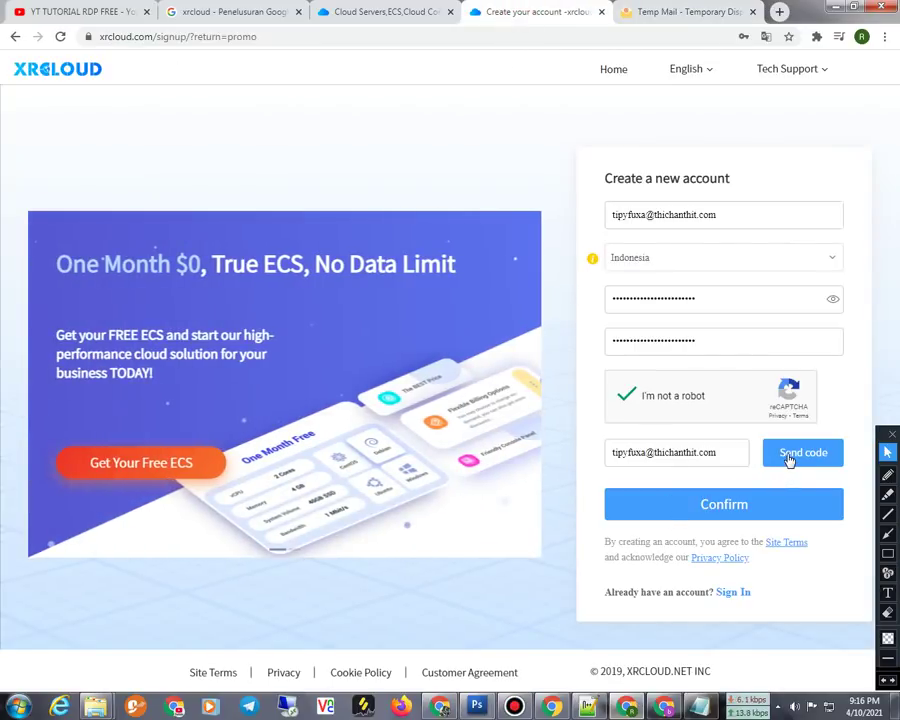
click(789, 459)
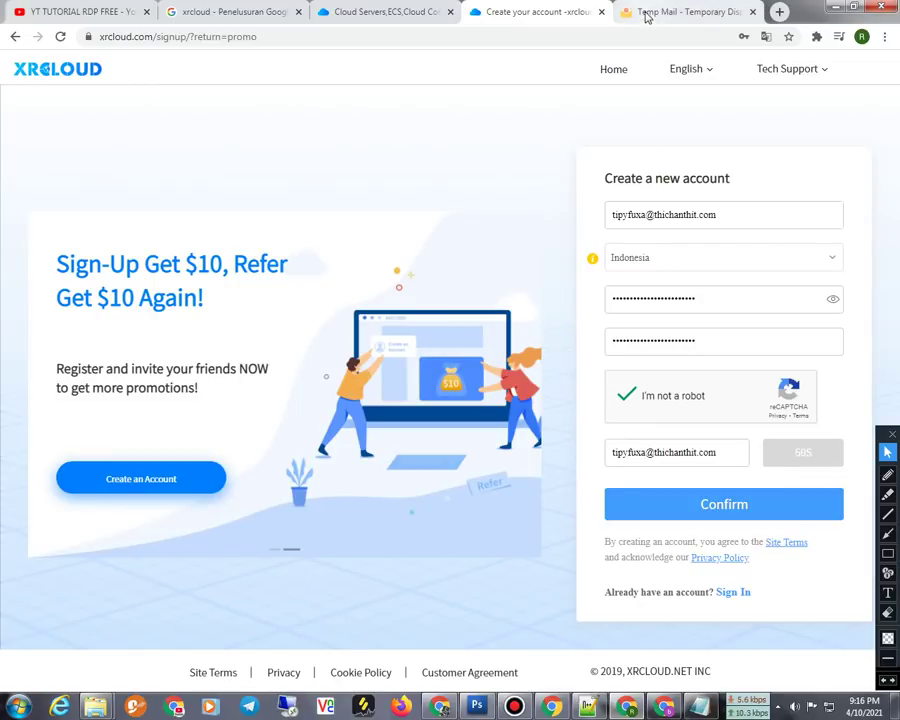
click(685, 12)
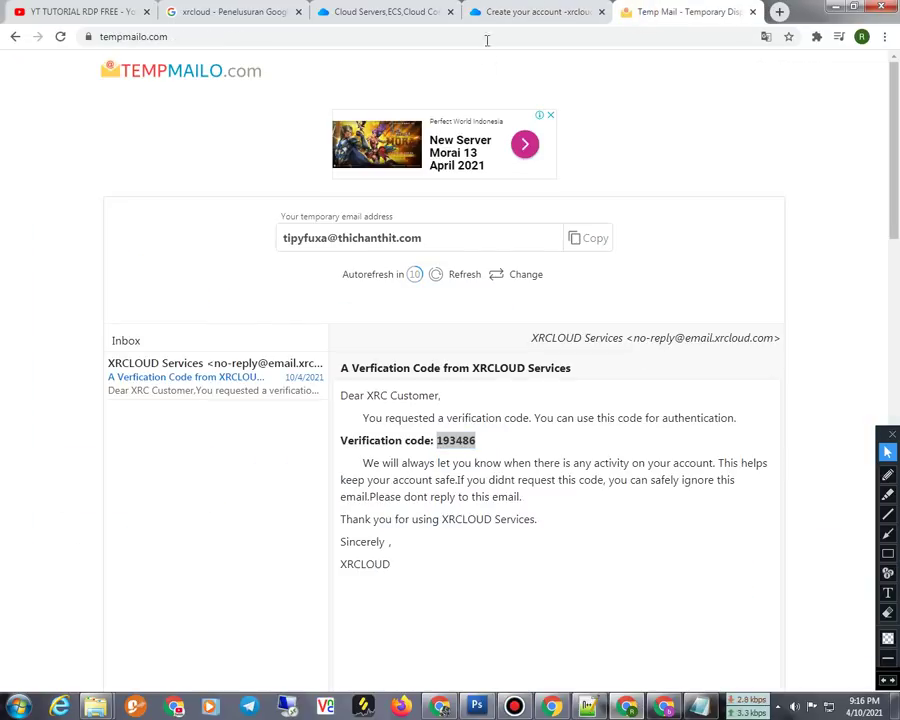
click(530, 12)
click(690, 12)
click(554, 11)
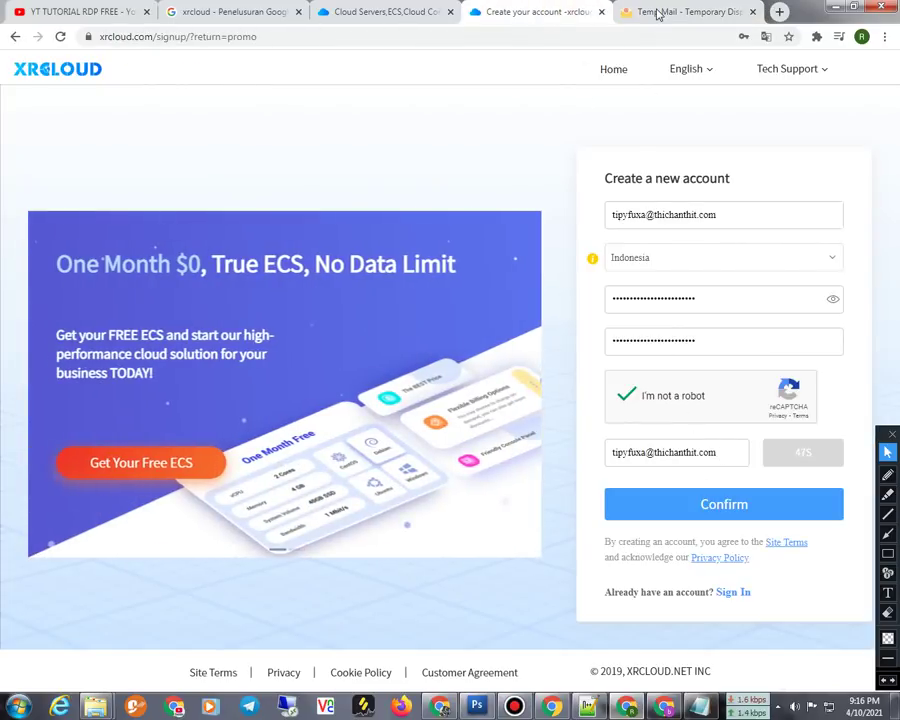
- Try submitting the sign-up form with the verification code copied from the message already open in the temporary inbox, dismissing the prompt
click(630, 12)
drag(476, 440, 494, 442)
click(446, 438)
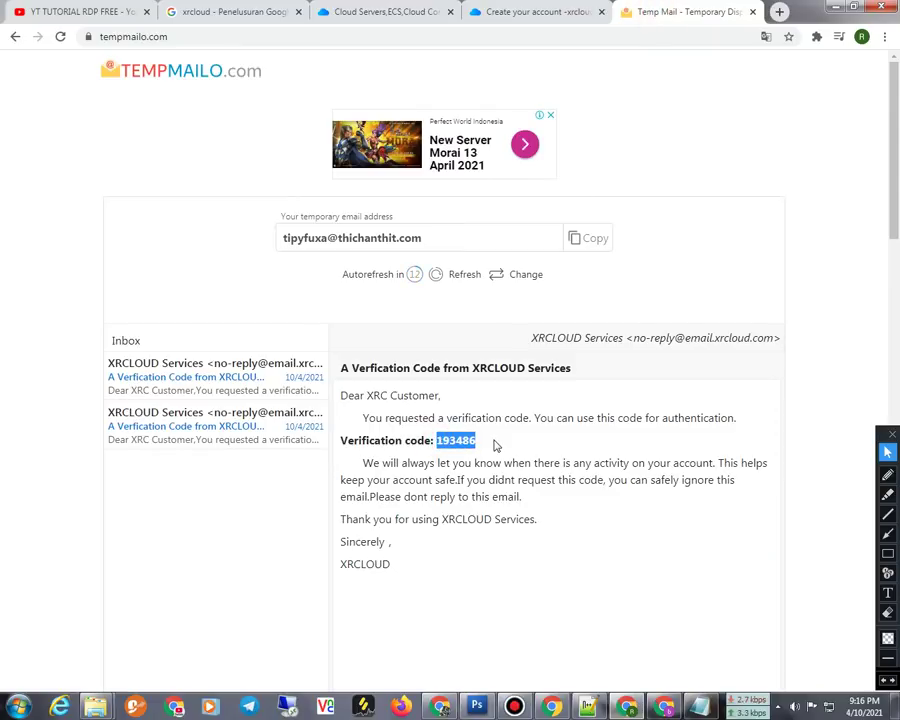
click(522, 13)
drag(725, 453, 575, 461)
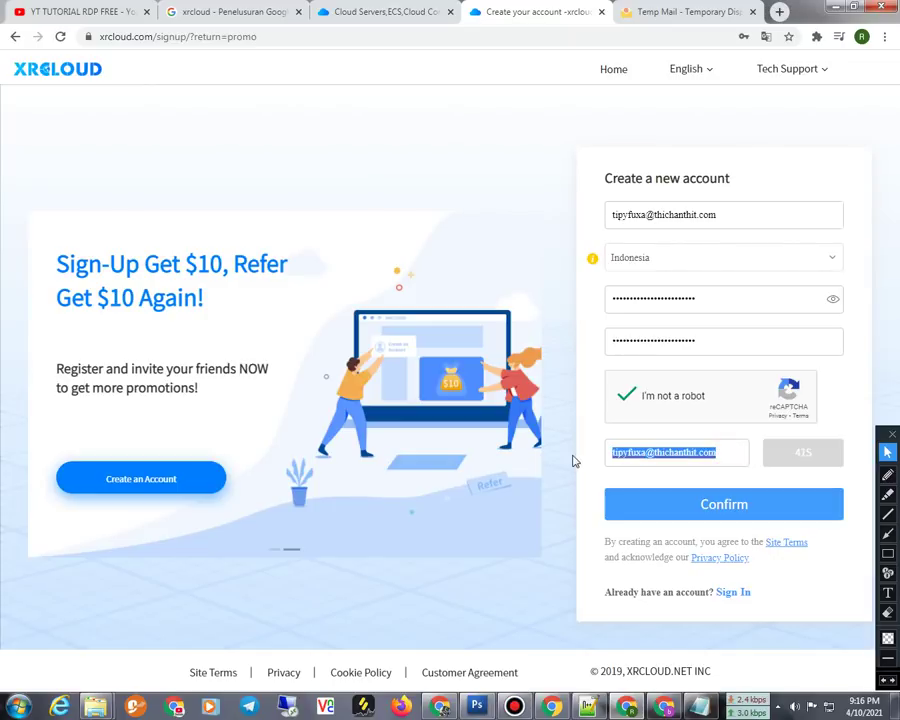
key(ctrl+v)
click(619, 512)
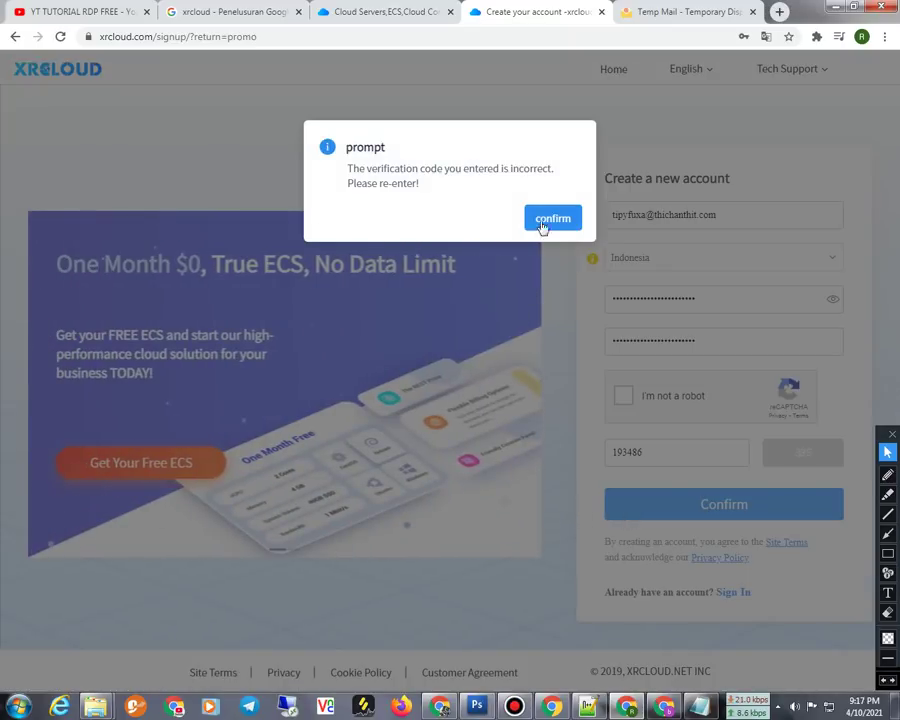
click(540, 212)
- Repeat the robot check by selecting the four squares covering the two traffic lights and verifying
click(625, 395)
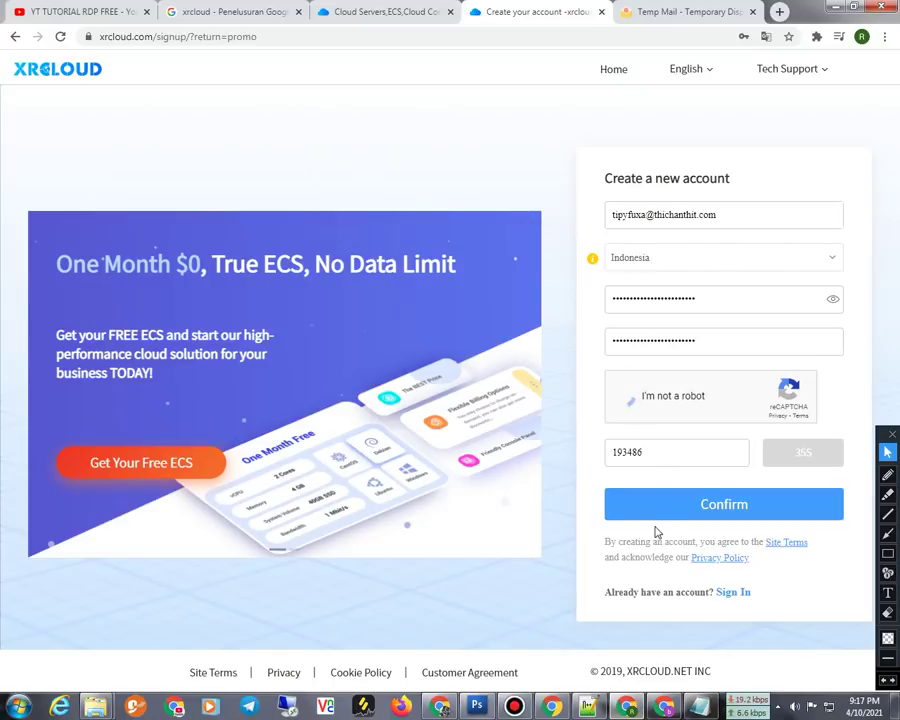
click(507, 453)
click(500, 383)
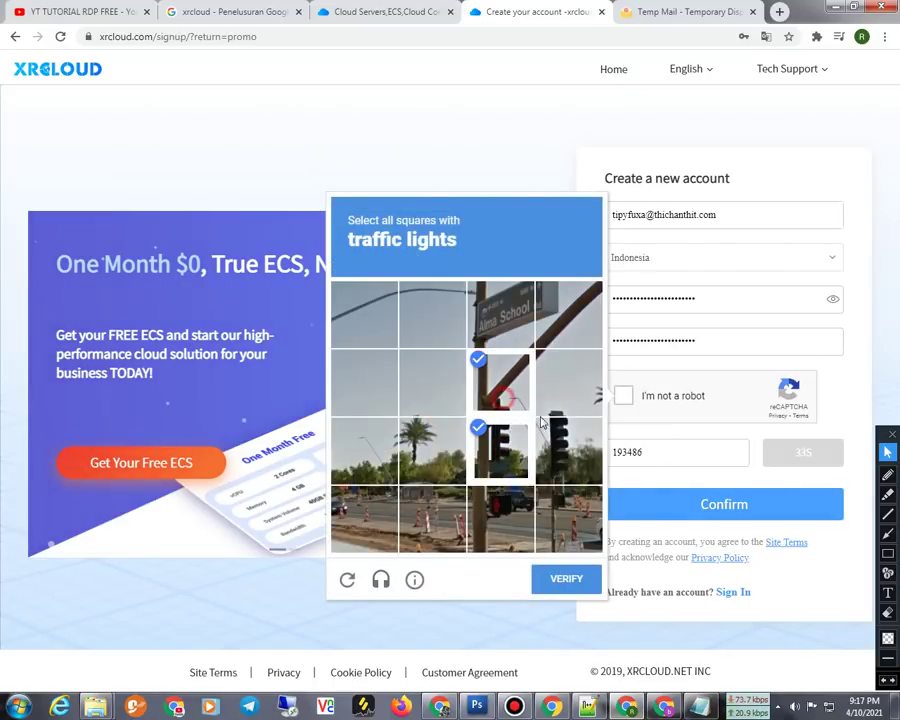
click(568, 383)
click(568, 450)
click(562, 580)
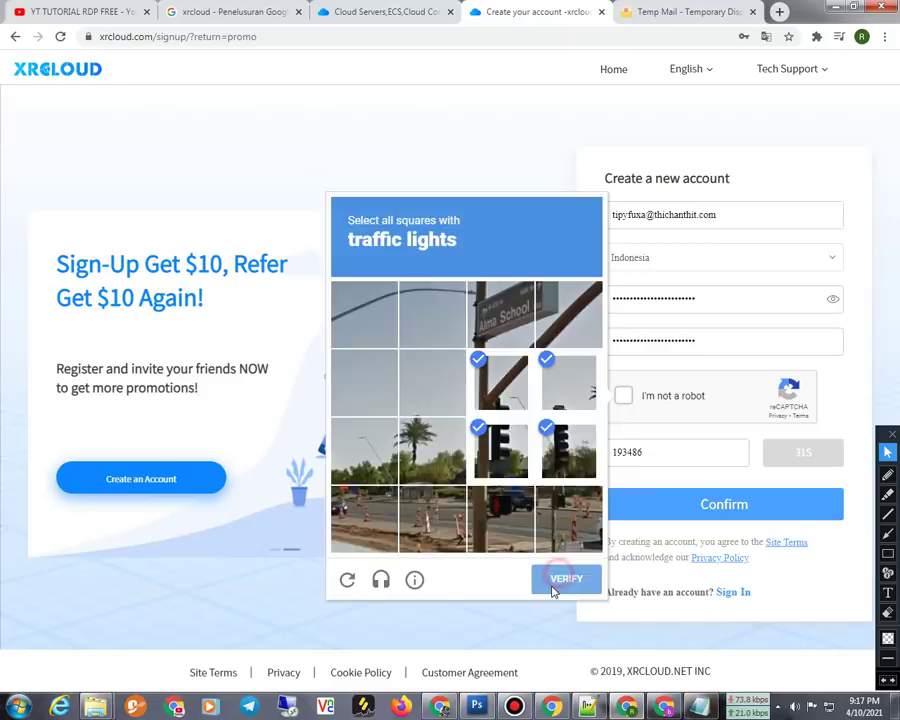
- Open the newest XRCLOUD message in the temporary inbox and copy its verification code
click(645, 18)
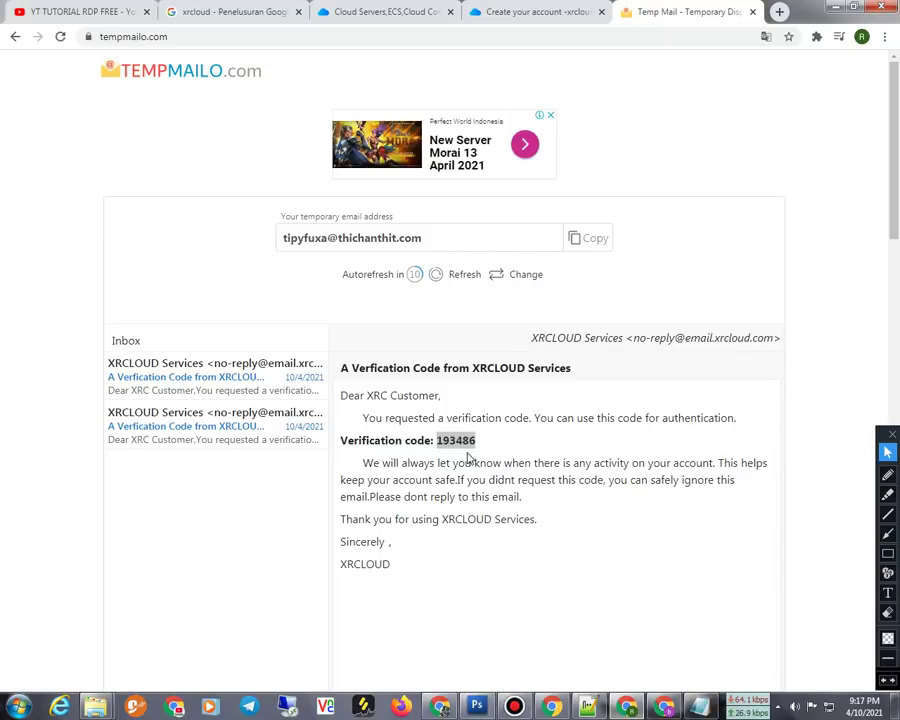
click(178, 426)
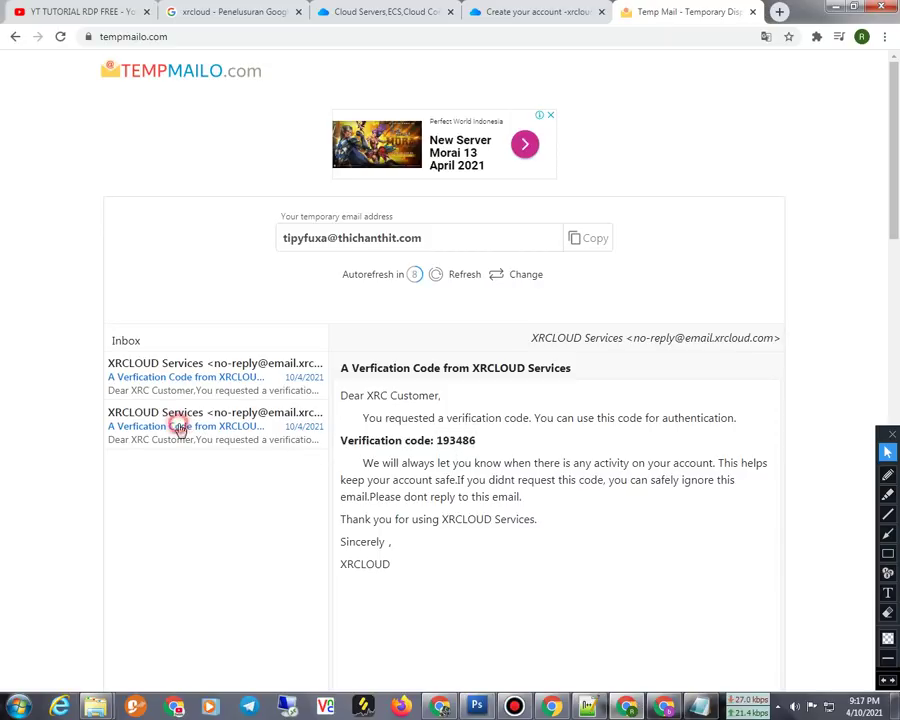
click(200, 374)
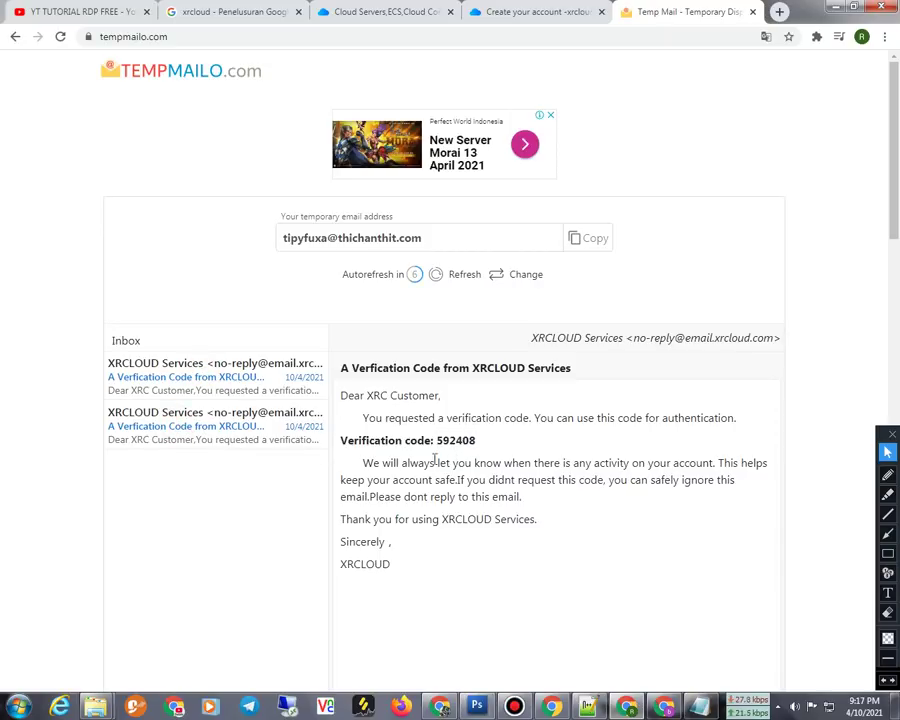
drag(437, 440, 502, 442)
key(ctrl+c)
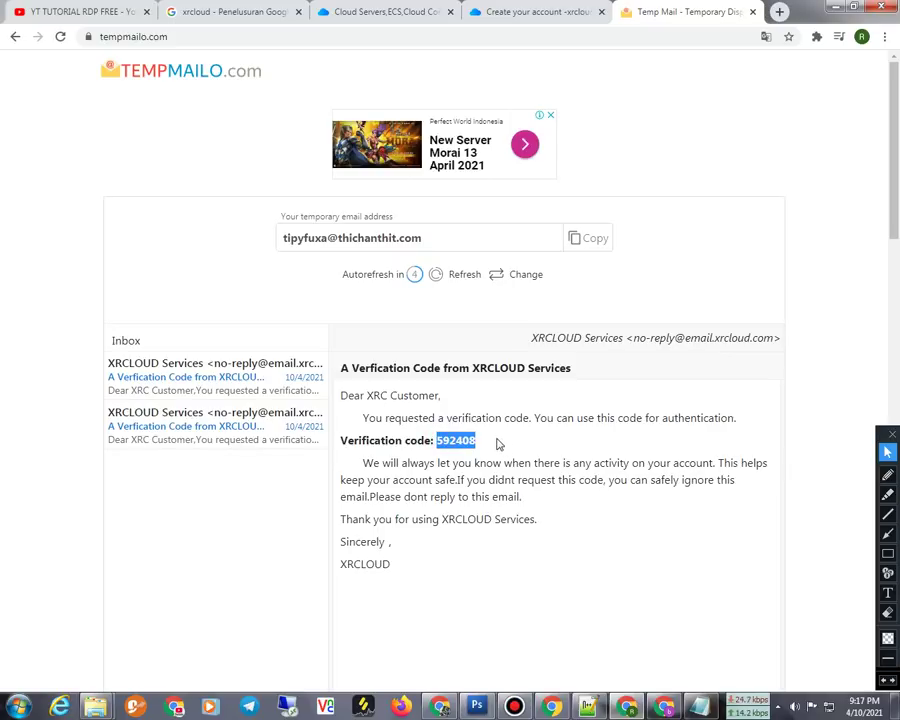
- Replace the old verification code in the sign-up form with the copied one and try to submit, choosing to try again
click(537, 12)
double_click(669, 450)
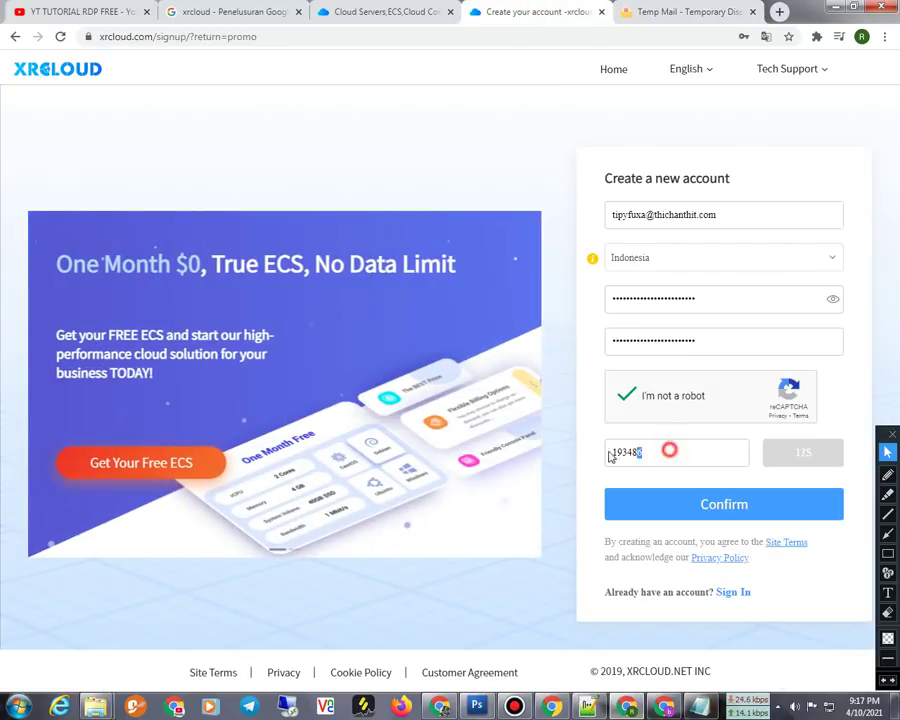
key(ctrl+v)
click(662, 518)
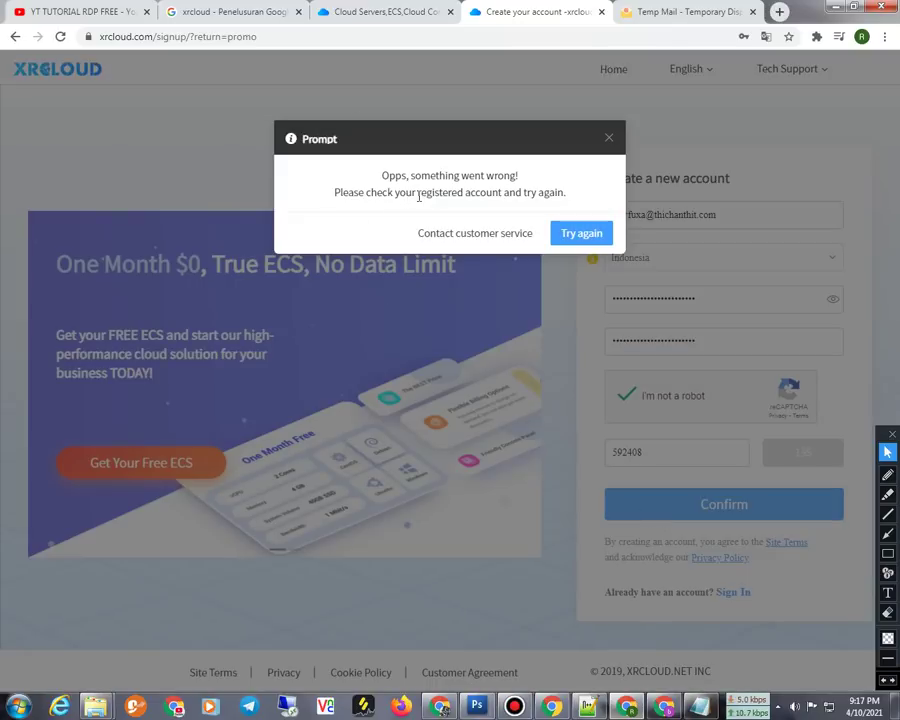
click(566, 234)
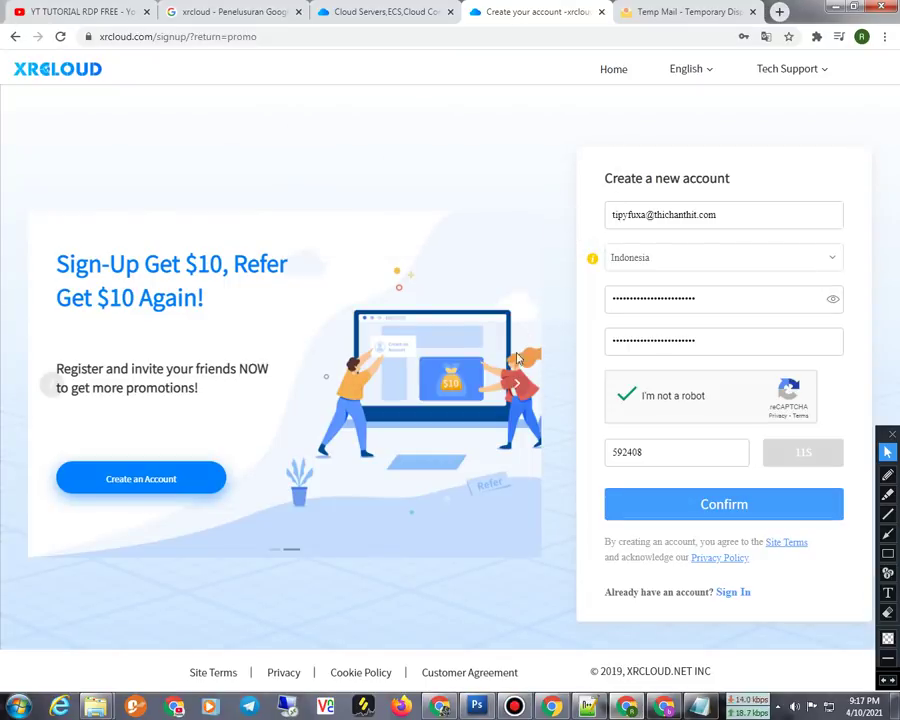
- Paste the same verification code again and retry submitting the sign-up form, dismissing the prompt
double_click(669, 448)
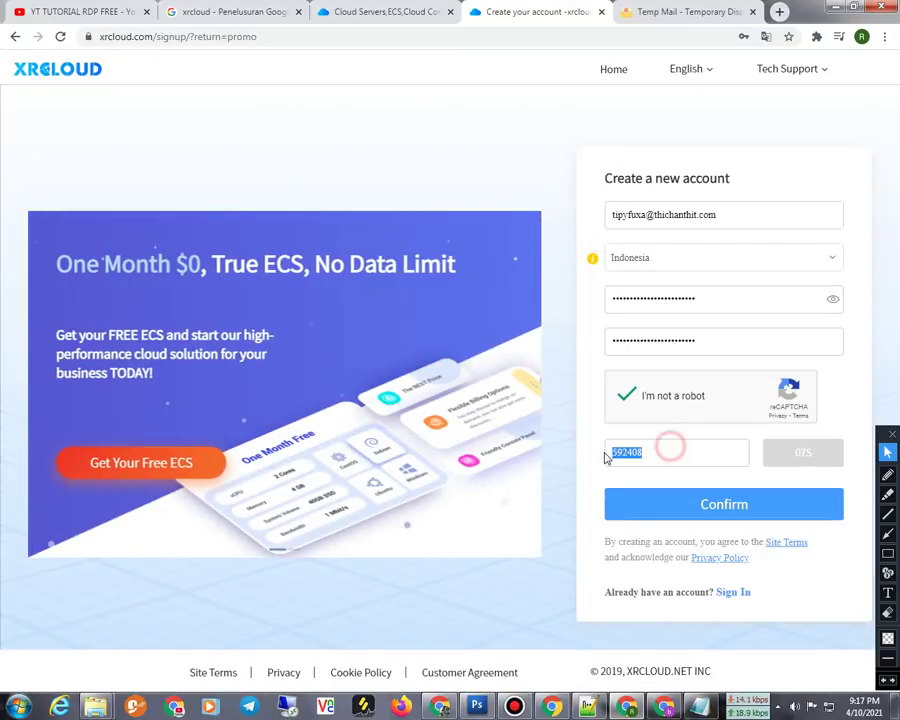
key(ctrl+v)
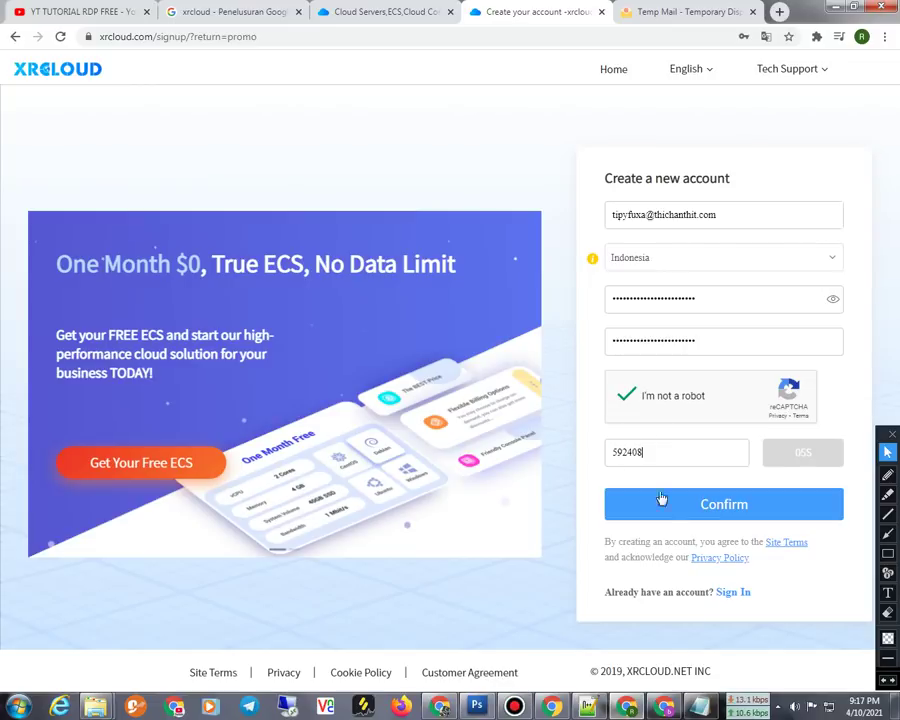
click(671, 506)
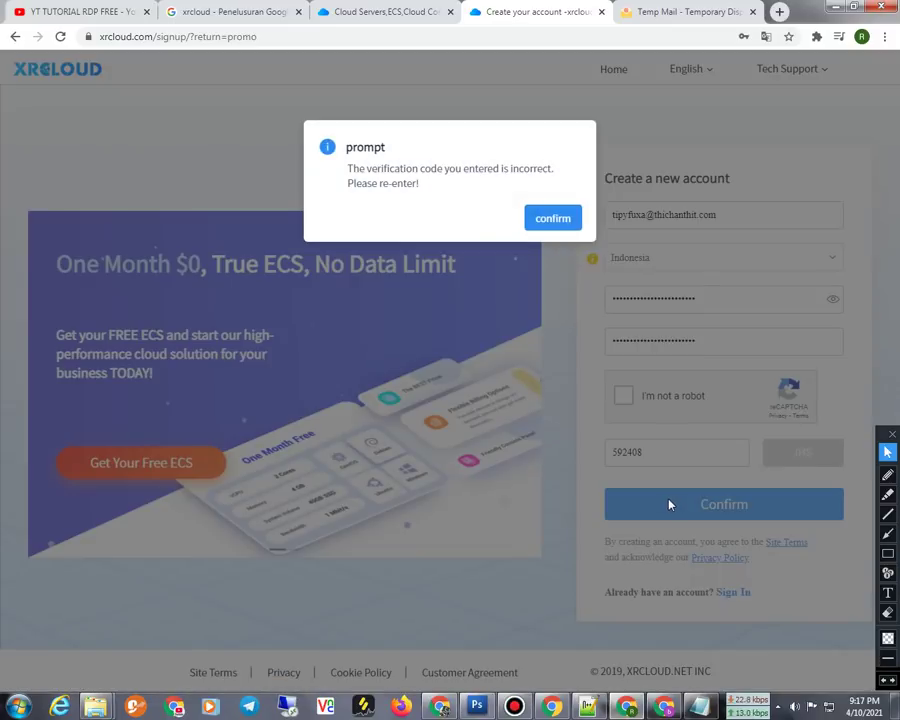
click(535, 218)
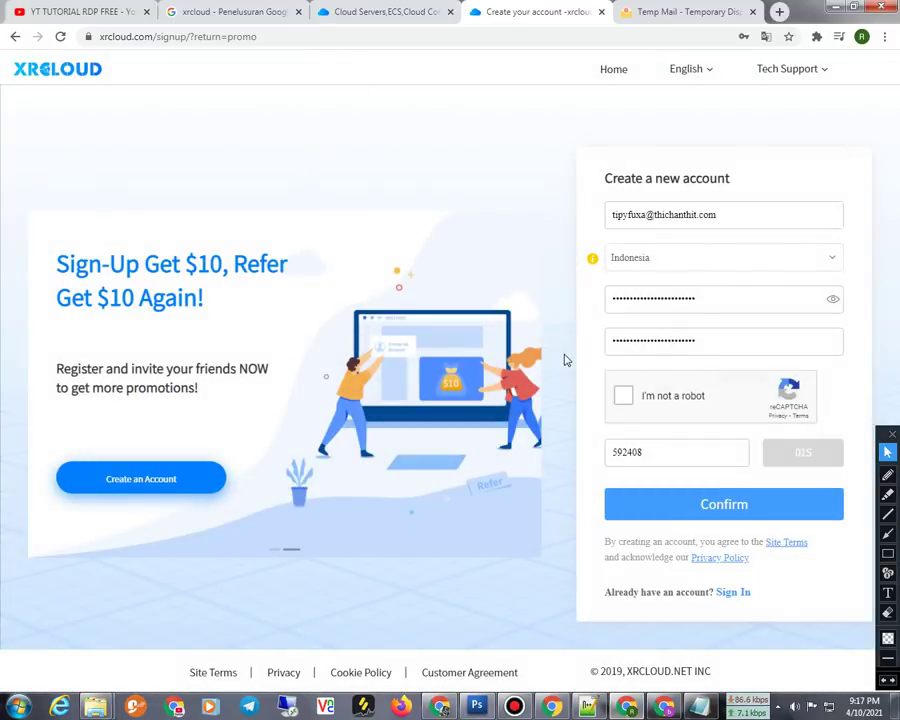
- Check the temporary inbox for another verification code message and return to the form's verification code field
click(668, 12)
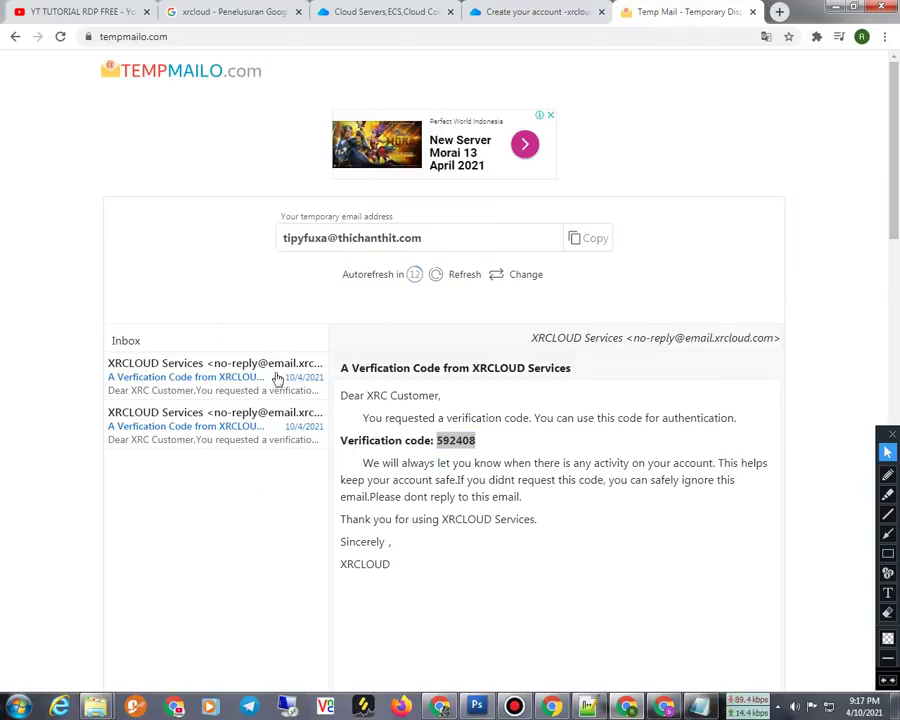
click(565, 10)
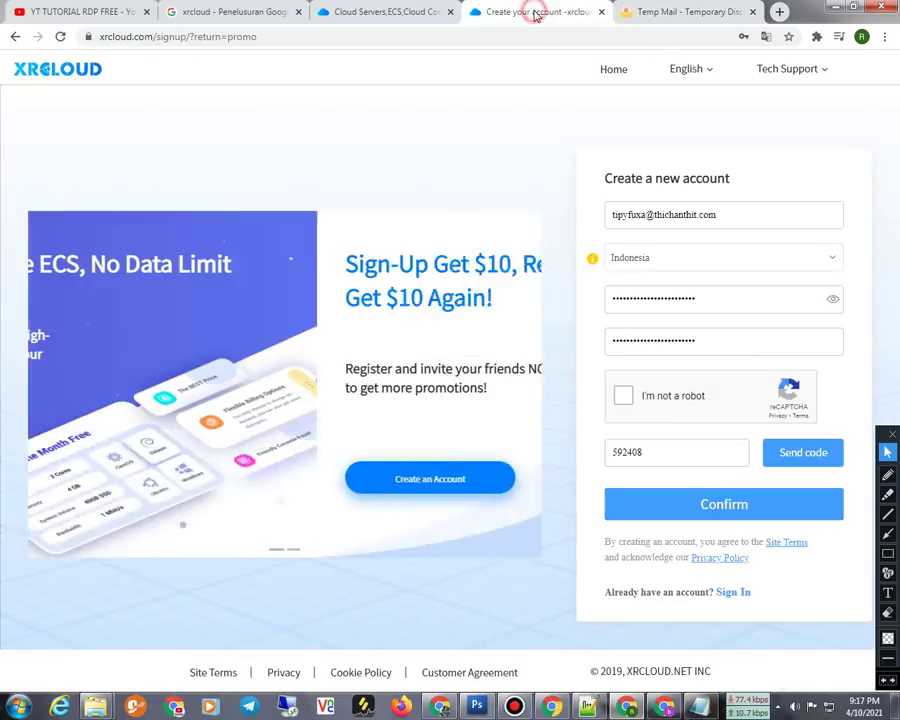
click(662, 464)
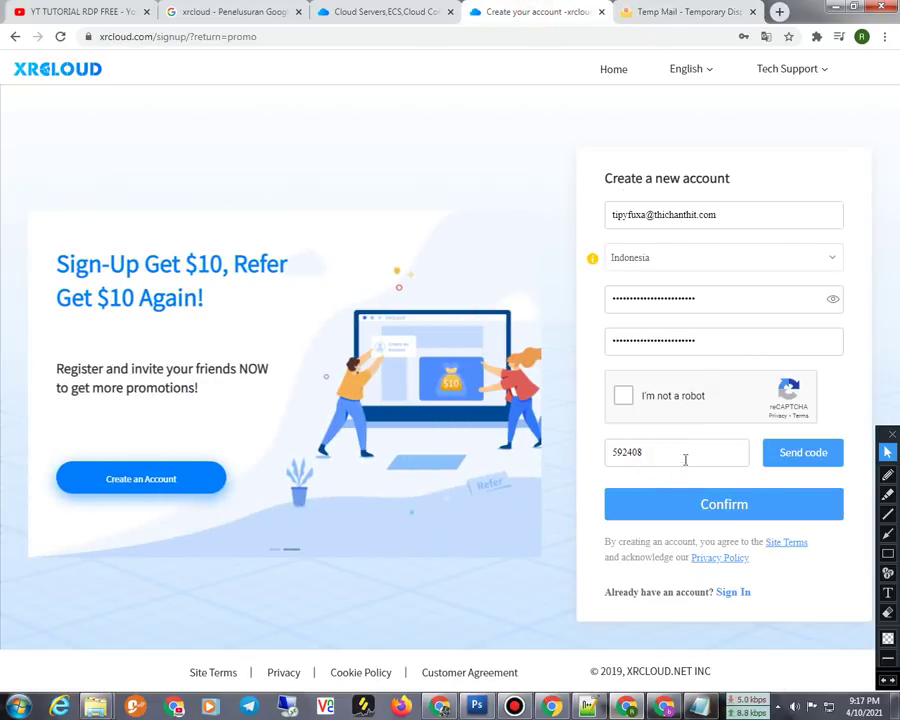
- Try to switch the temporary inbox to a different email address and copy the address for the sign-up form
click(683, 10)
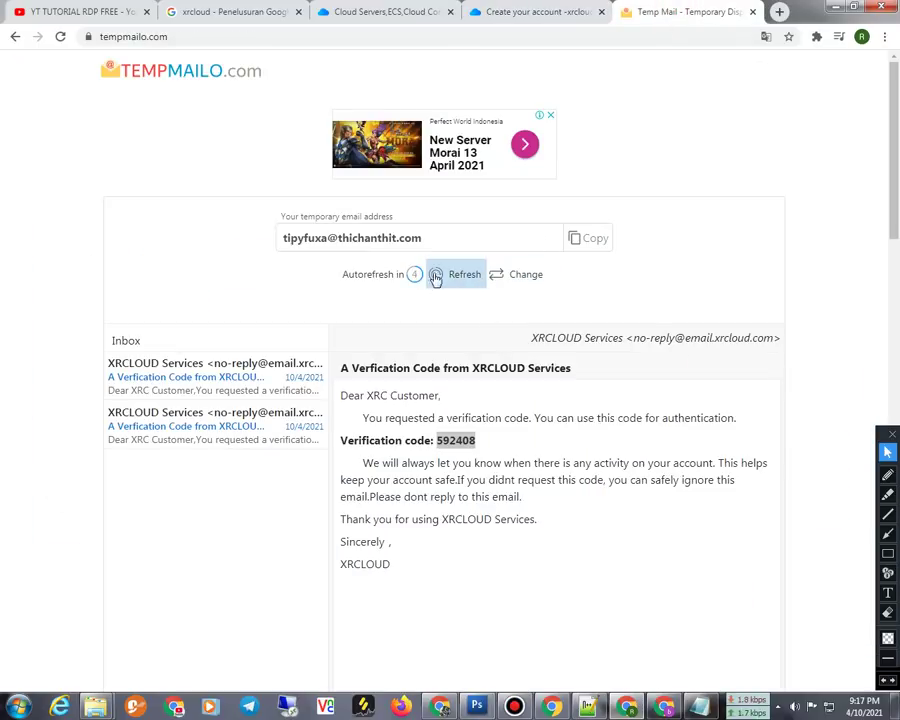
click(511, 276)
click(446, 156)
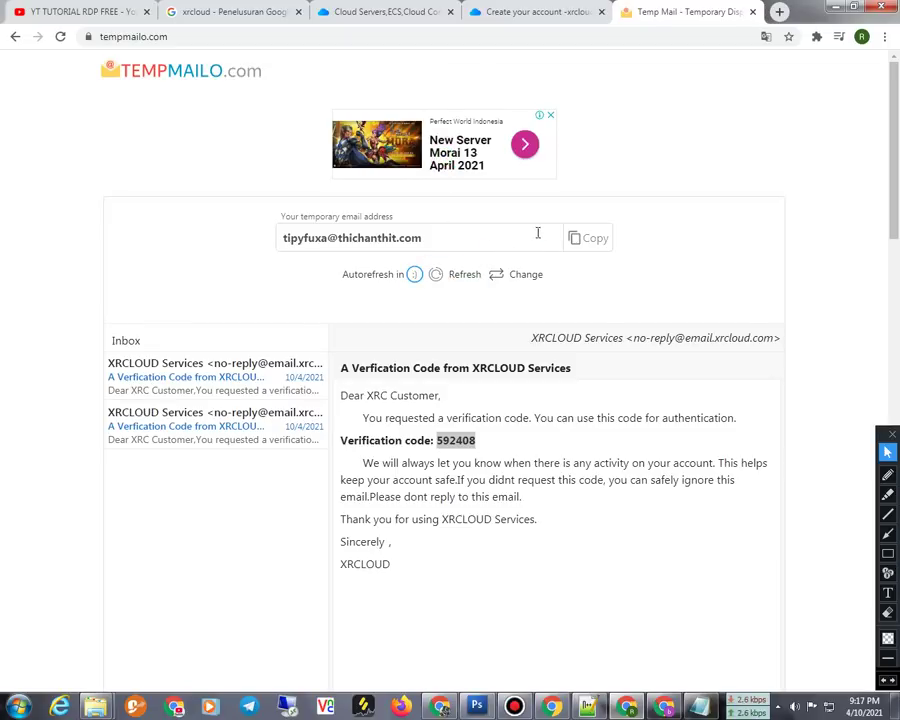
click(592, 240)
click(566, 11)
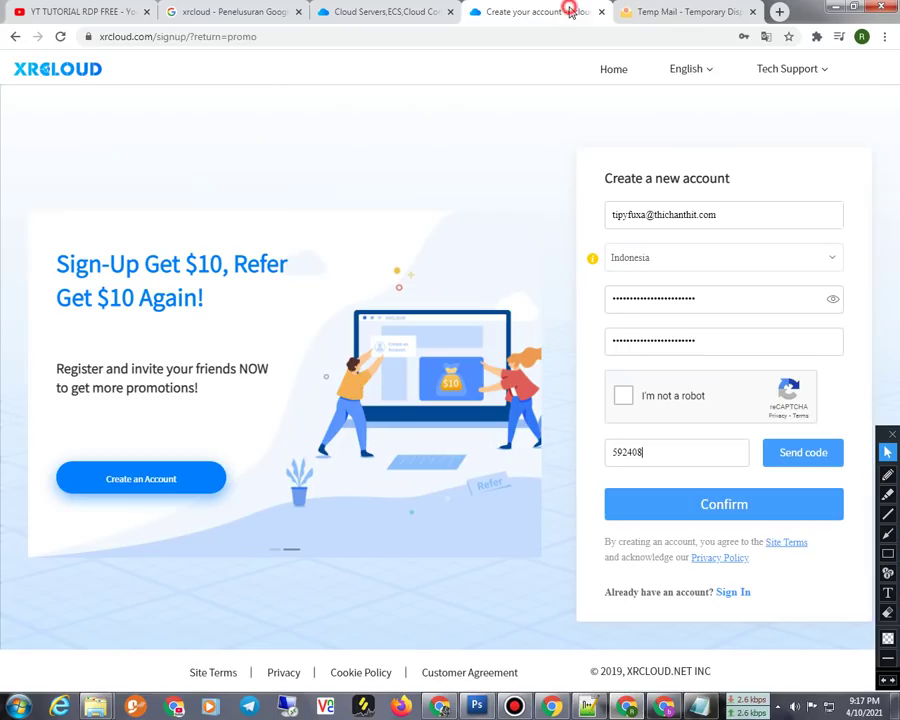
- Select the email address in the sign-up form and go through the remaining fields to the verification code
drag(735, 215, 566, 228)
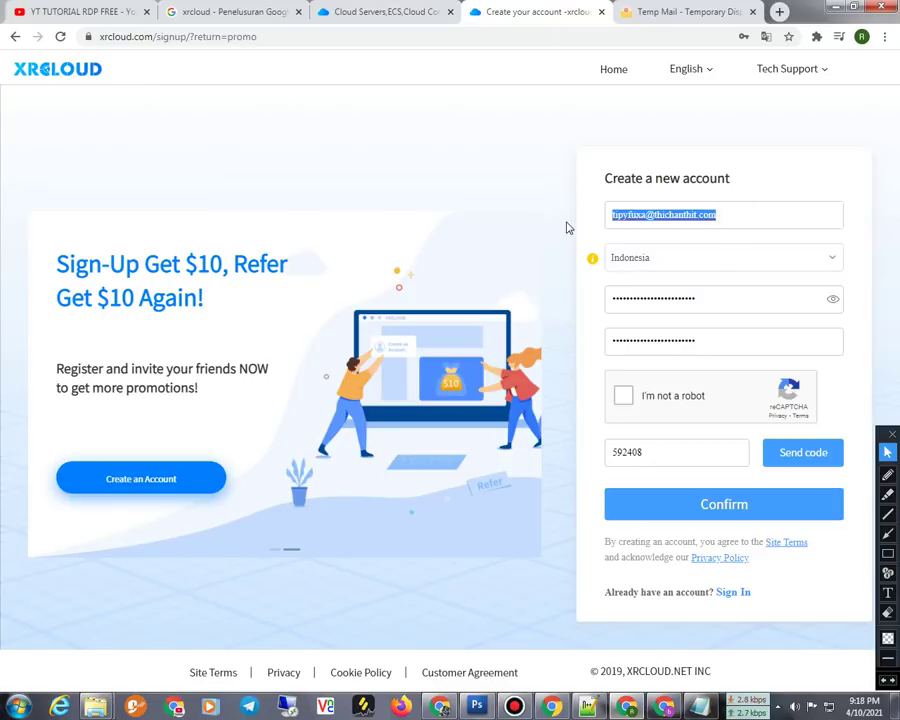
click(566, 228)
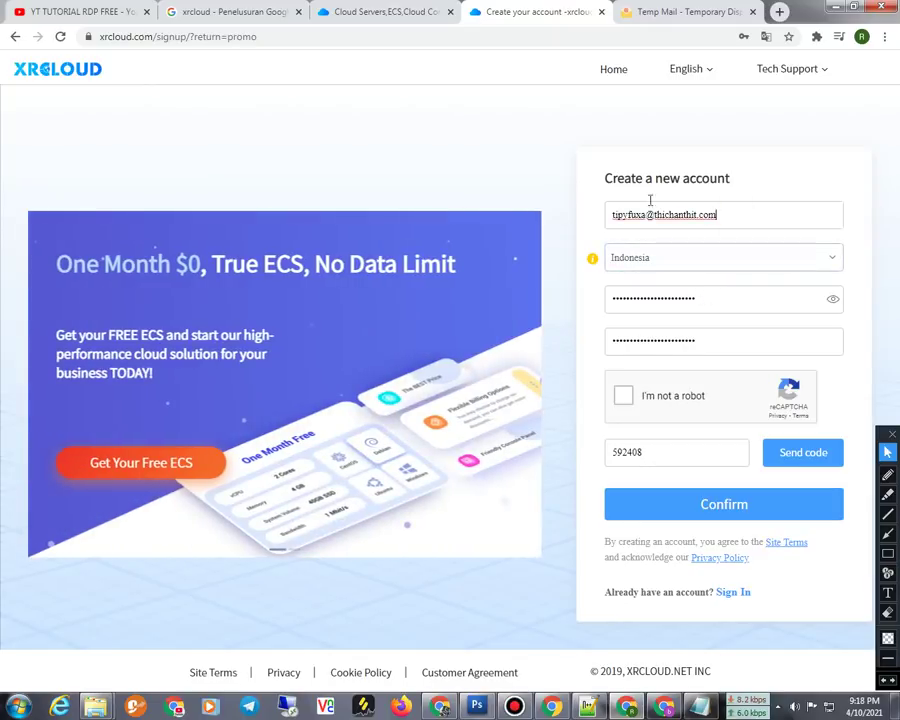
key(ctrl+a)
key(Tab)
key(Tab)
key(Tab)
key(Tab)
key(Tab)
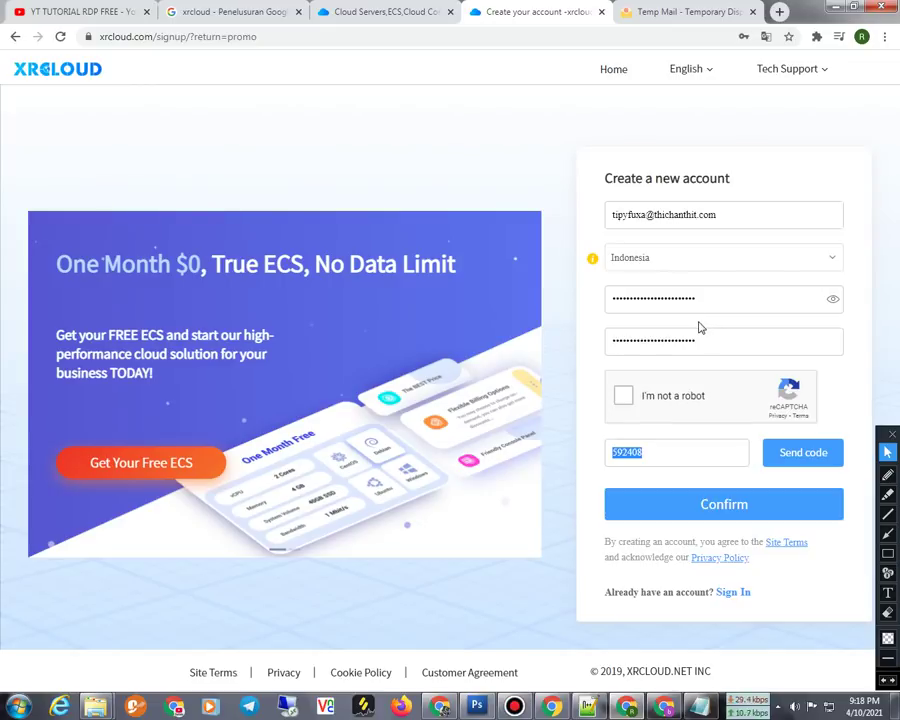
- Change the Tempmailo inbox to a new temporary email address and copy that address
click(685, 12)
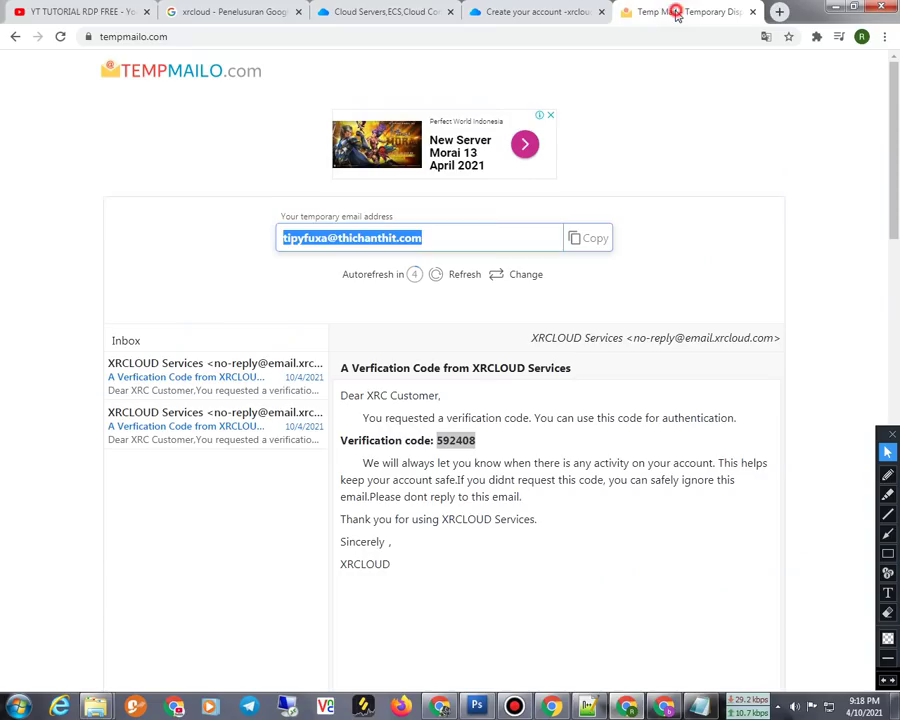
click(596, 240)
click(505, 276)
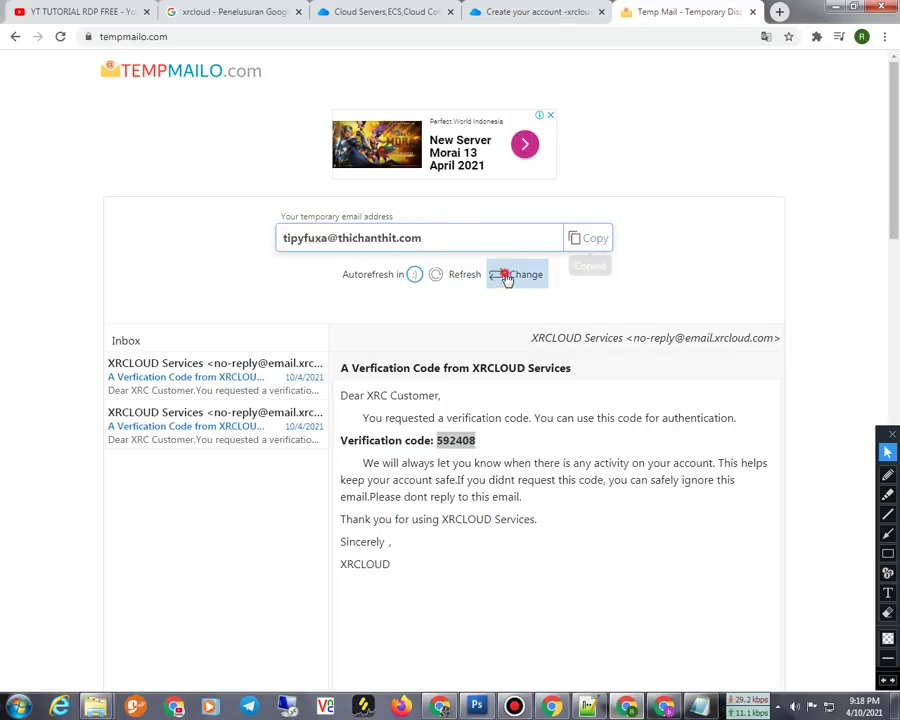
click(452, 155)
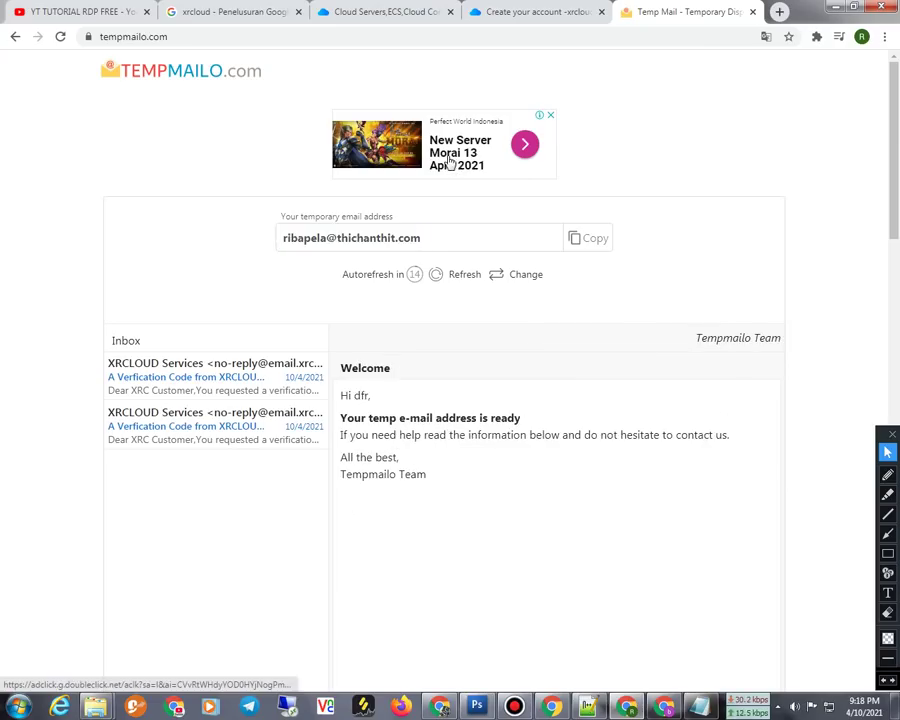
click(592, 238)
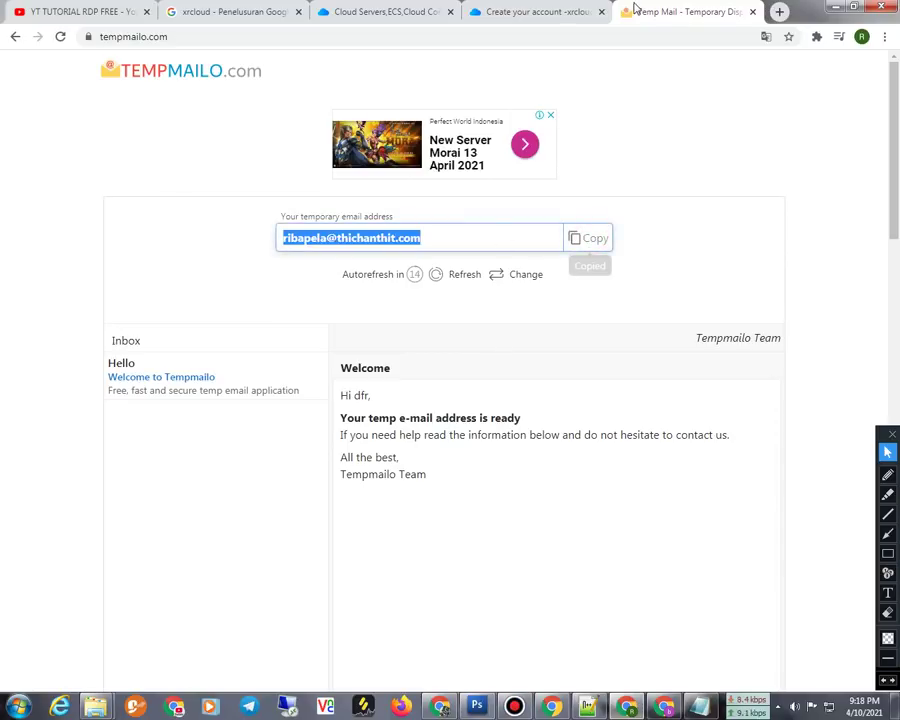
- Replace the email in the XRCLOUD sign-up form with the newly copied temporary address
click(562, 12)
click(675, 213)
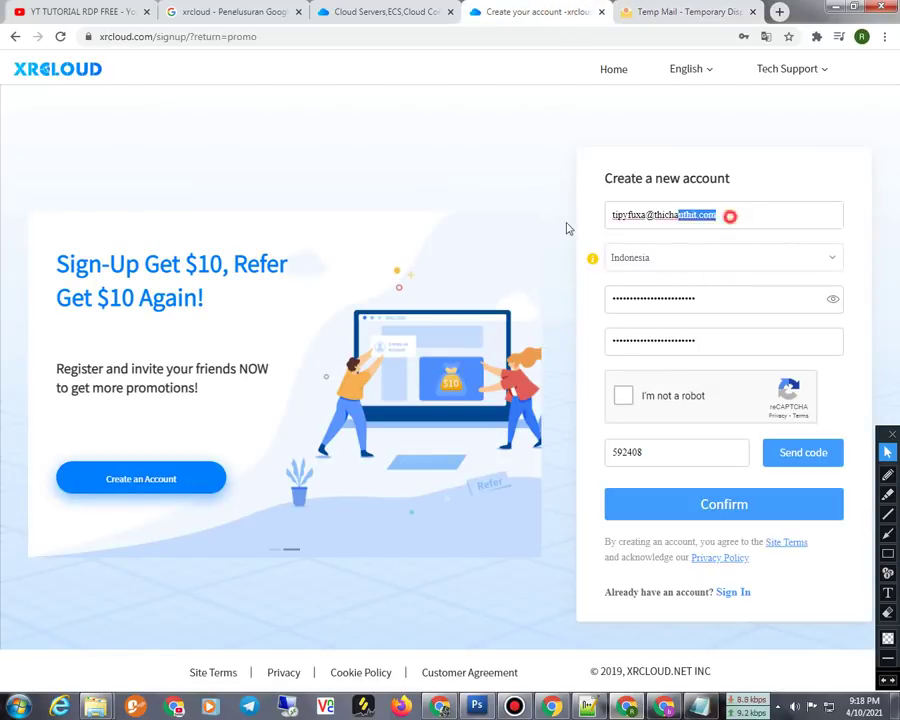
triple_click(736, 214)
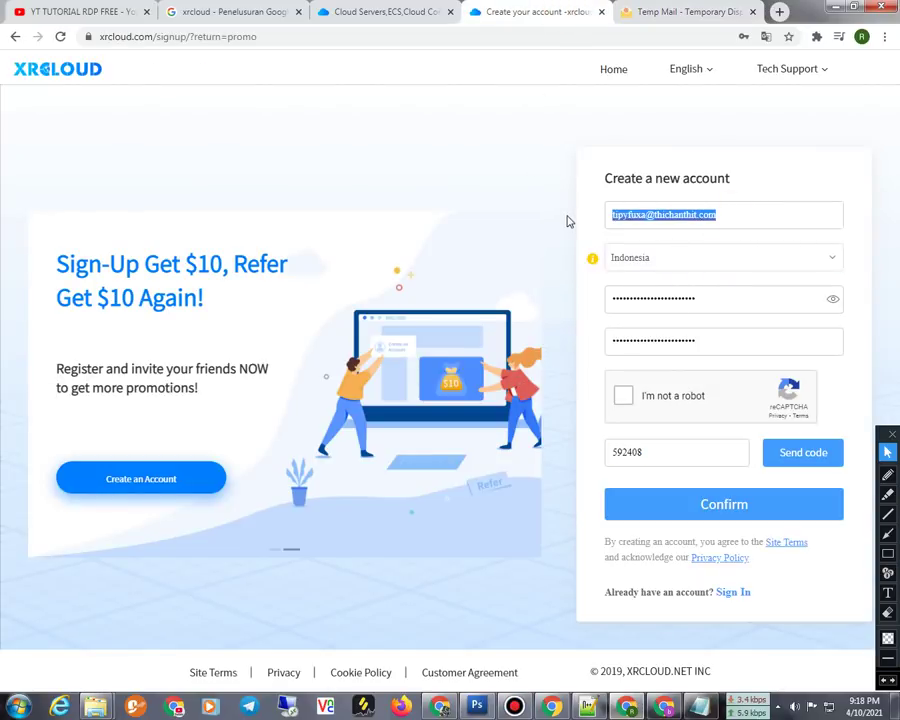
key(ctrl+v)
- Replace the account password in both the password and password confirmation fields of the sign-up form
triple_click(714, 297)
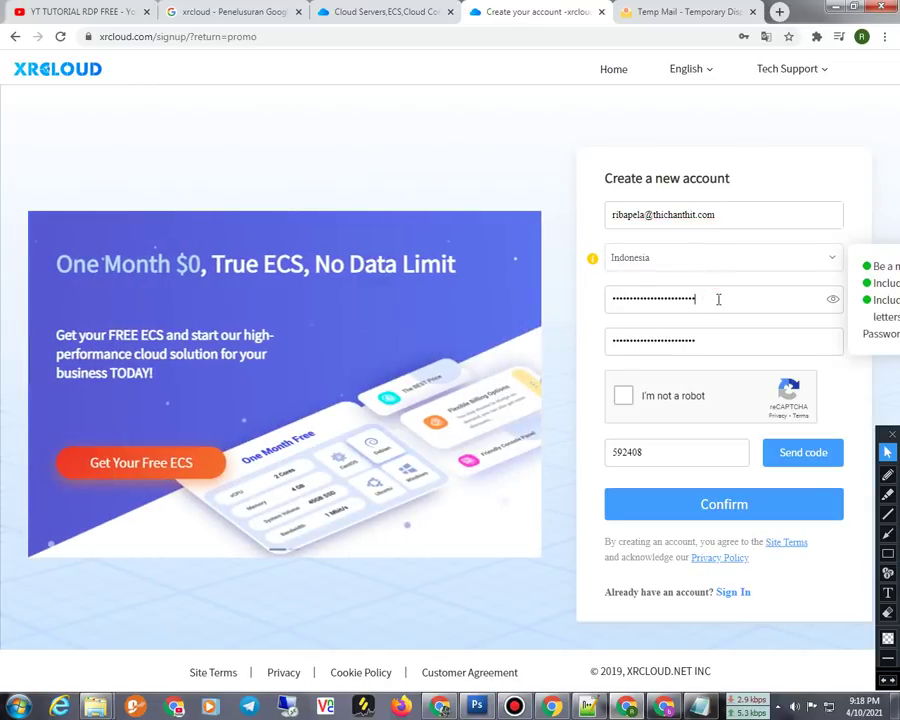
key(ctrl+v)
triple_click(707, 344)
key(ctrl+v)
- Complete the reCAPTCHA check by selecting and verifying all images with mountains or hills
click(620, 399)
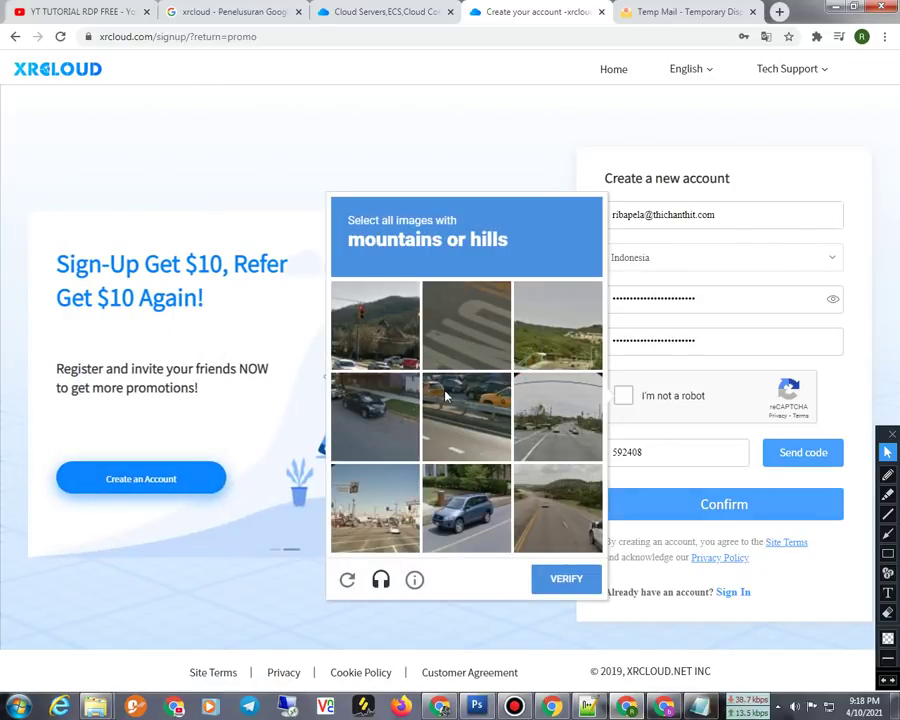
click(387, 332)
click(557, 325)
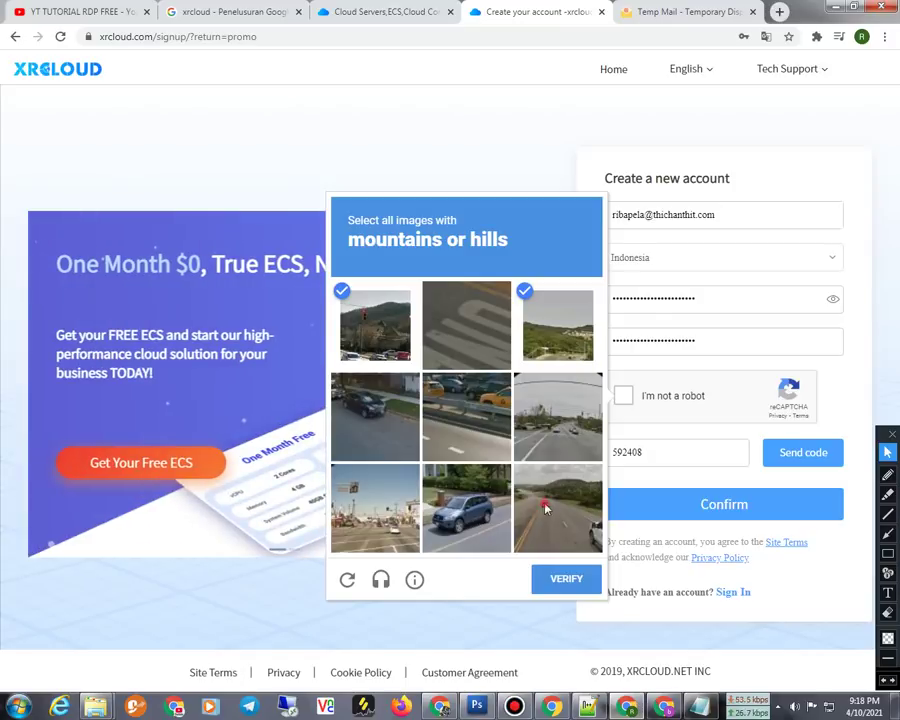
click(541, 505)
click(566, 580)
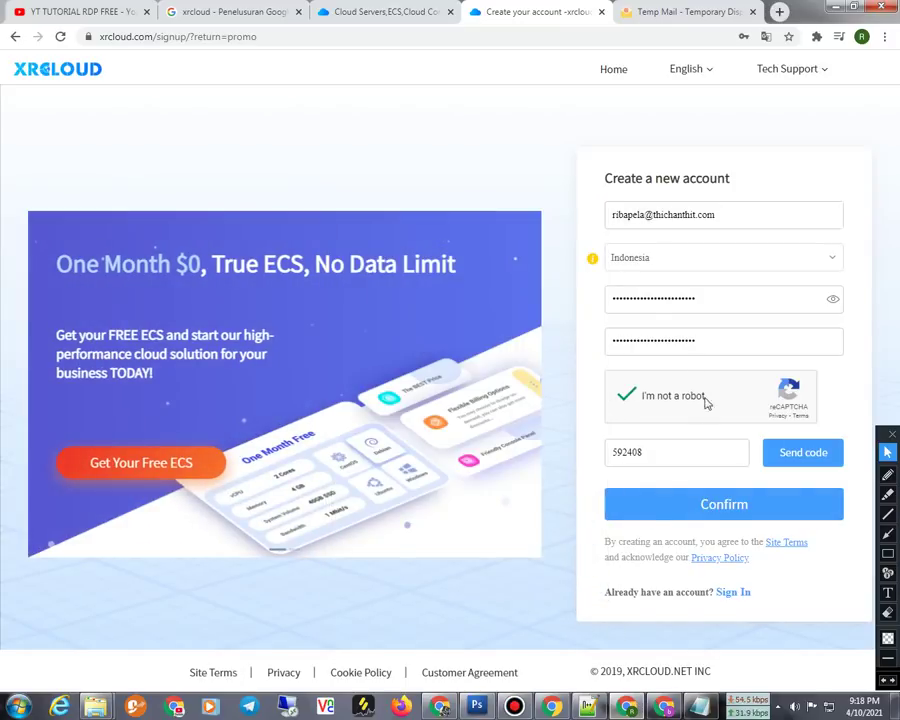
- Overwrite the old verification code with the copied address and request a new code by email
double_click(680, 457)
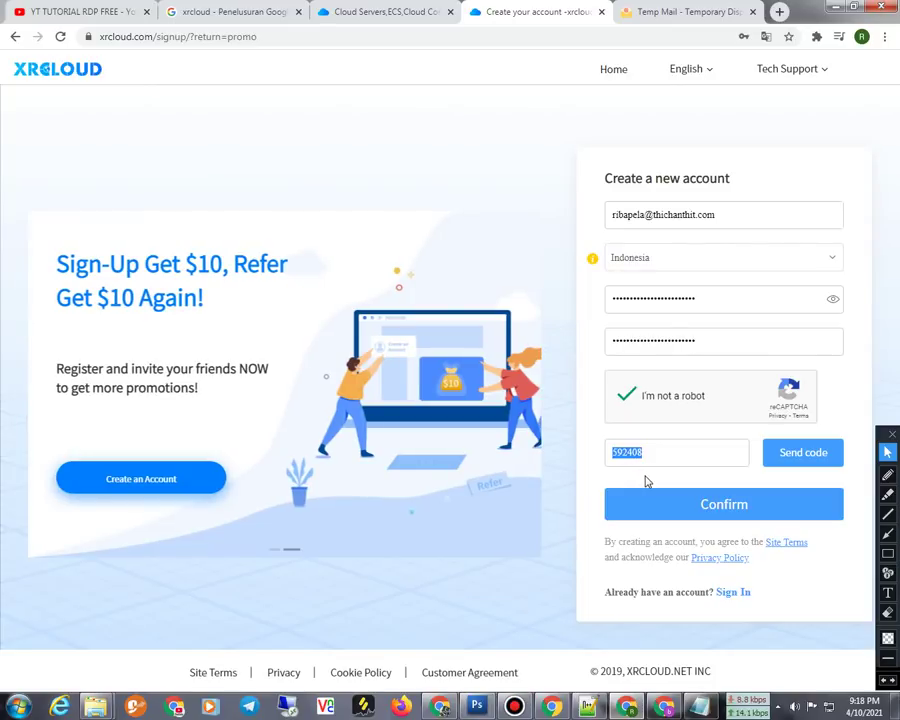
key(ctrl+v)
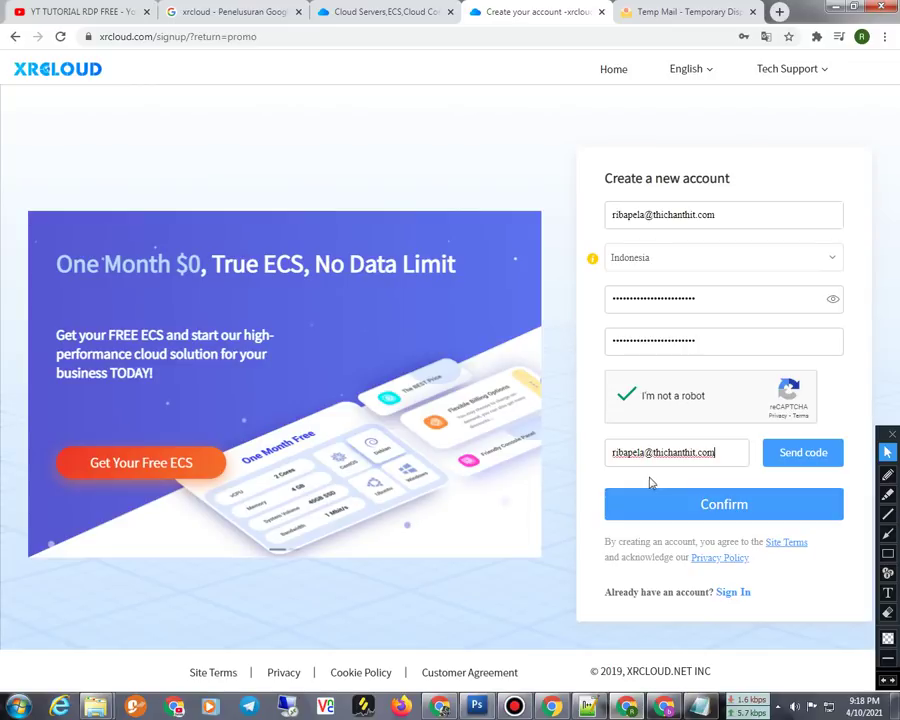
click(776, 465)
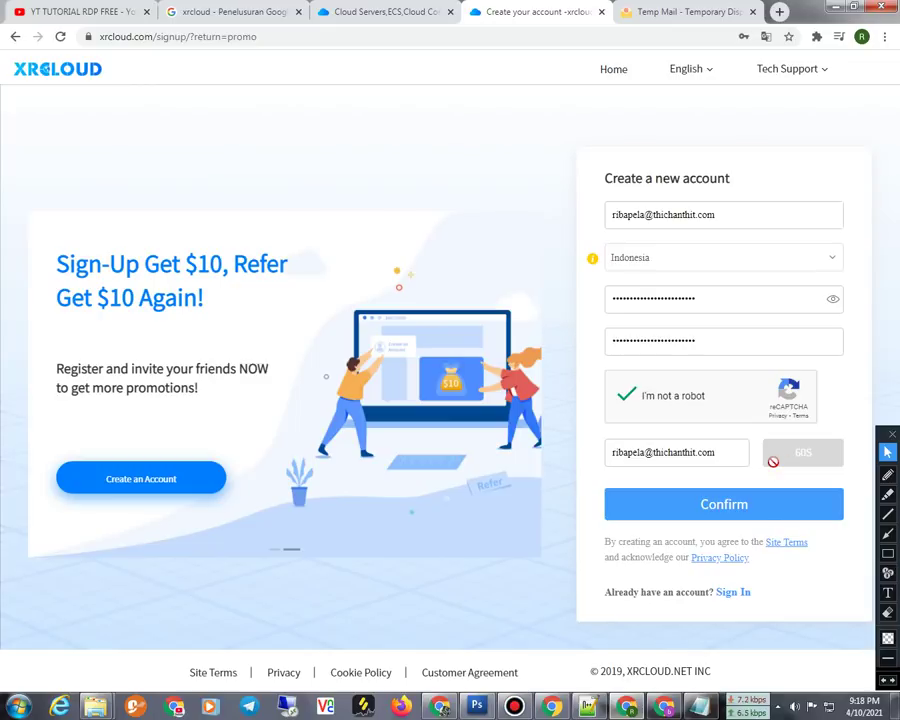
- Open the new XRCLOUD message in the temporary inbox and copy its verification code
click(670, 12)
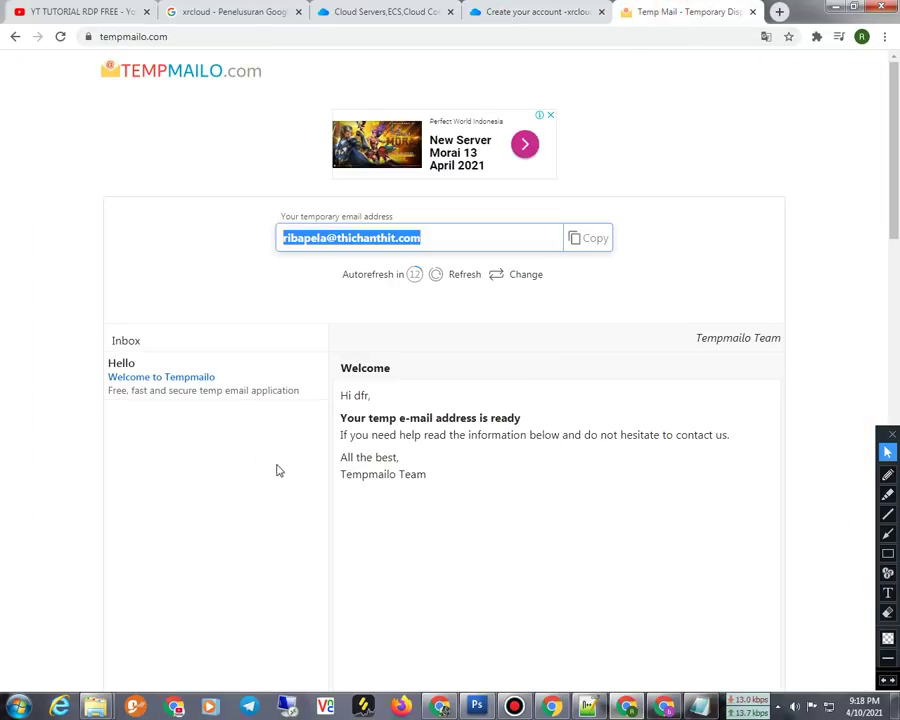
click(240, 457)
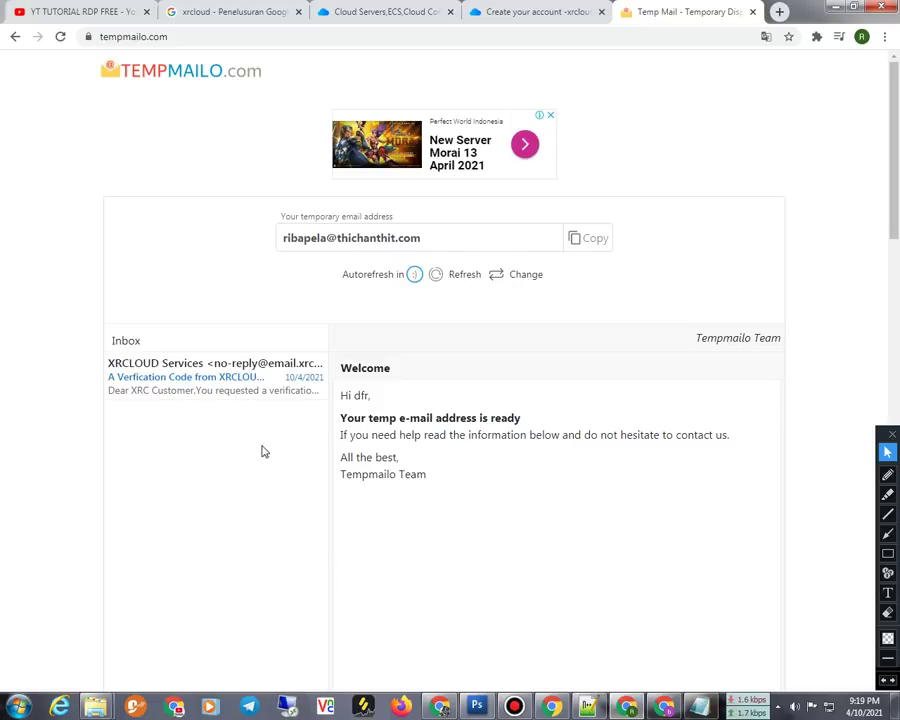
click(190, 378)
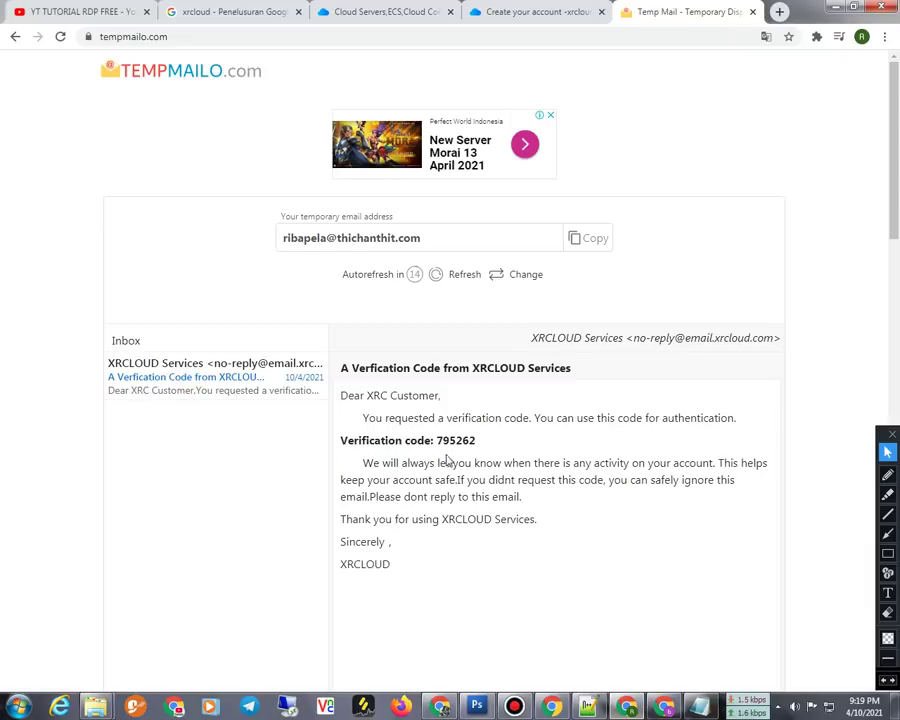
drag(437, 443, 484, 446)
right_click(467, 440)
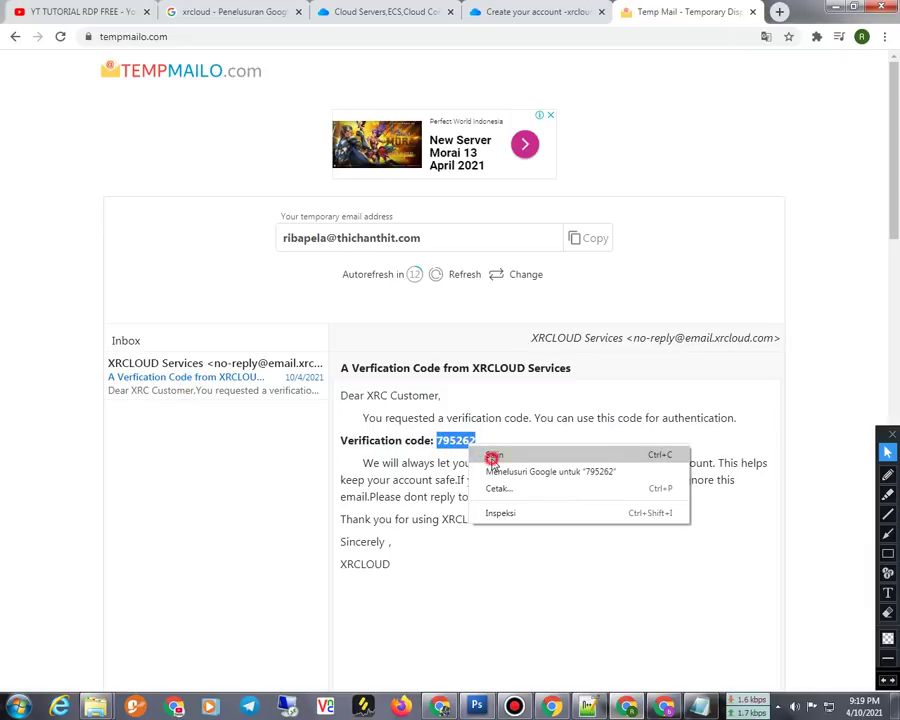
click(492, 454)
- Replace the verification code field's content with the copied code, submit the sign-up form, and choose to try again
click(528, 11)
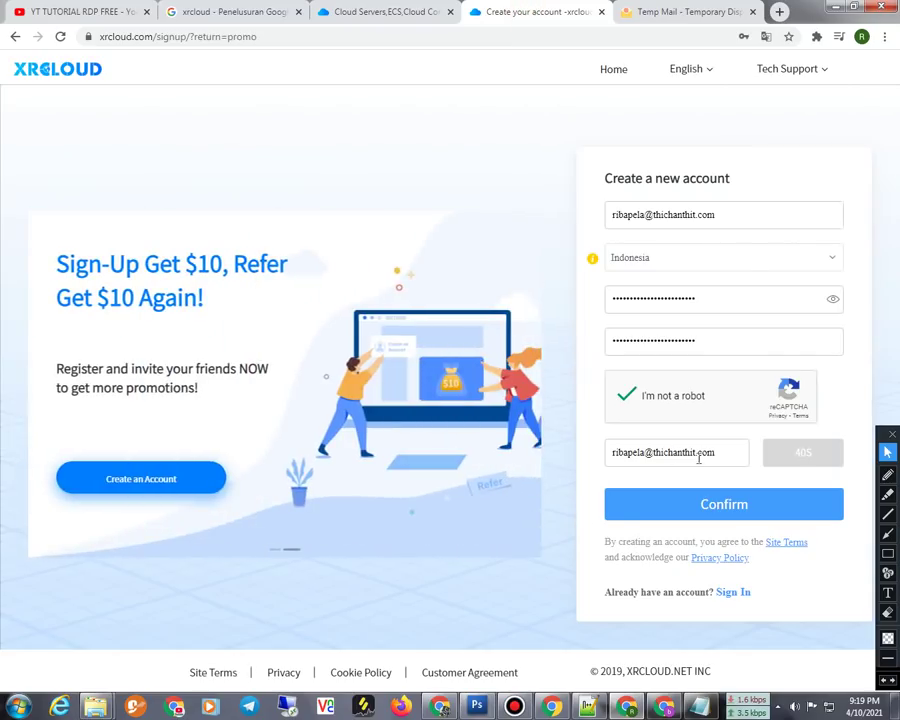
drag(716, 453, 583, 463)
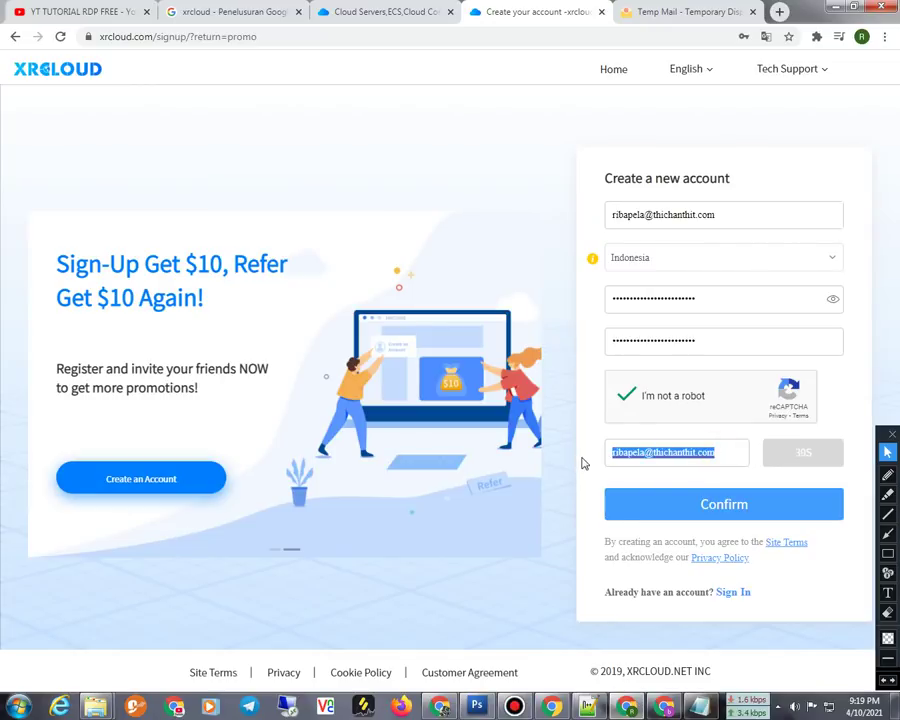
right_click(645, 455)
click(647, 502)
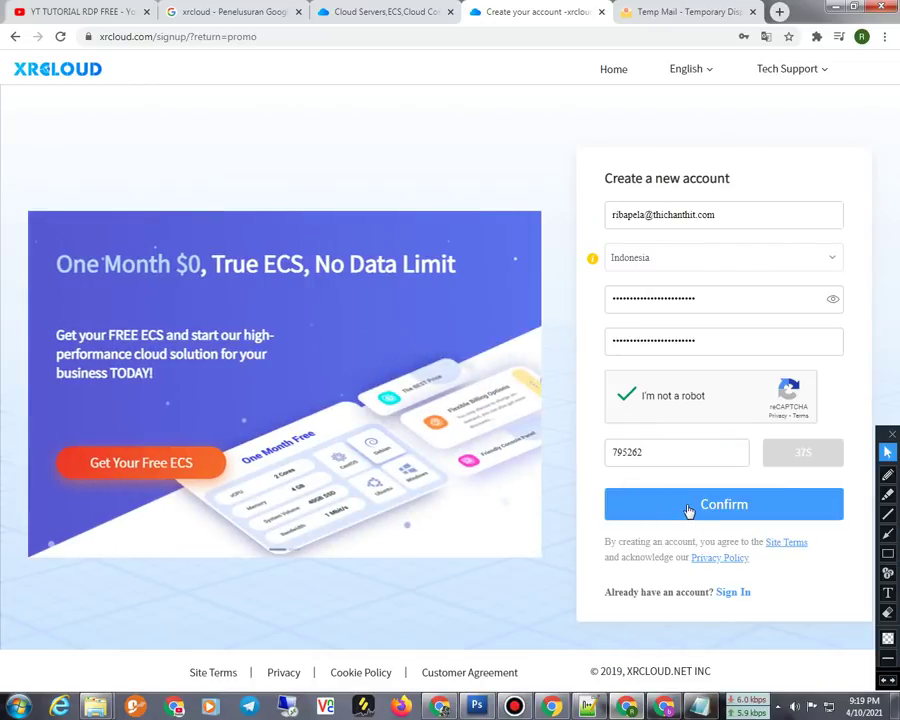
click(686, 507)
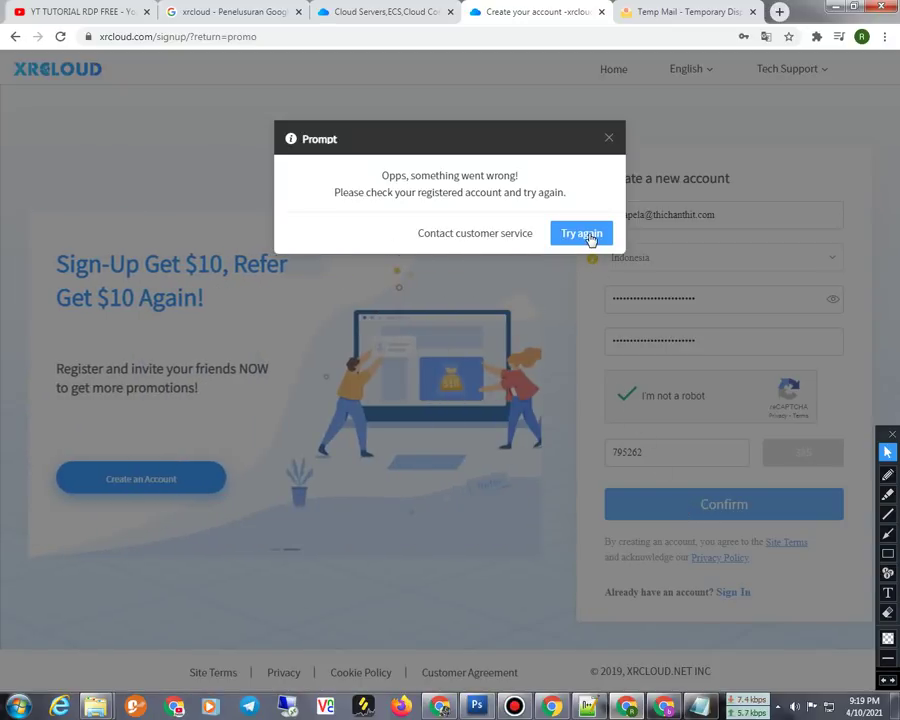
drag(380, 177, 560, 191)
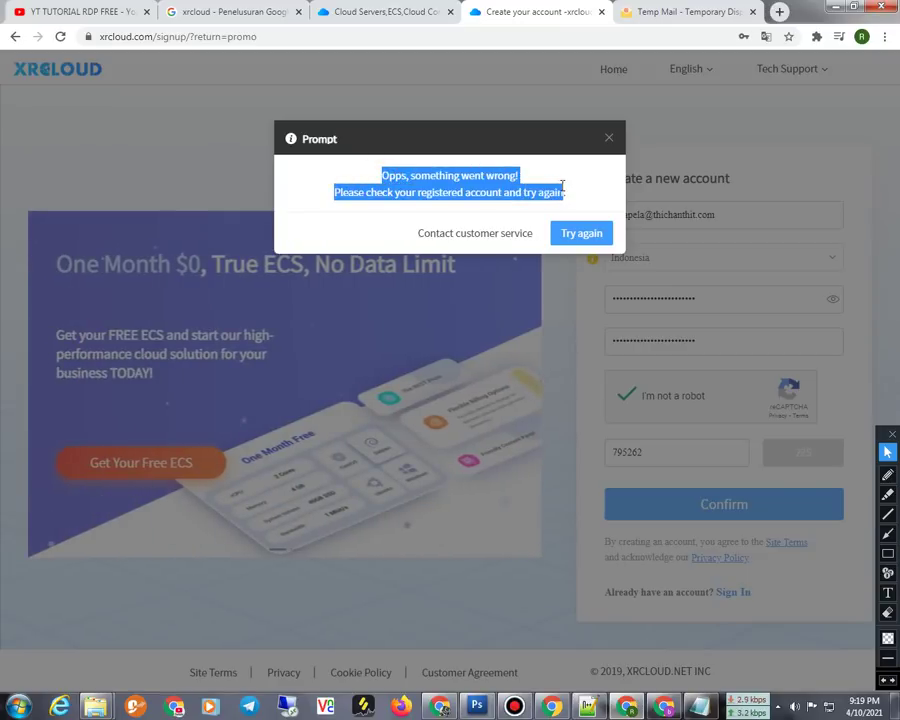
click(575, 236)
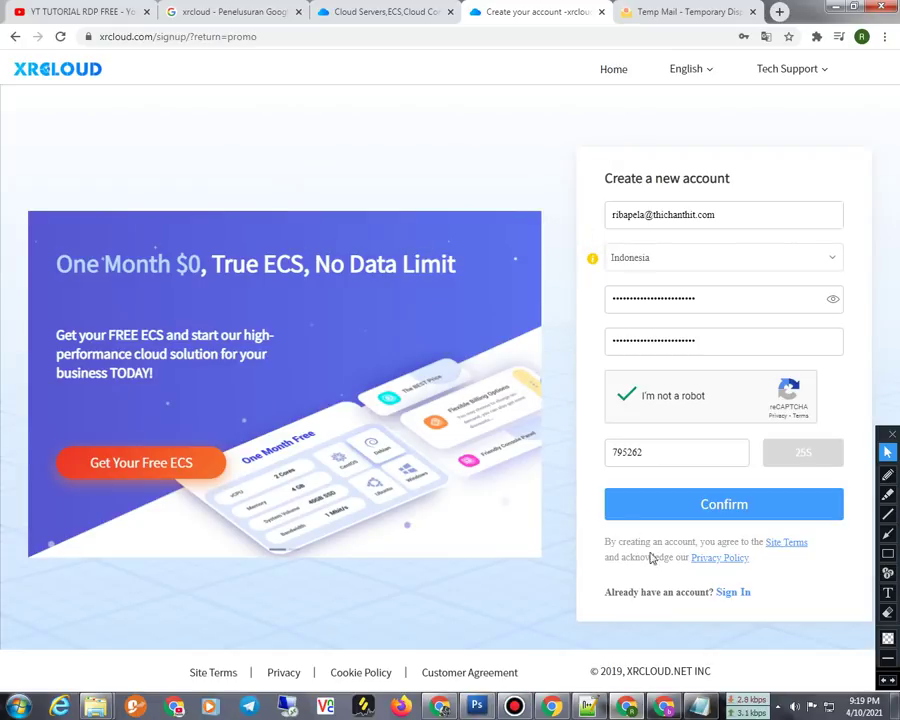
- Reload the temporary inbox to check for another XRCLOUD verification message, view the existing one, and return to the sign-up form
click(680, 11)
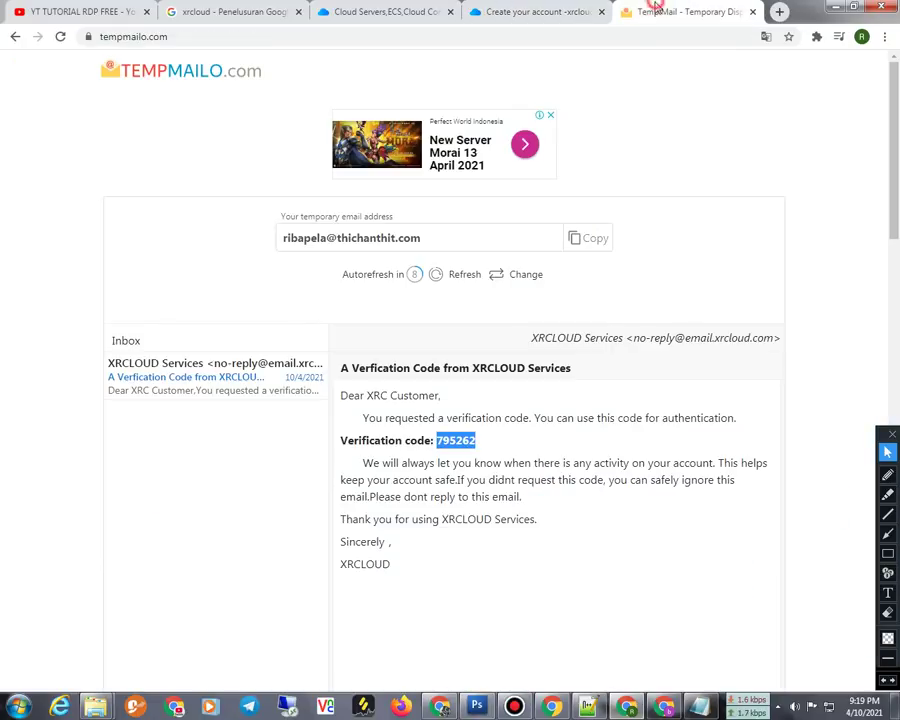
click(86, 526)
click(174, 488)
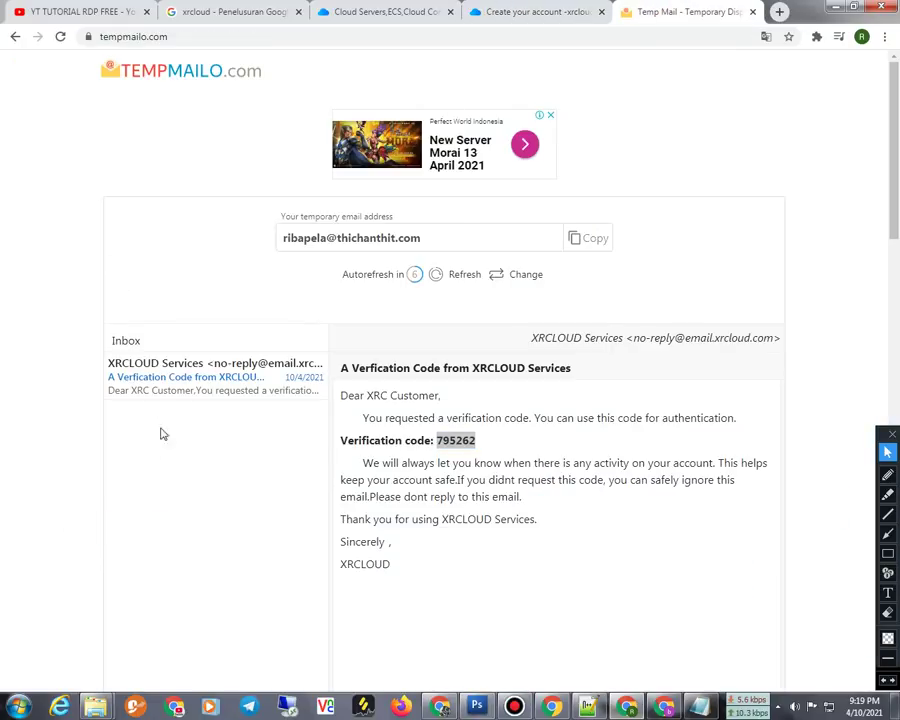
click(61, 36)
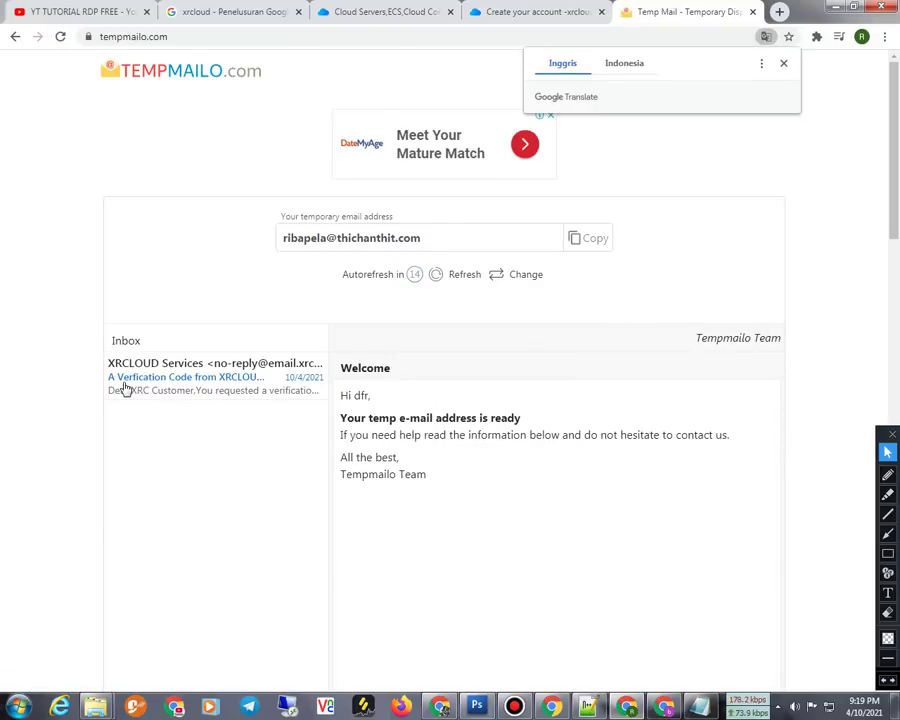
click(210, 380)
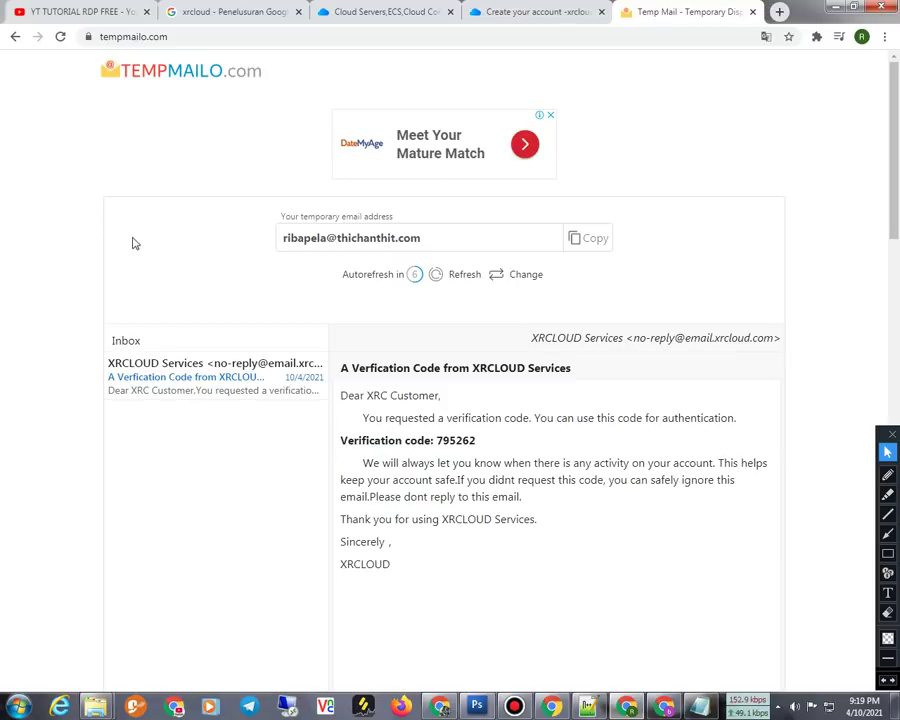
click(60, 36)
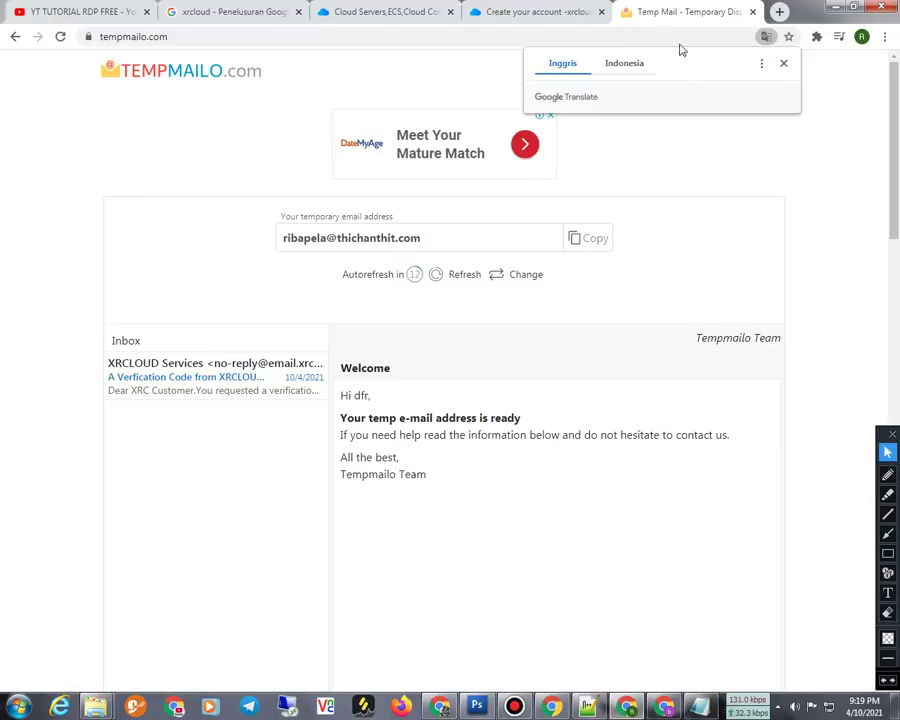
click(571, 12)
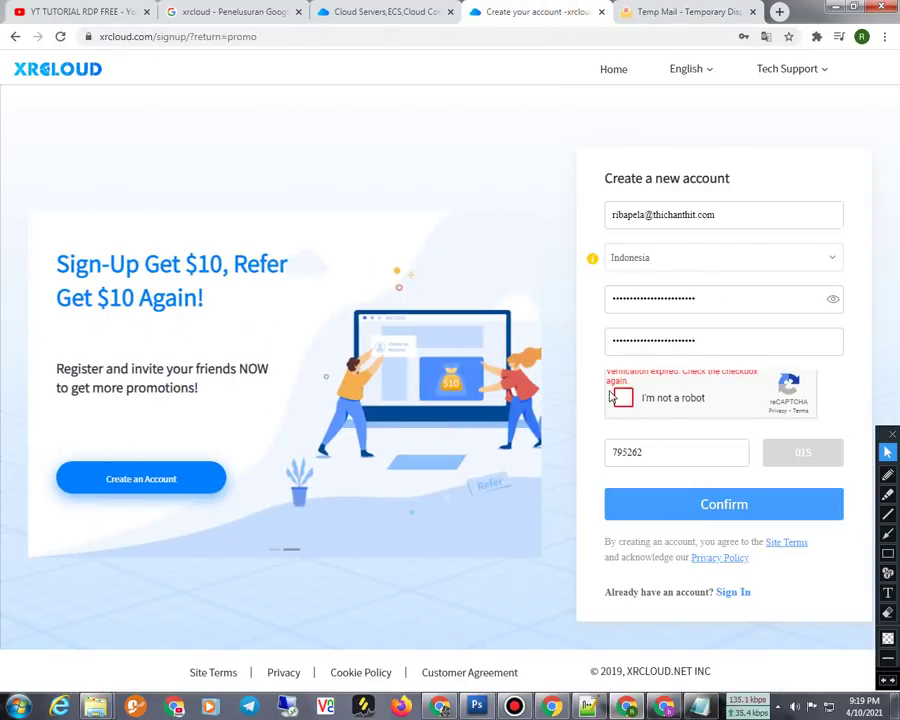
- Complete the reCAPTCHA check by selecting all the palm tree images
click(622, 397)
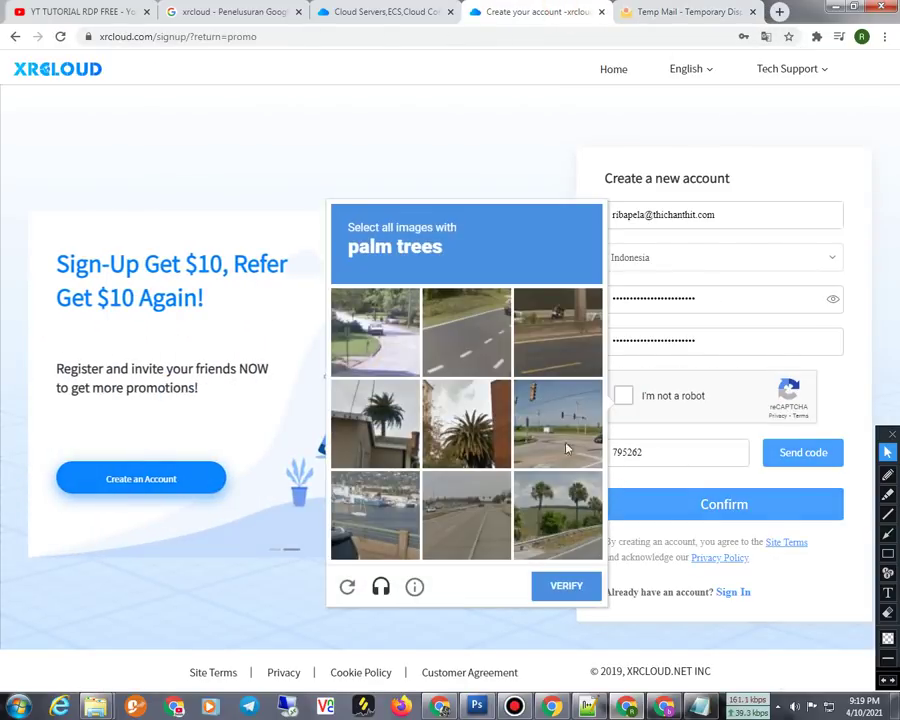
click(466, 423)
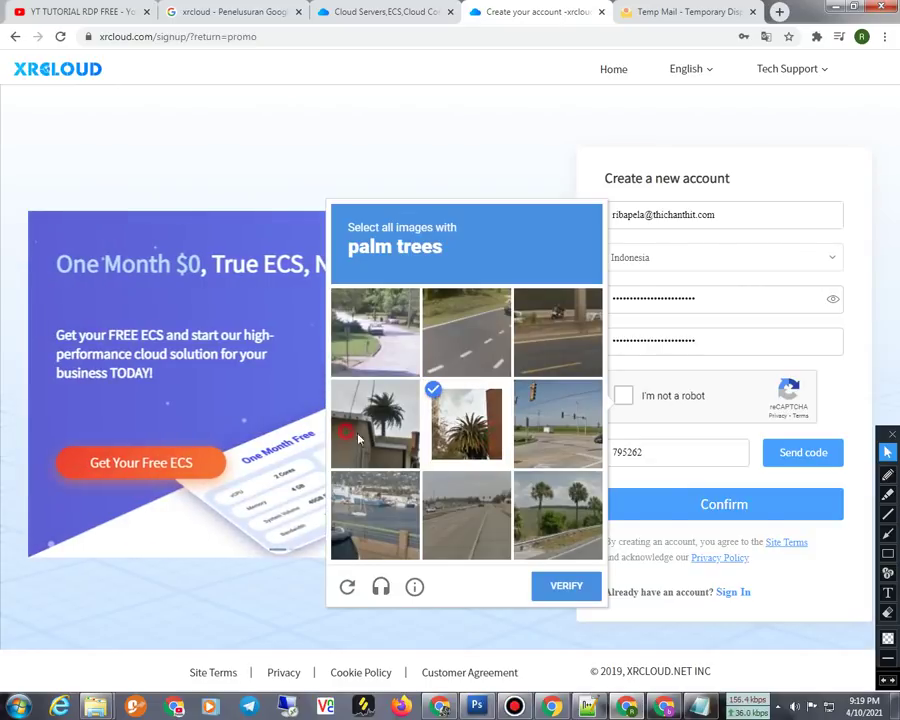
click(375, 423)
click(560, 530)
click(566, 590)
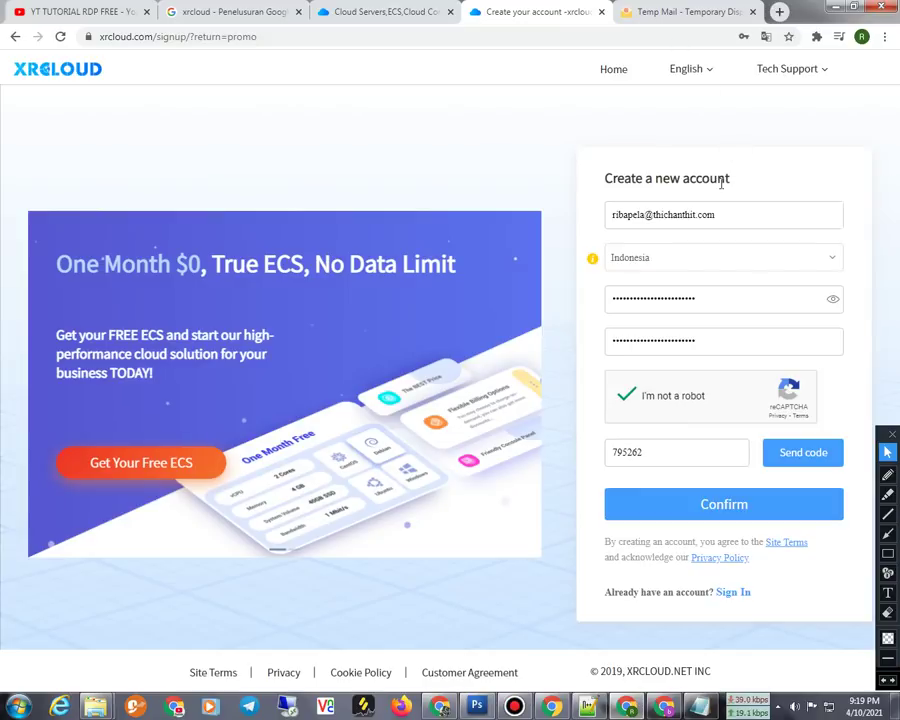
- Copy the email address from the sign-up form, try to submit the form, and dismiss the prompt
drag(729, 213, 596, 223)
right_click(668, 224)
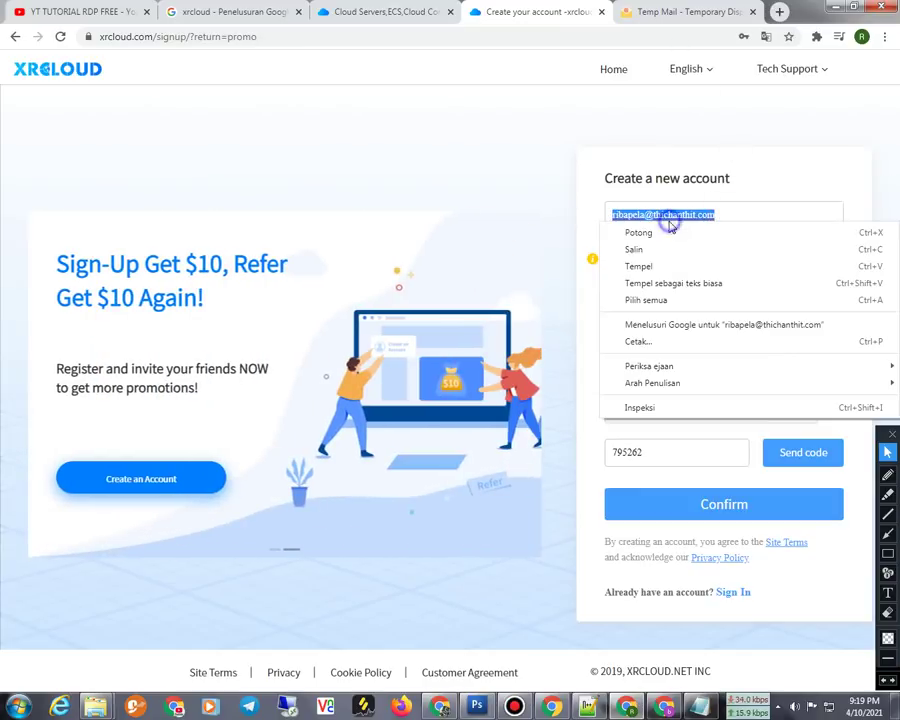
click(643, 250)
click(690, 505)
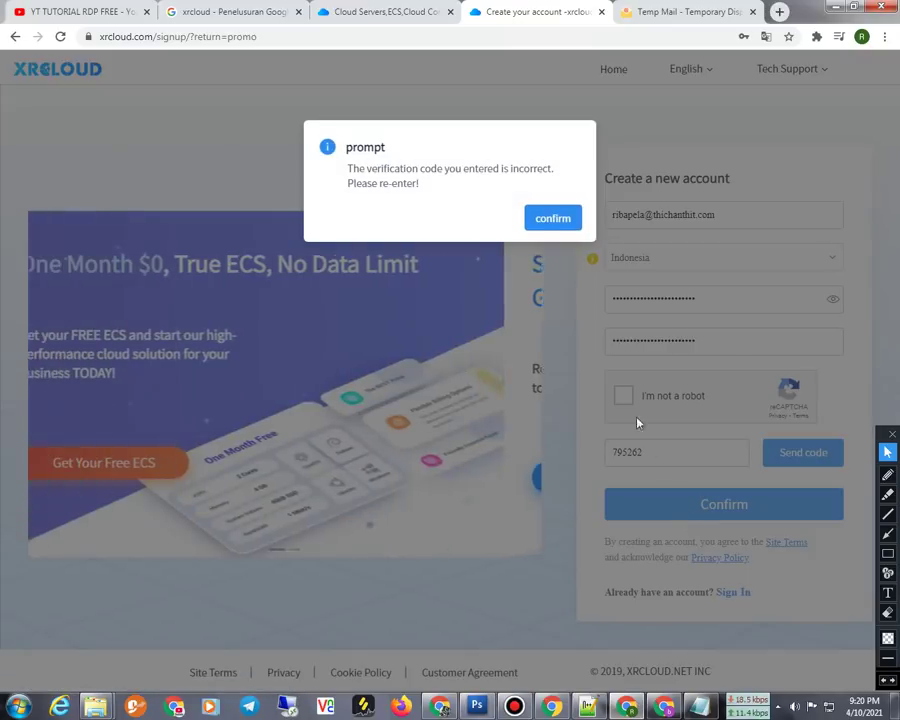
click(550, 220)
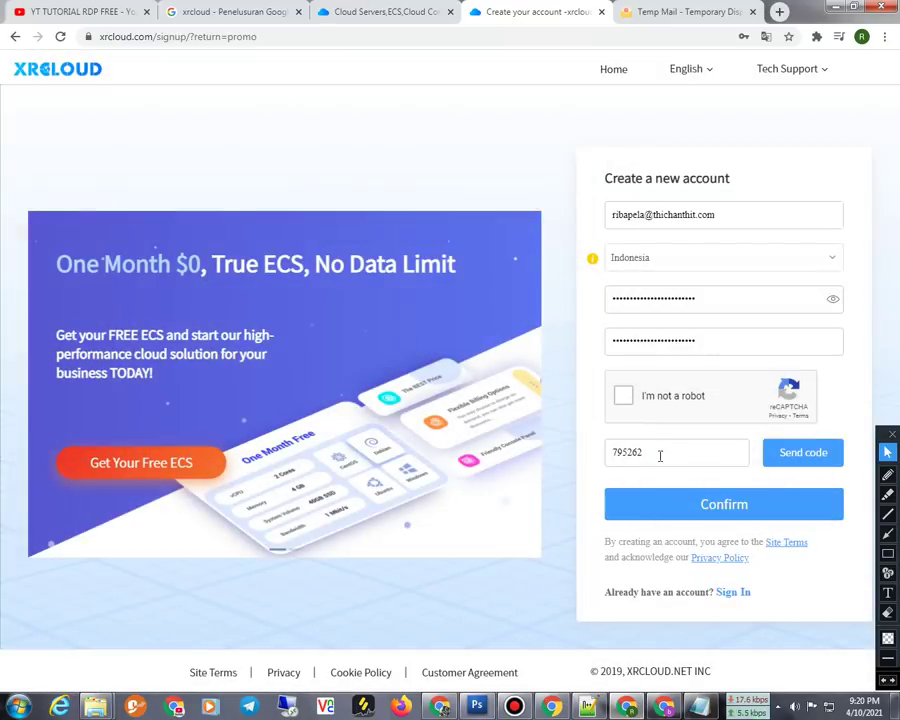
- Complete the reCAPTCHA check again by selecting the squares with traffic lights
click(623, 396)
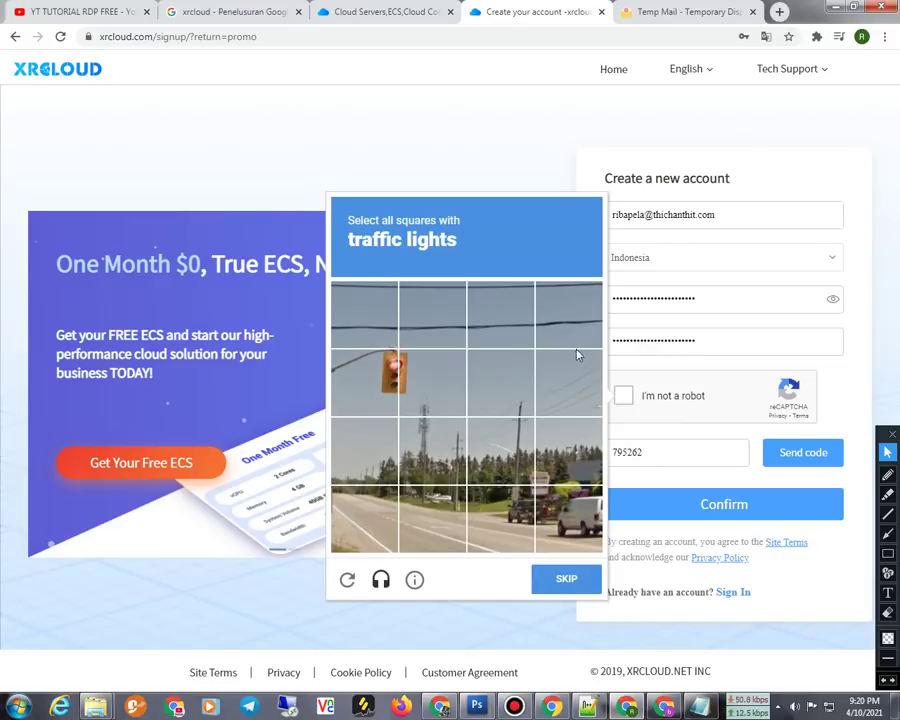
click(387, 394)
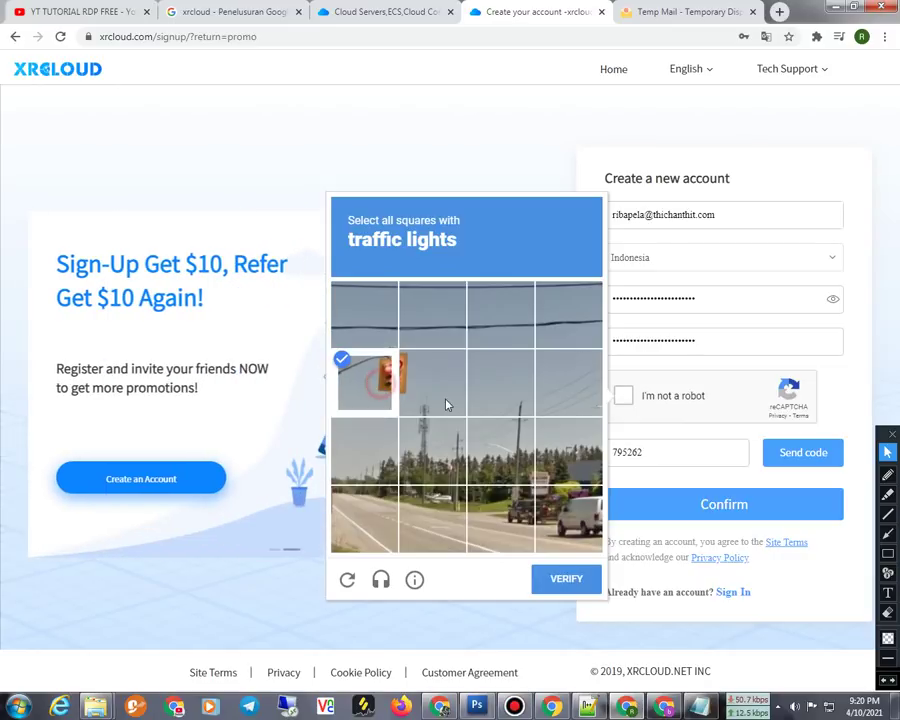
click(437, 386)
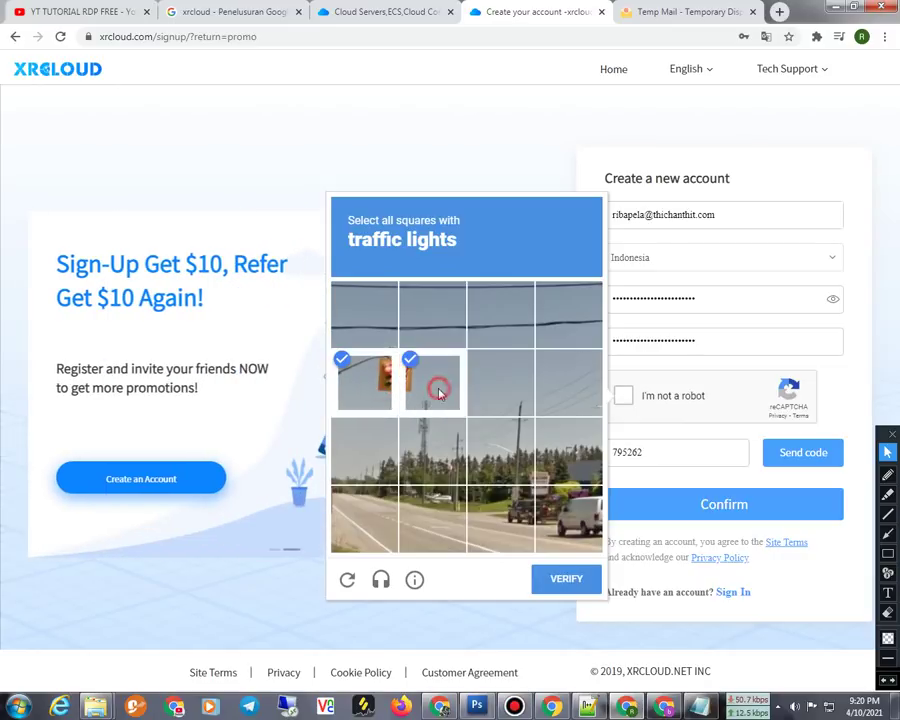
click(566, 578)
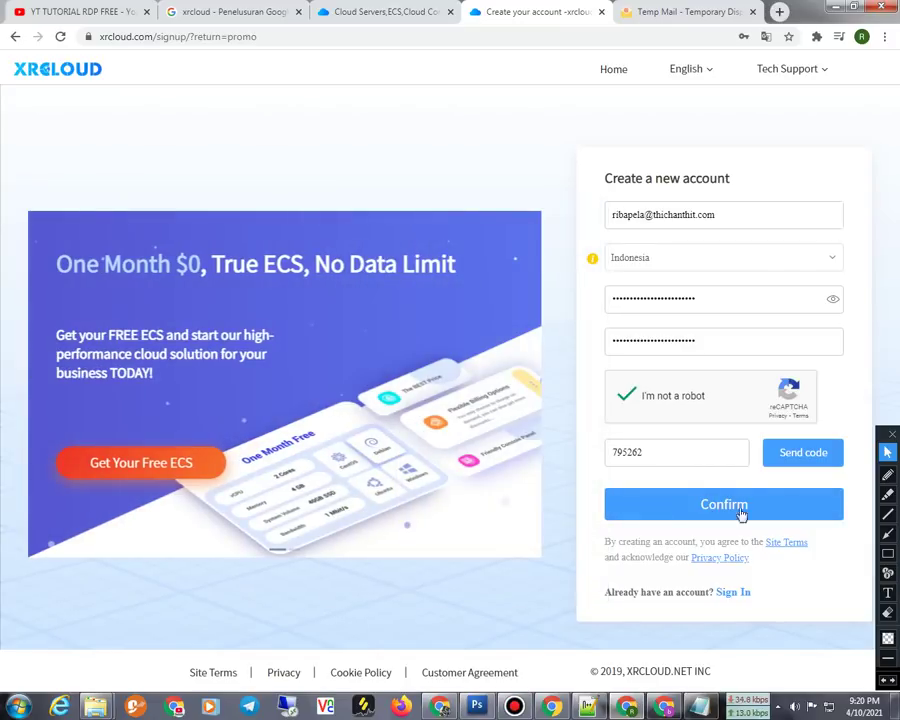
- Replace the verification code with the copied email address, try to submit the form, and dismiss the prompt
double_click(678, 457)
right_click(656, 455)
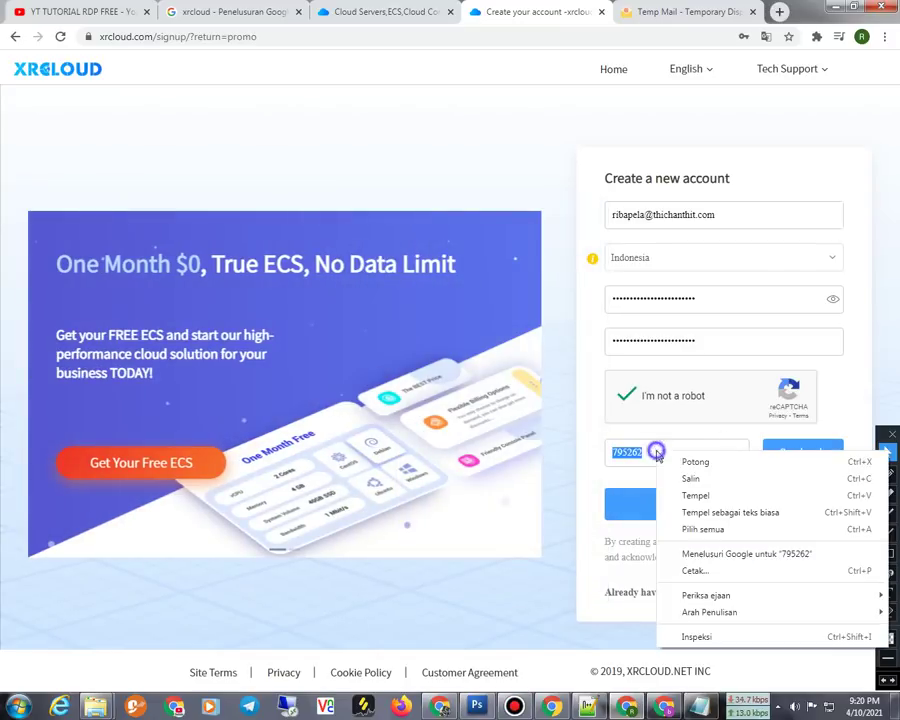
click(688, 496)
click(675, 515)
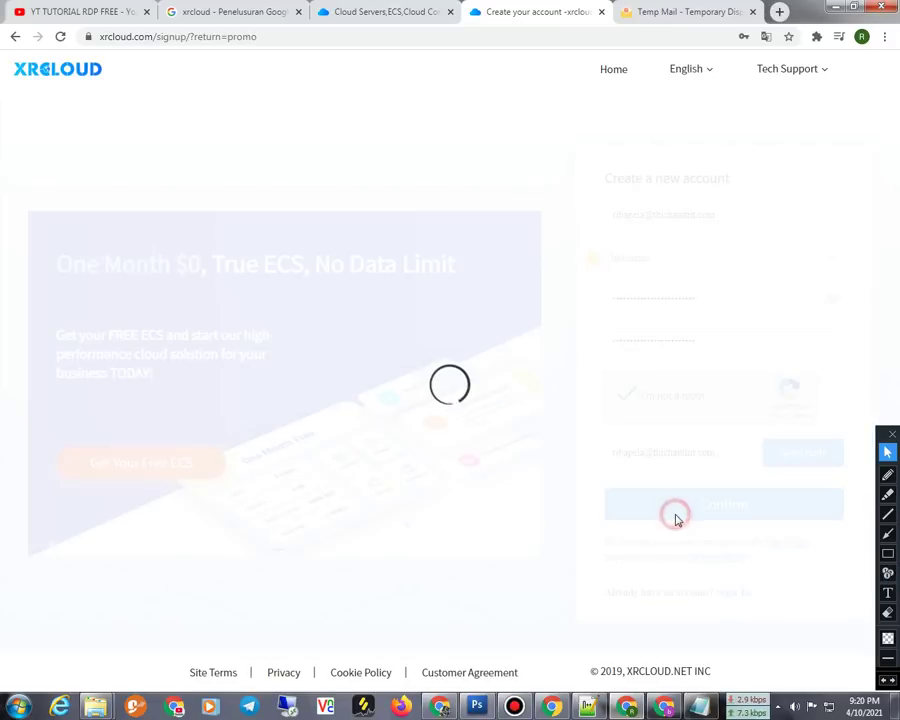
click(555, 219)
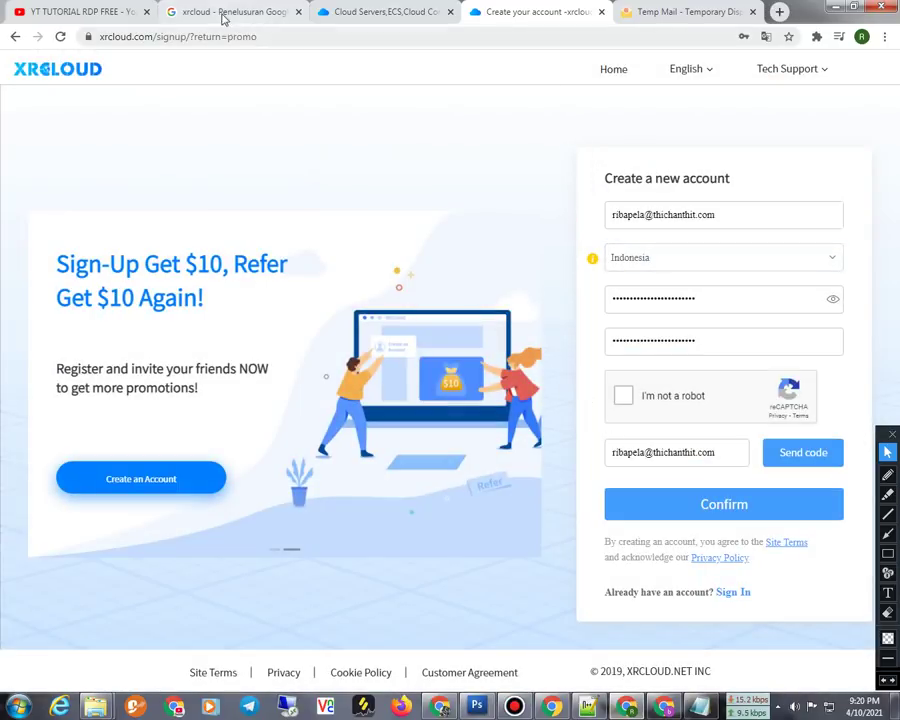
- Open the Gmail inbox in a new browser tab from the Google apps list
click(652, 20)
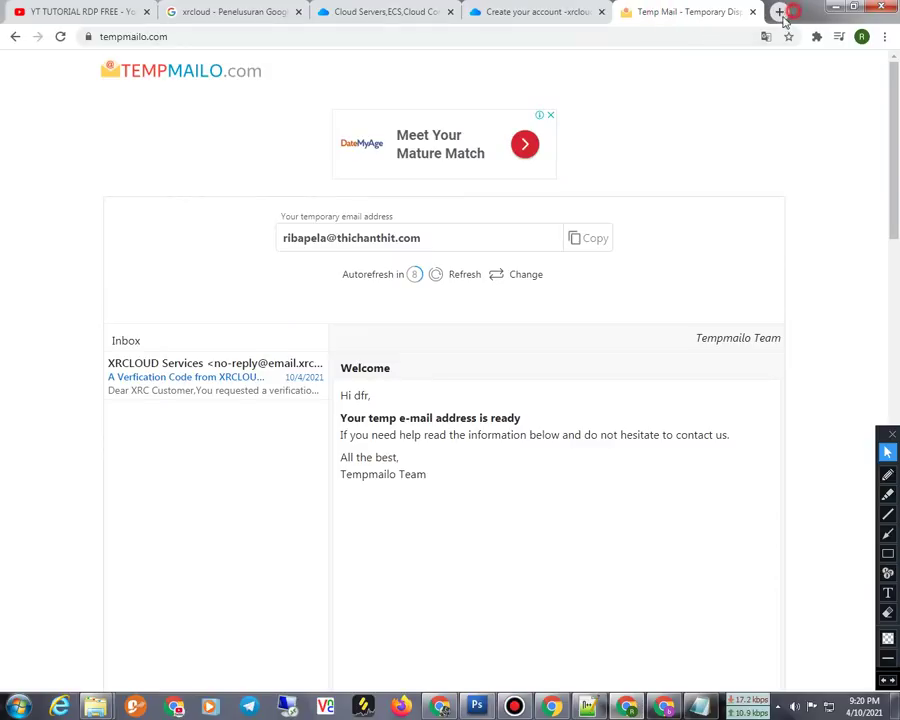
click(779, 12)
click(862, 40)
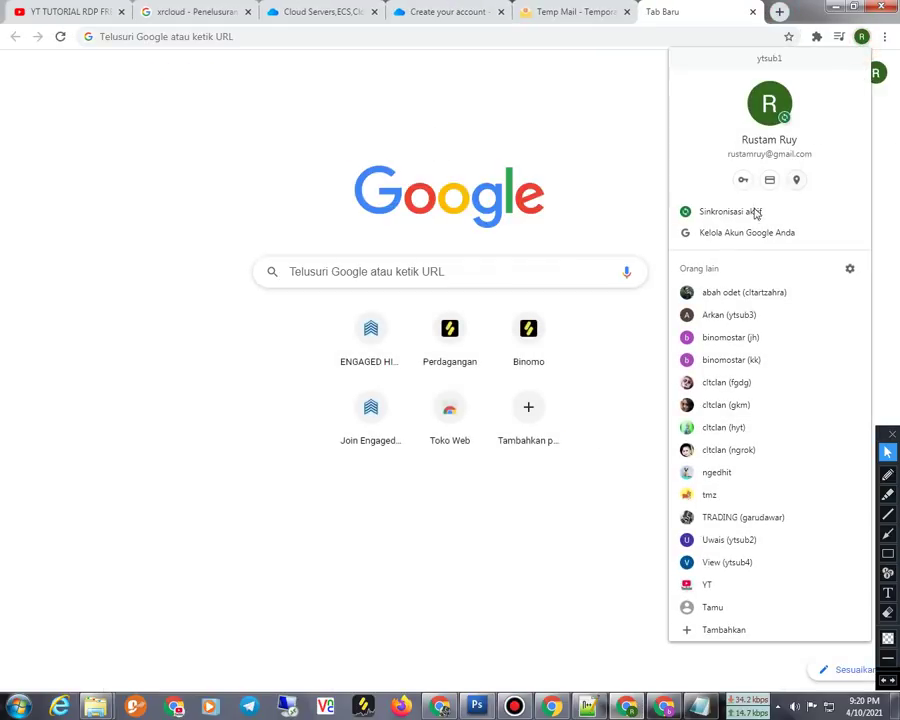
click(554, 126)
click(840, 73)
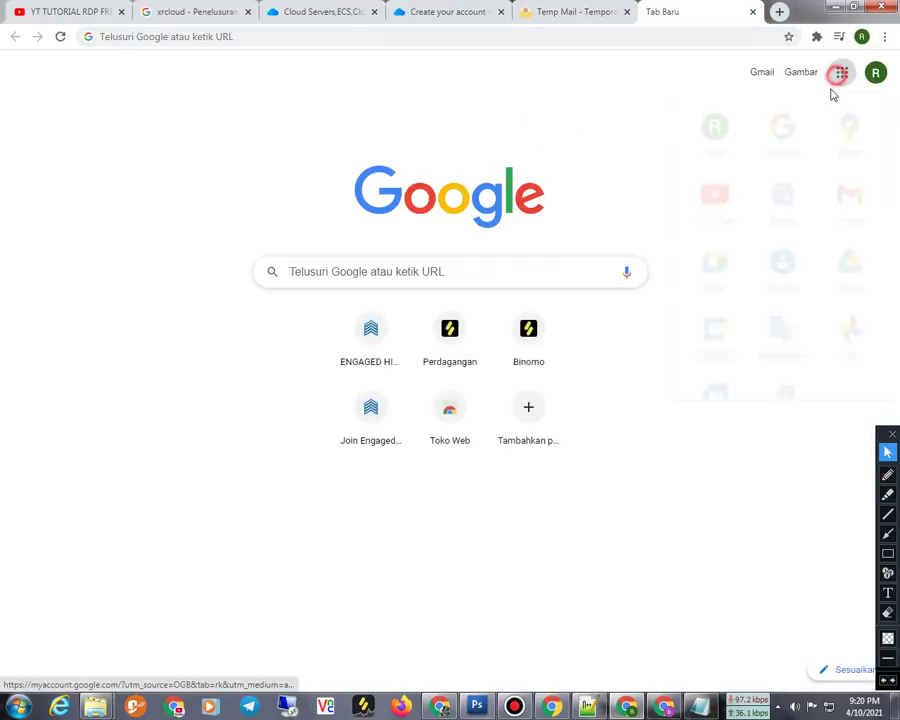
click(848, 222)
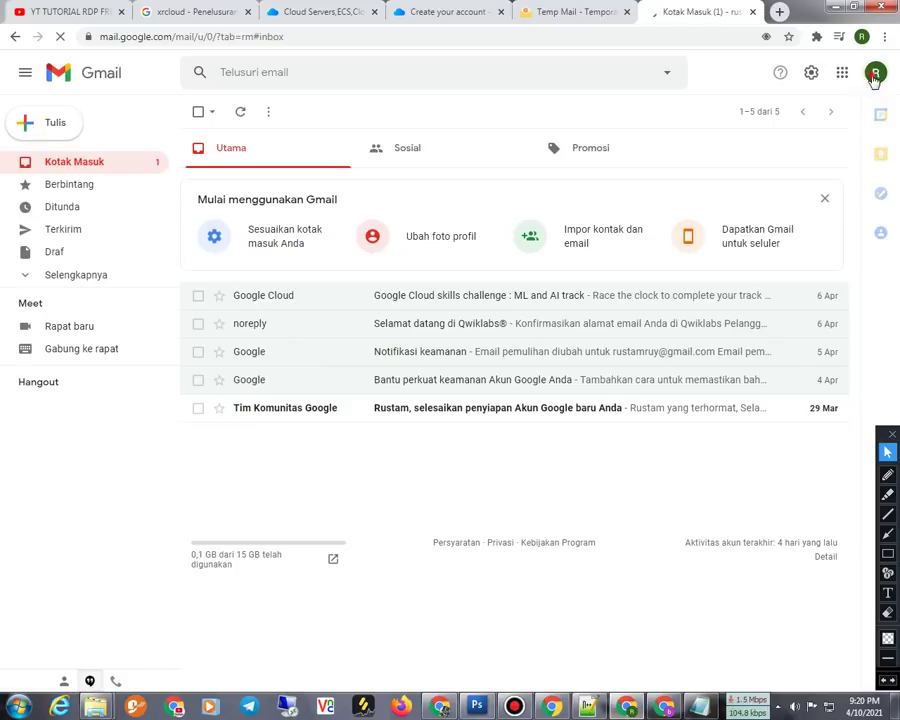
- Show the Google account details in Gmail and copy the account's email address
click(875, 72)
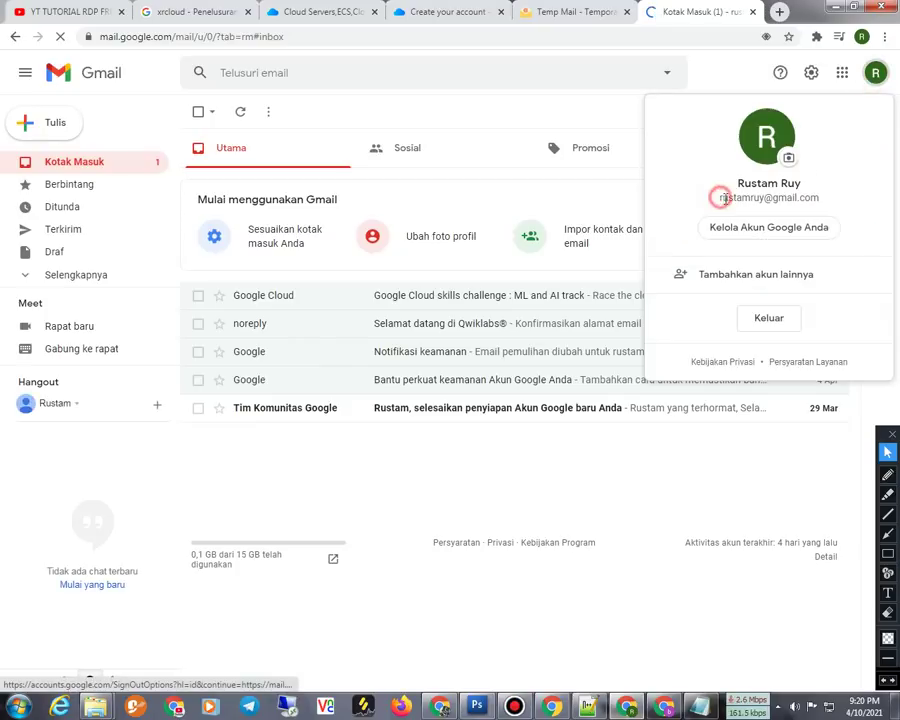
drag(720, 197, 820, 199)
right_click(757, 199)
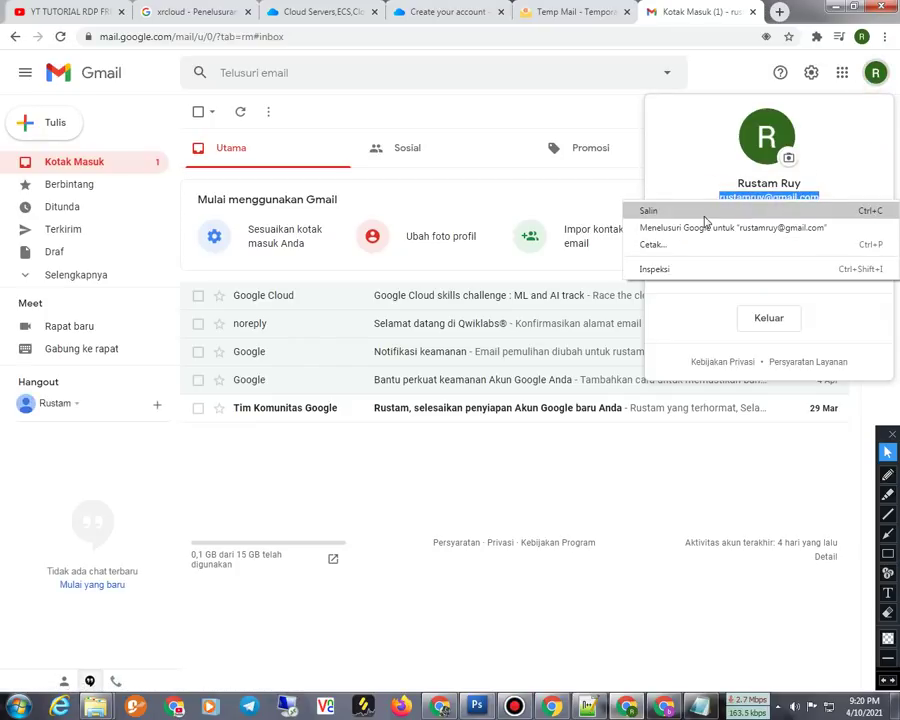
click(699, 207)
- Return to the XRCLOUD sign-up form and replace the temporary email address with the copied Gmail address
click(585, 10)
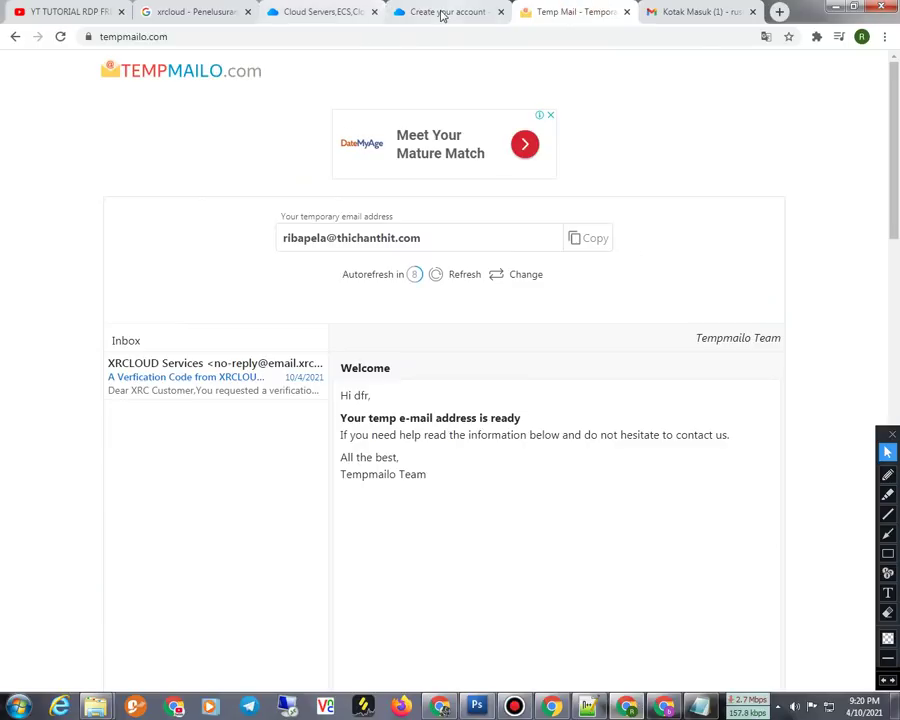
click(440, 12)
drag(719, 221, 617, 225)
right_click(670, 210)
click(639, 253)
- Replace both the password and the password confirmation on the sign-up form with the copied text
click(672, 298)
double_click(660, 308)
right_click(660, 308)
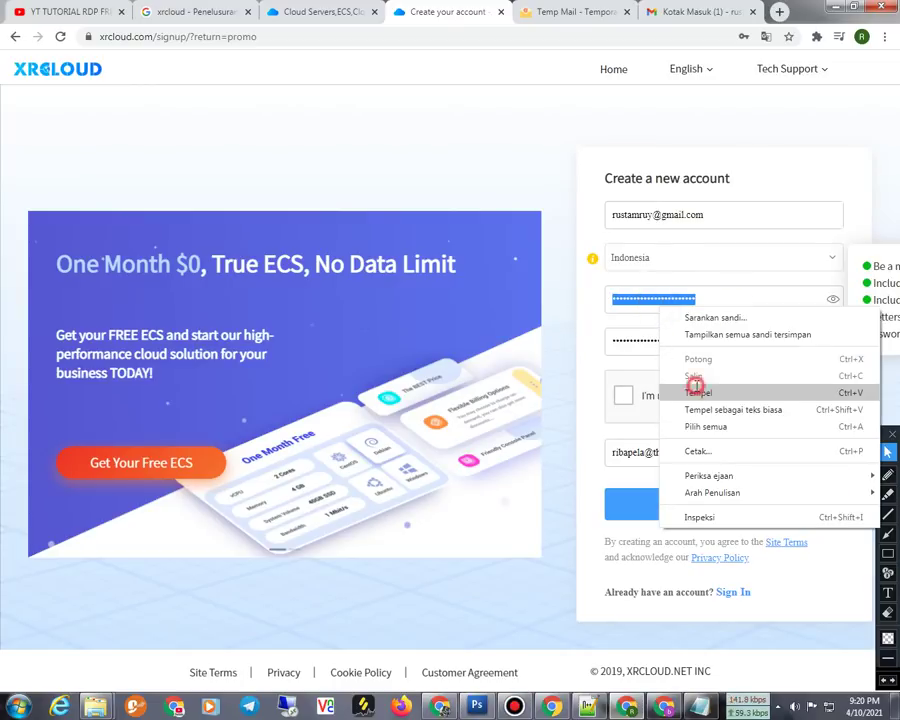
click(688, 376)
double_click(672, 340)
right_click(673, 339)
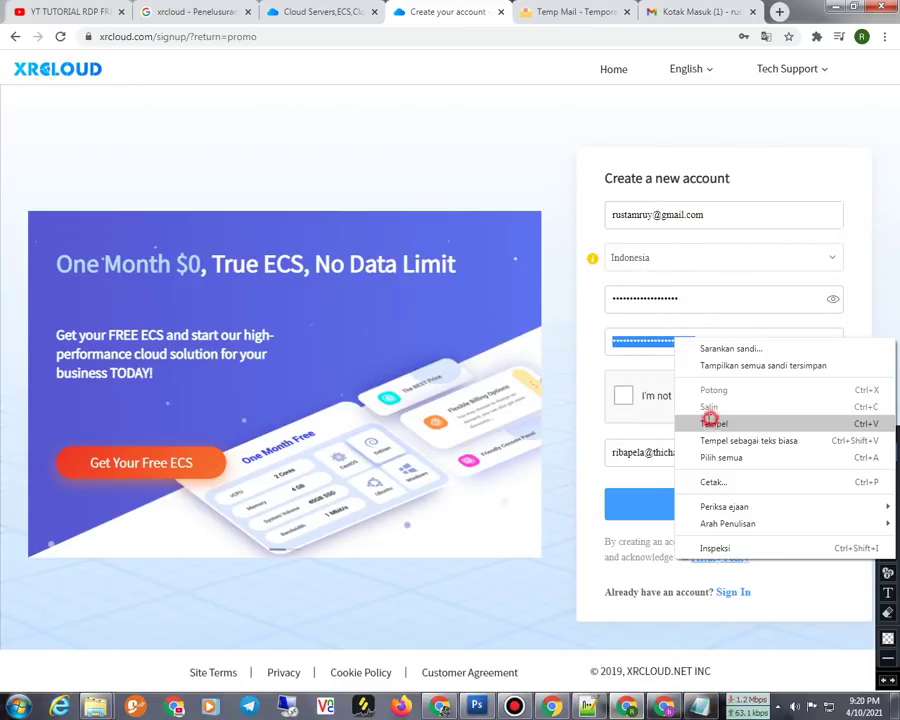
click(703, 420)
- Complete the reCAPTCHA check by selecting all the images with bicycles
click(725, 455)
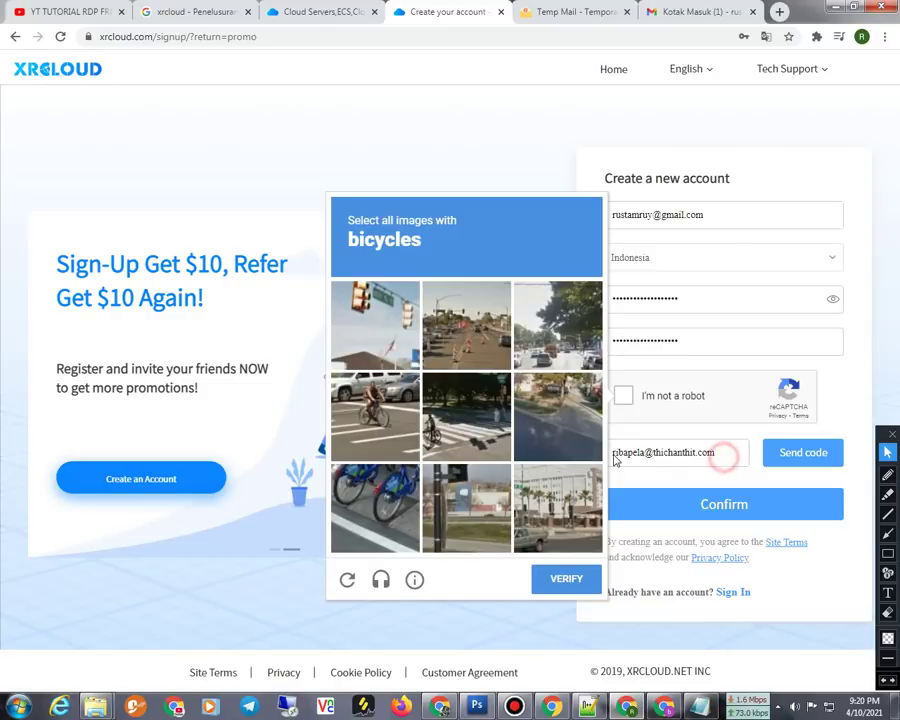
click(626, 396)
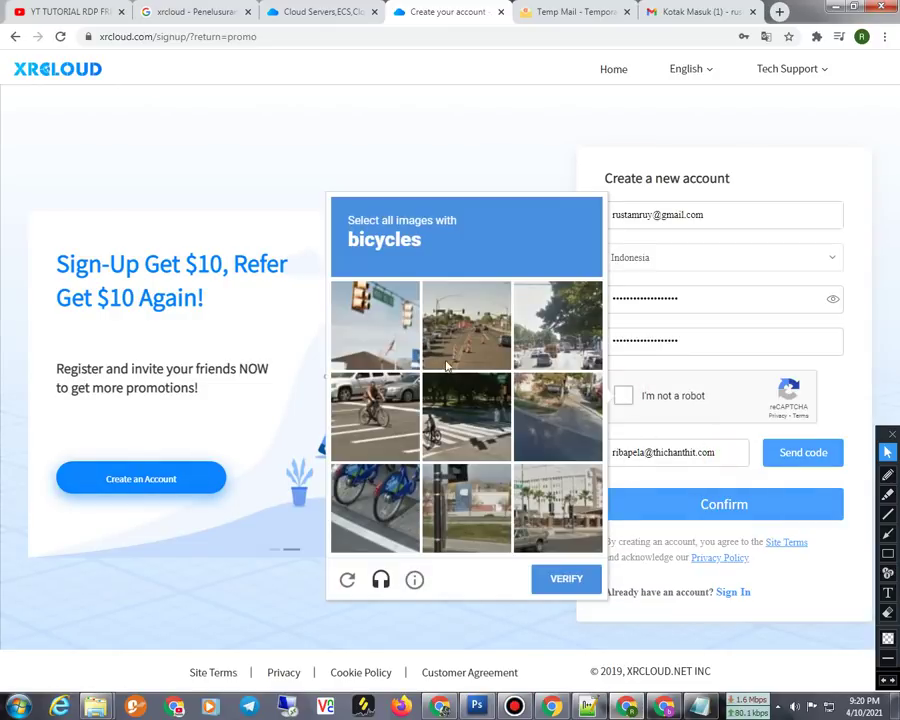
click(375, 415)
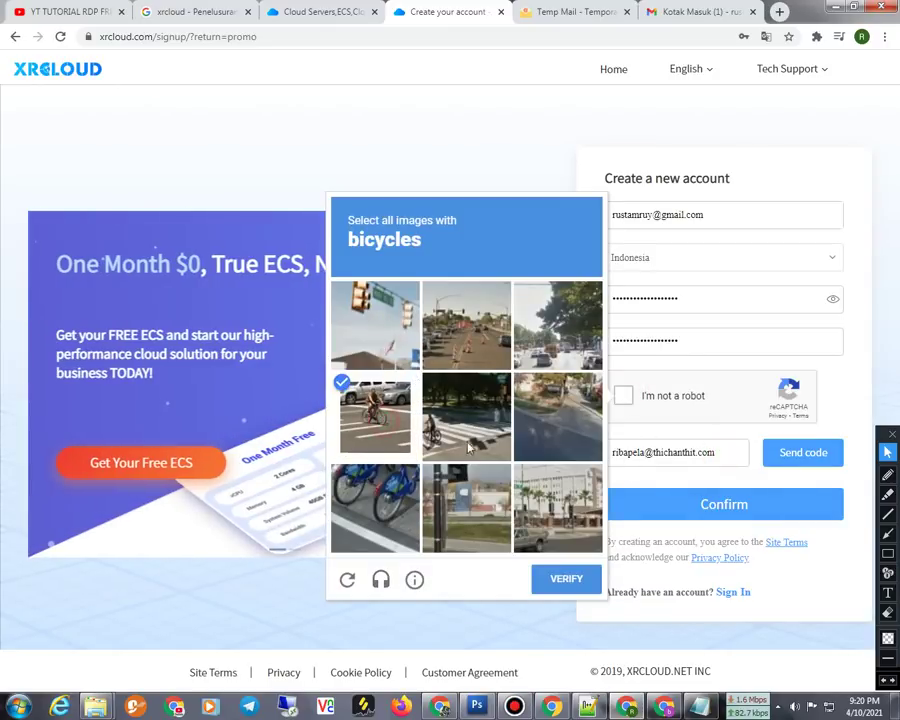
click(466, 418)
click(375, 507)
click(563, 576)
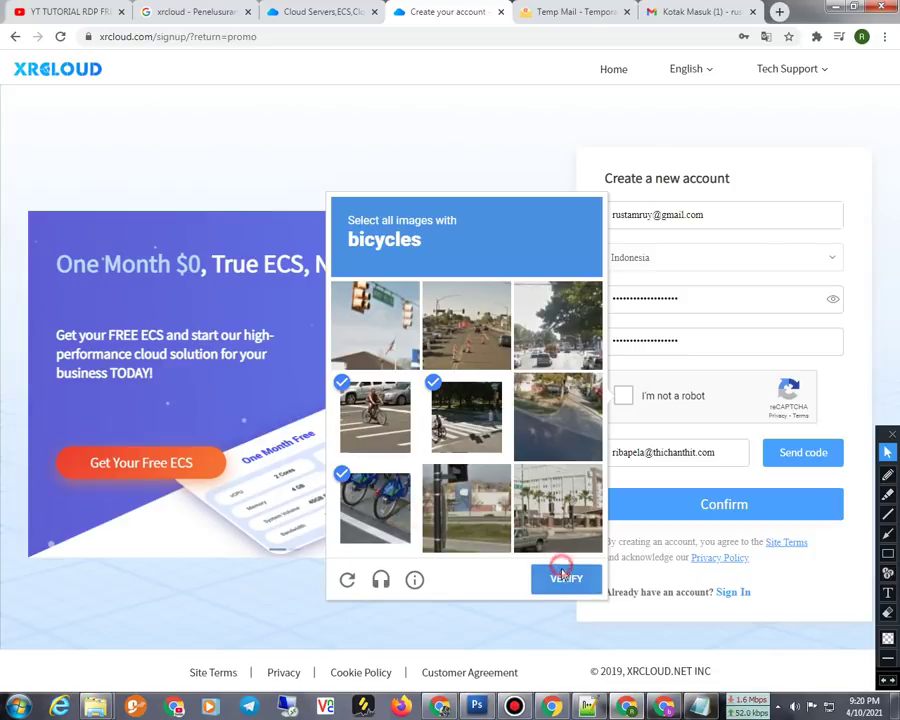
- Clear the email verification code field and request a new code by email
triple_click(727, 452)
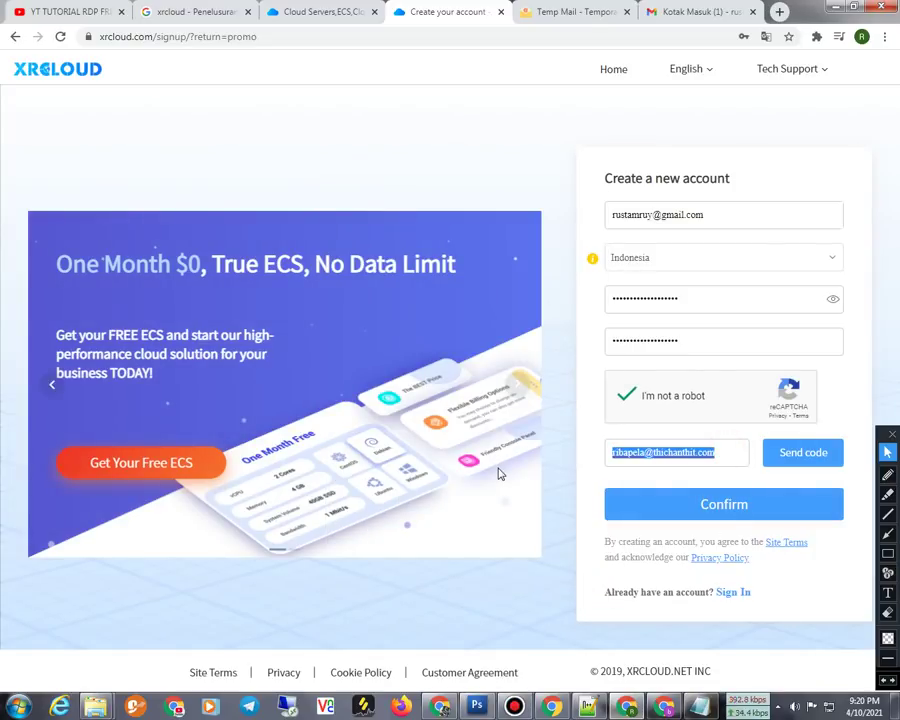
key(BackSpace)
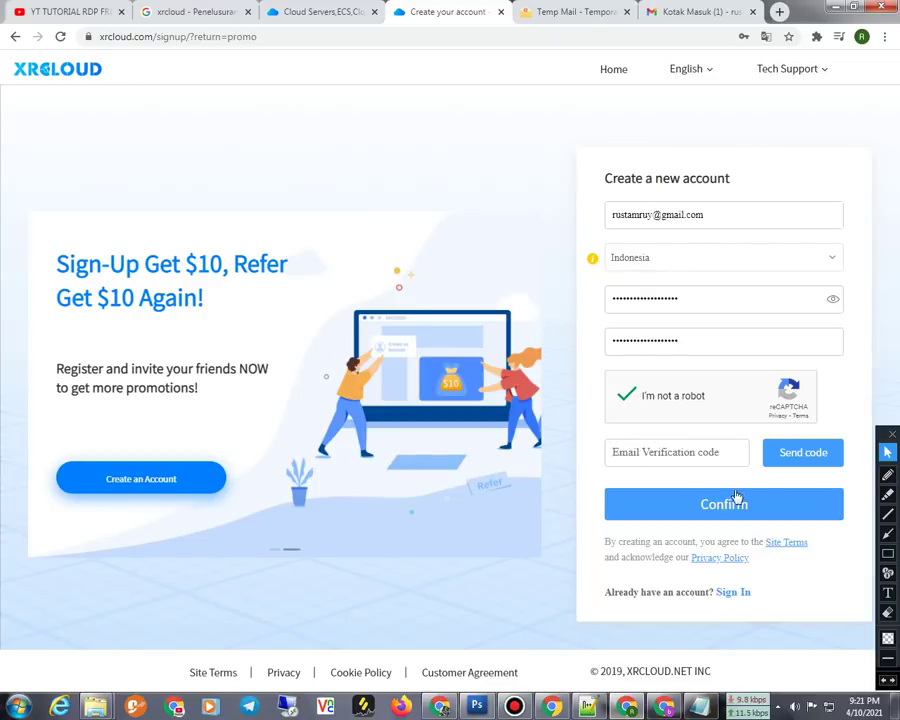
click(786, 466)
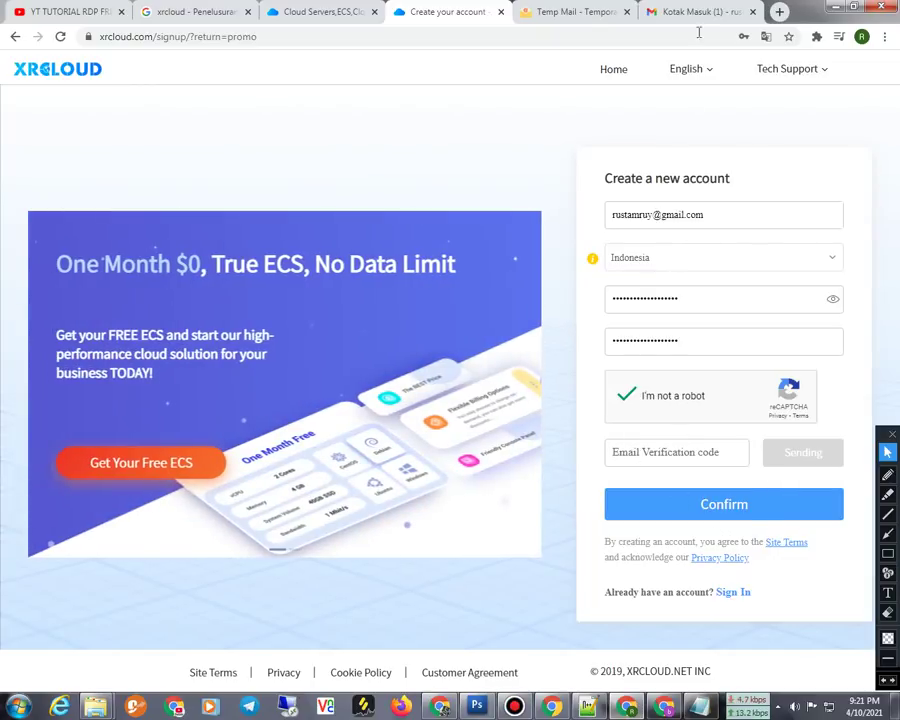
- Open the new XRCLOUD message in the Gmail inbox and copy its verification code
click(700, 12)
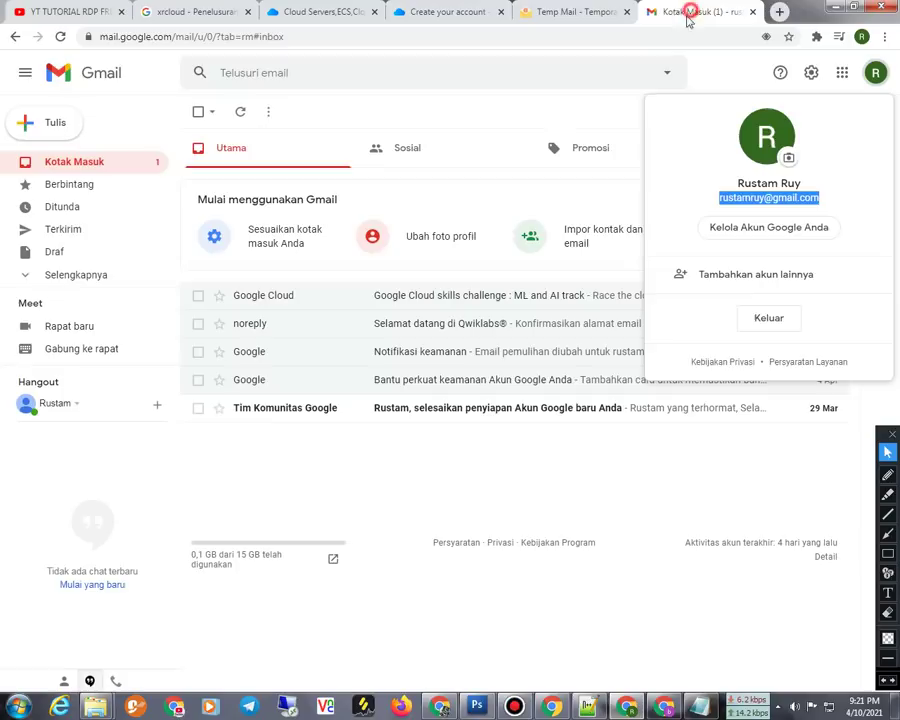
click(86, 170)
click(265, 296)
double_click(329, 307)
right_click(330, 307)
click(354, 318)
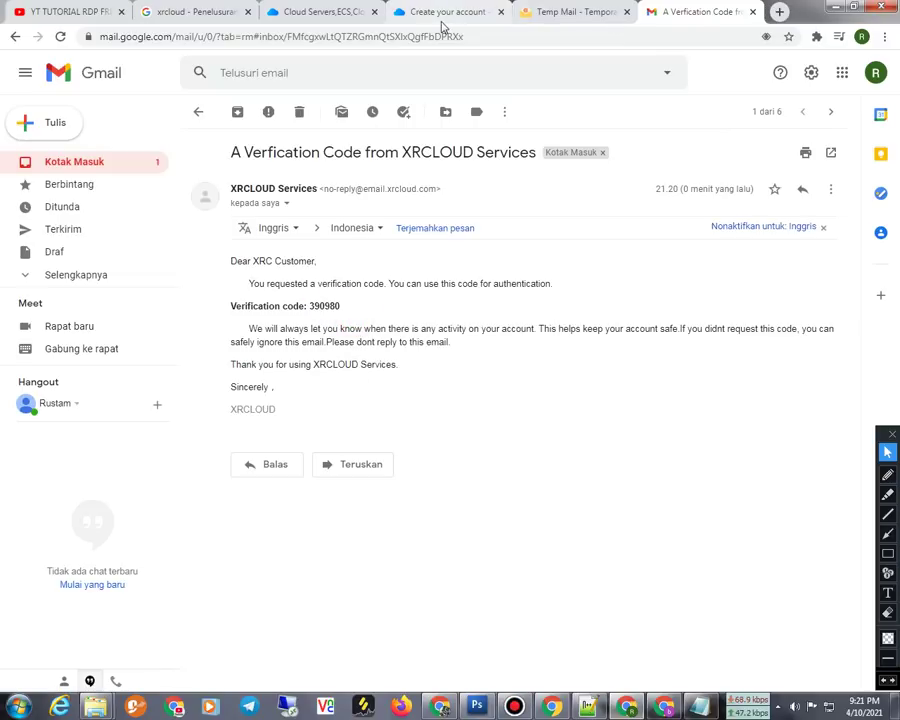
- Paste the copied verification code into the sign-up form and submit the registration
click(540, 12)
click(462, 12)
click(679, 454)
right_click(692, 458)
click(715, 539)
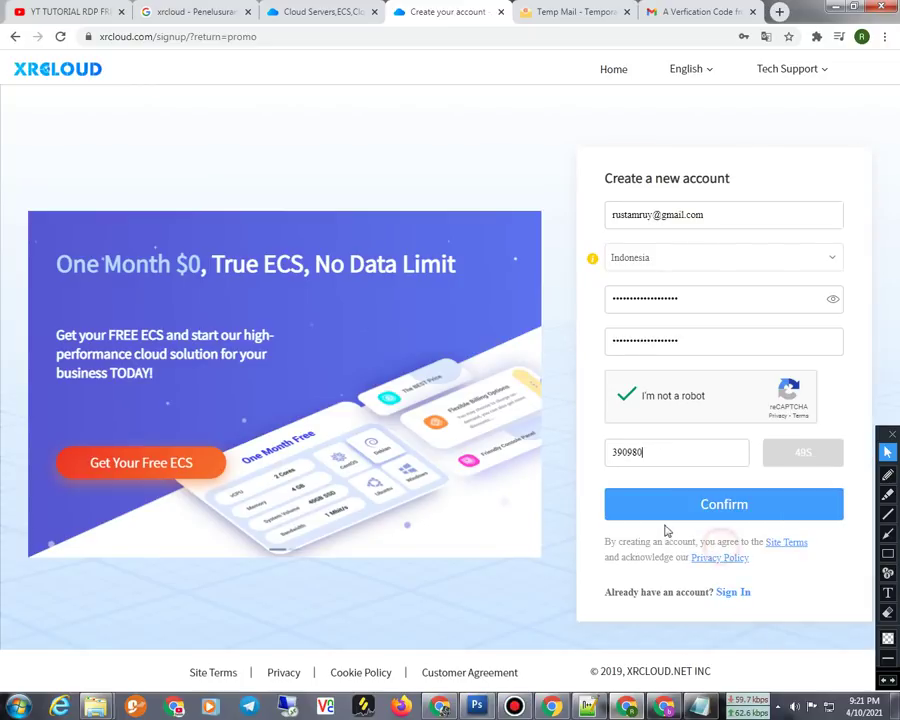
click(657, 510)
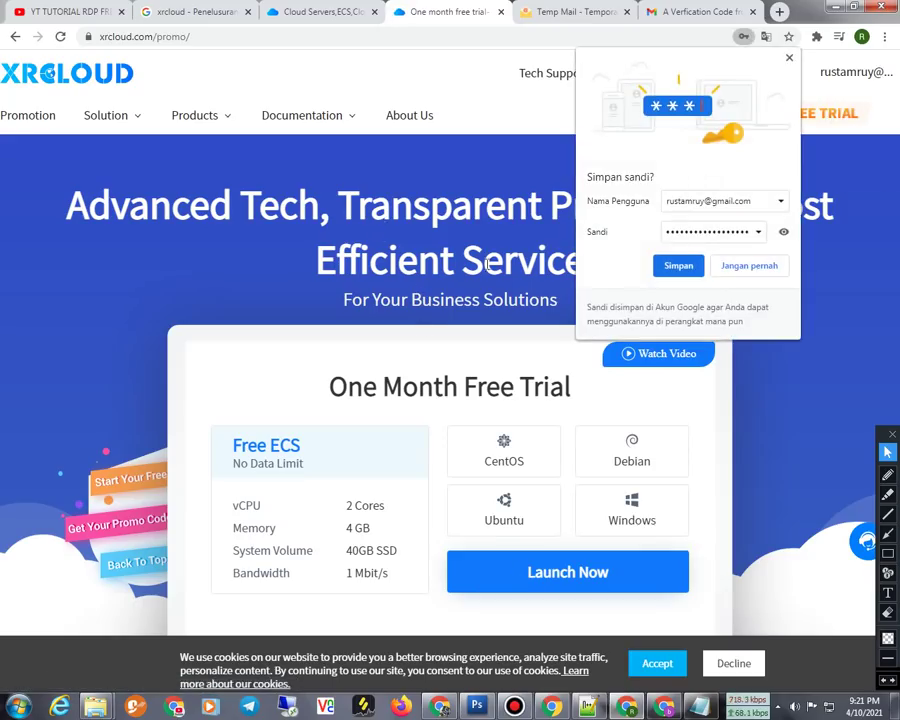
- Save the account login in the browser and launch the one-month free trial server
click(680, 267)
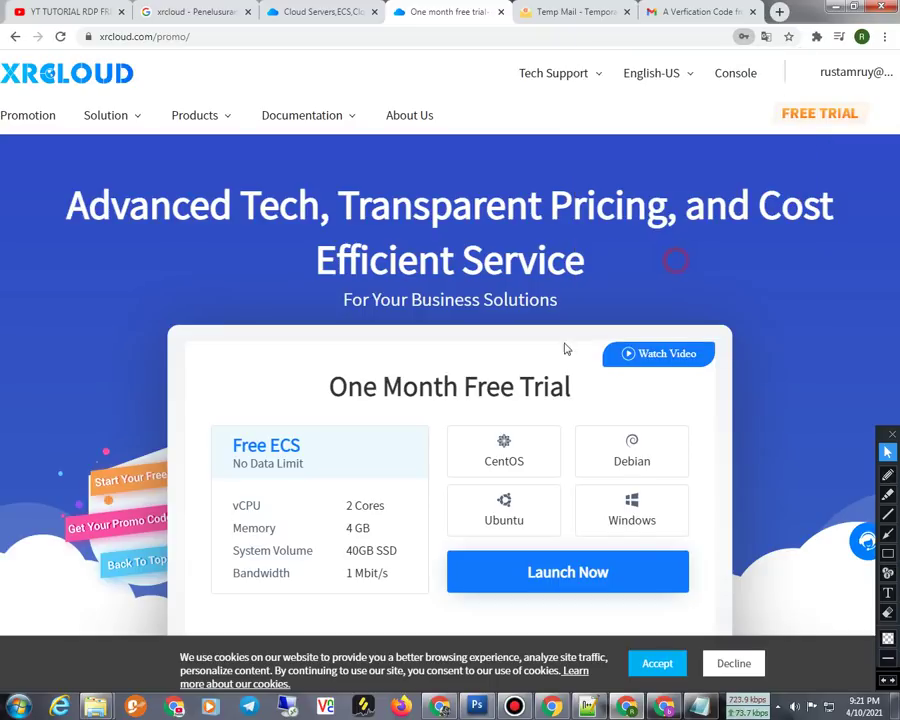
click(547, 581)
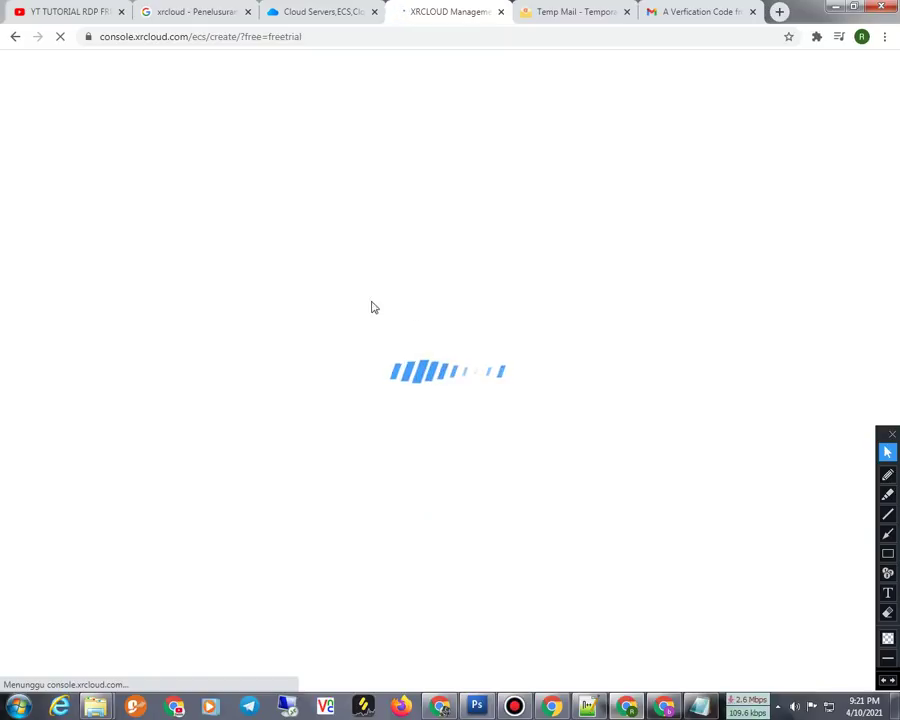
- Set the instance configuration filter to 2 cores of CPU and 4 GB of memory
mouse_move(430, 5)
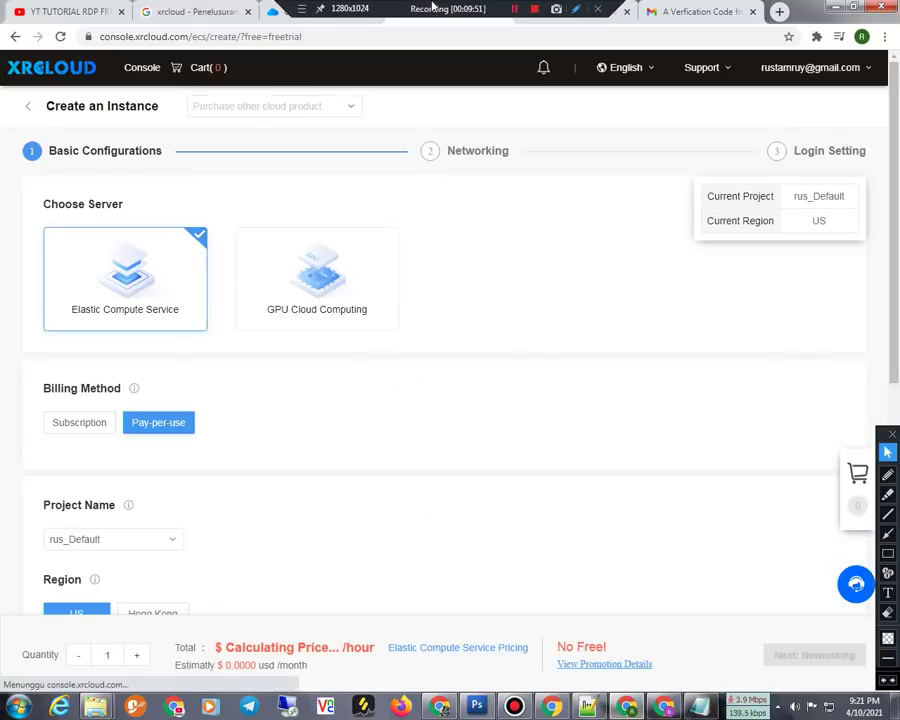
click(12, 332)
scroll(20, 364, down, 1)
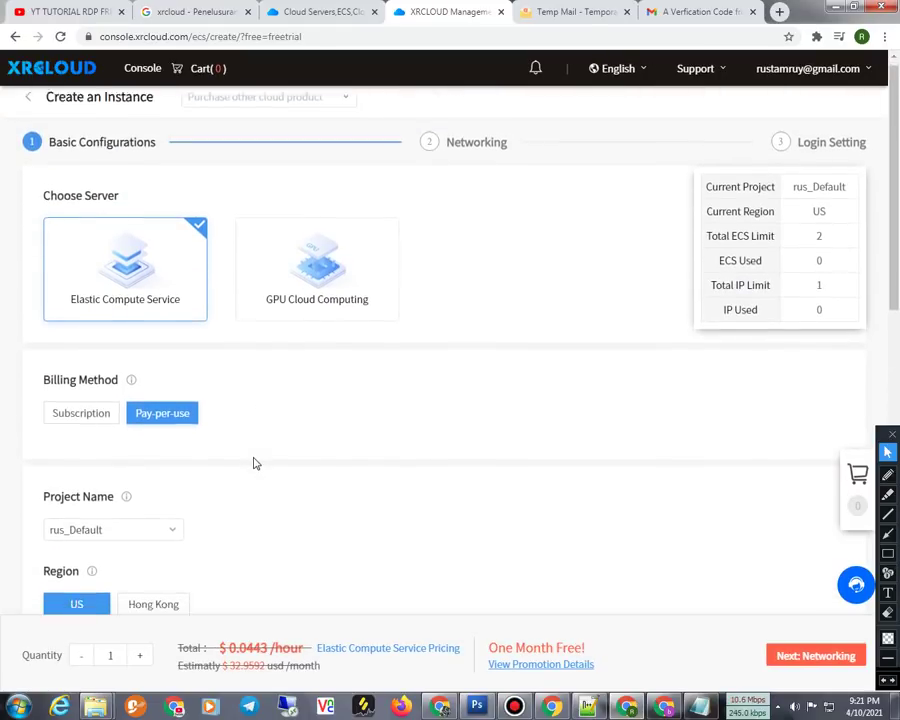
scroll(254, 460, down, 3)
scroll(254, 462, up, 3)
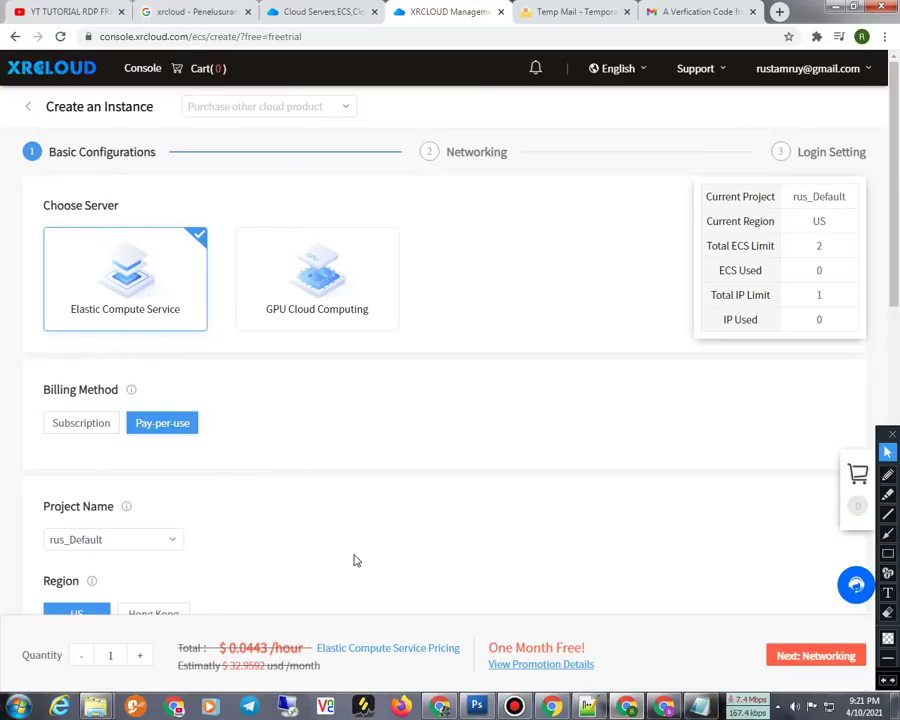
scroll(340, 540, down, 3)
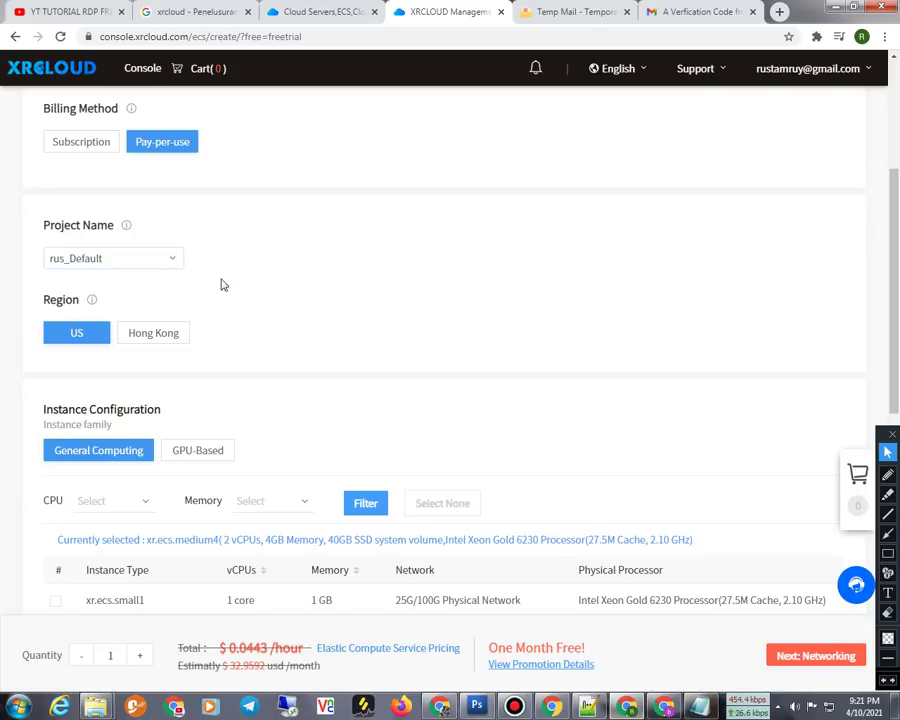
scroll(222, 290, down, 2)
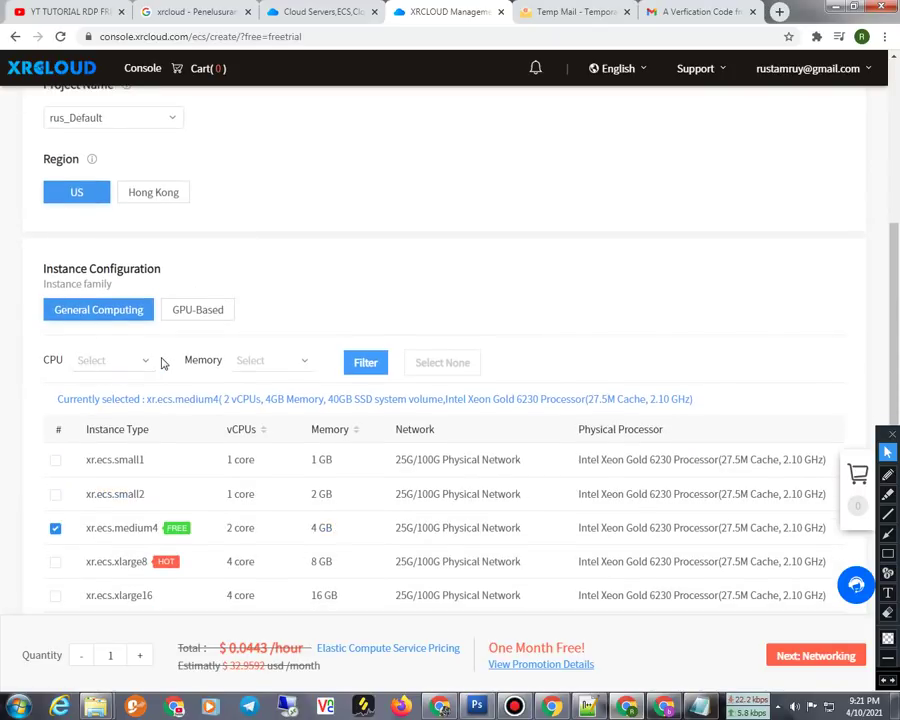
scroll(170, 349, down, 1)
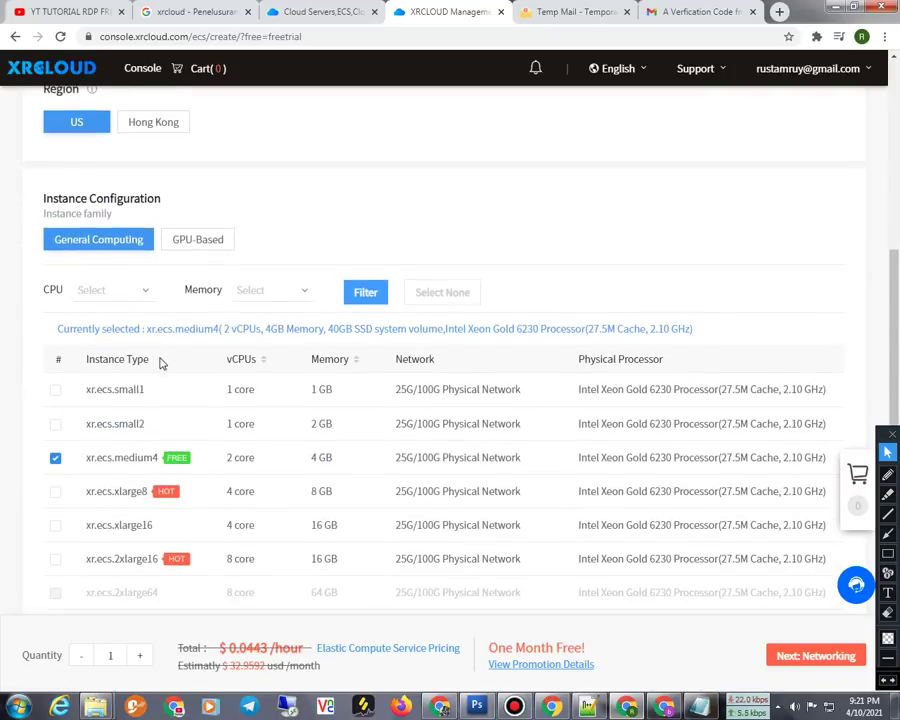
click(126, 293)
click(98, 343)
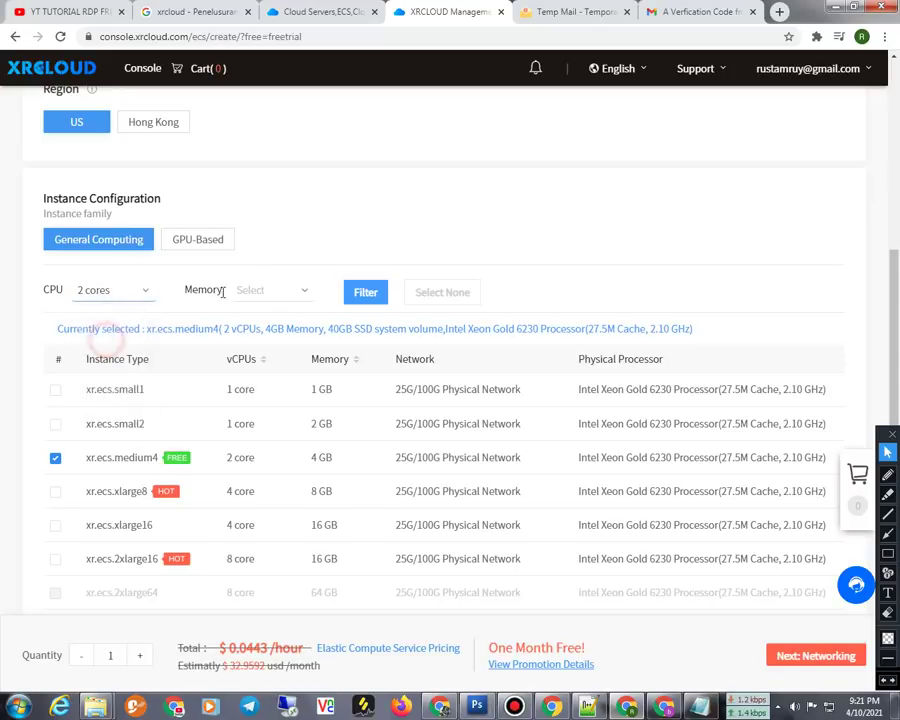
click(269, 288)
click(266, 346)
scroll(230, 397, down, 2)
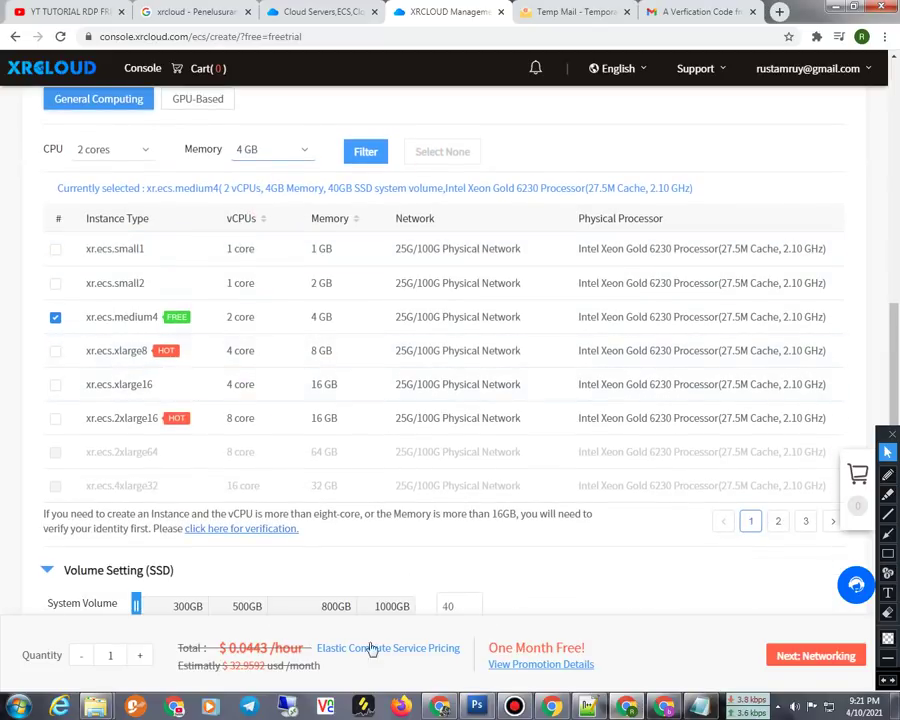
- Choose the windows2019-datacenter public image for the instance and continue to the networking settings
click(815, 656)
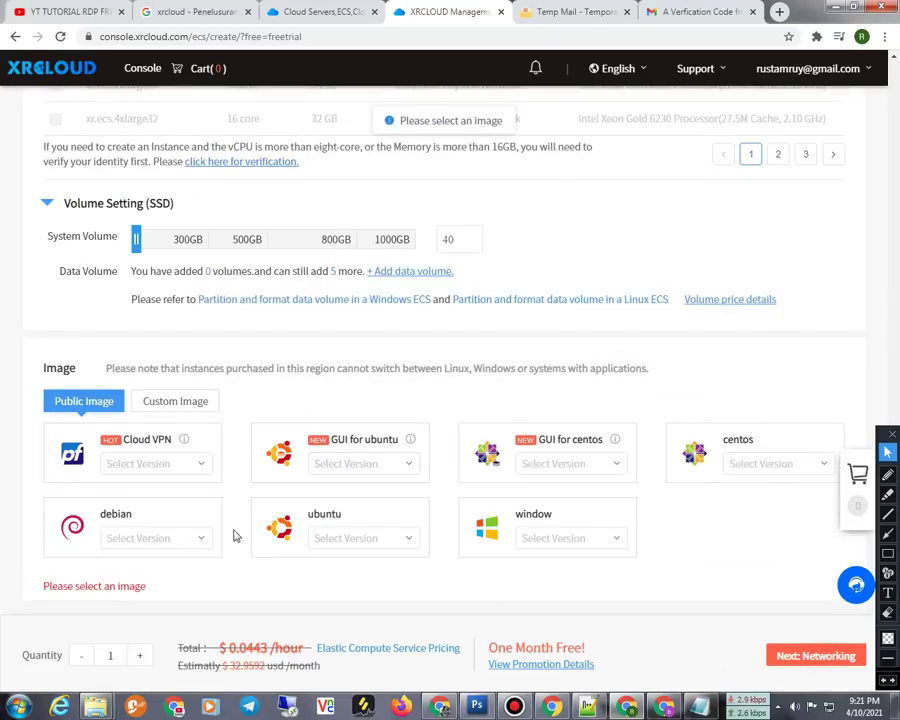
click(526, 536)
click(528, 538)
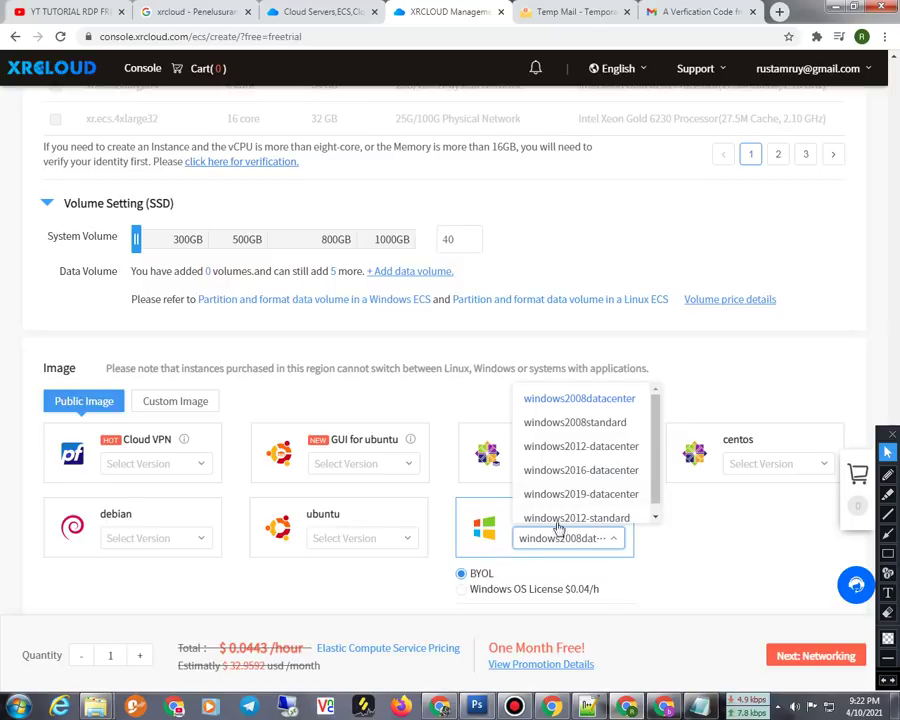
scroll(569, 512, down, 1)
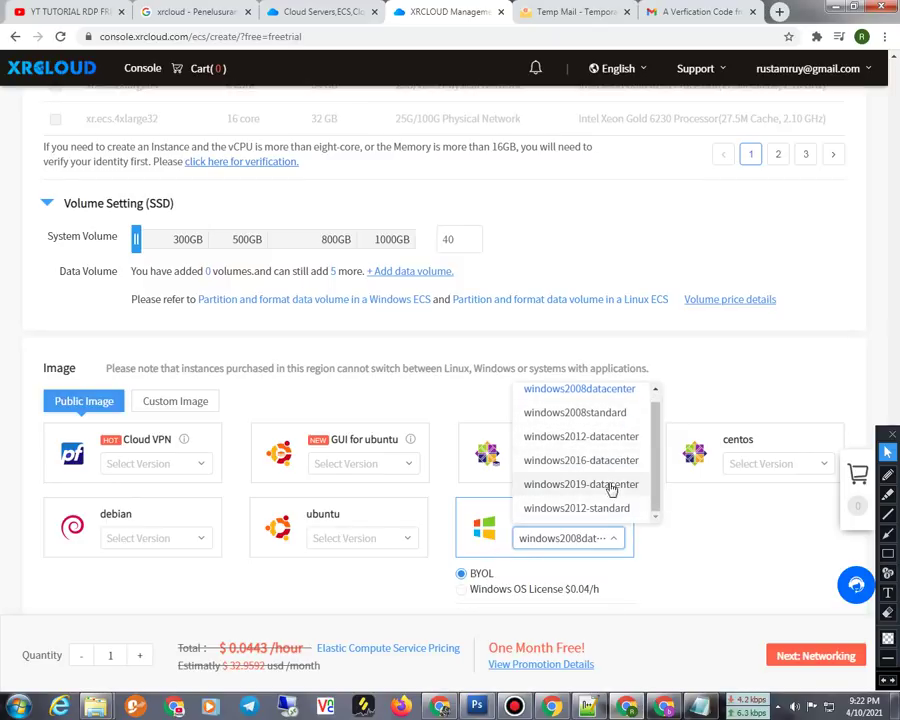
click(604, 488)
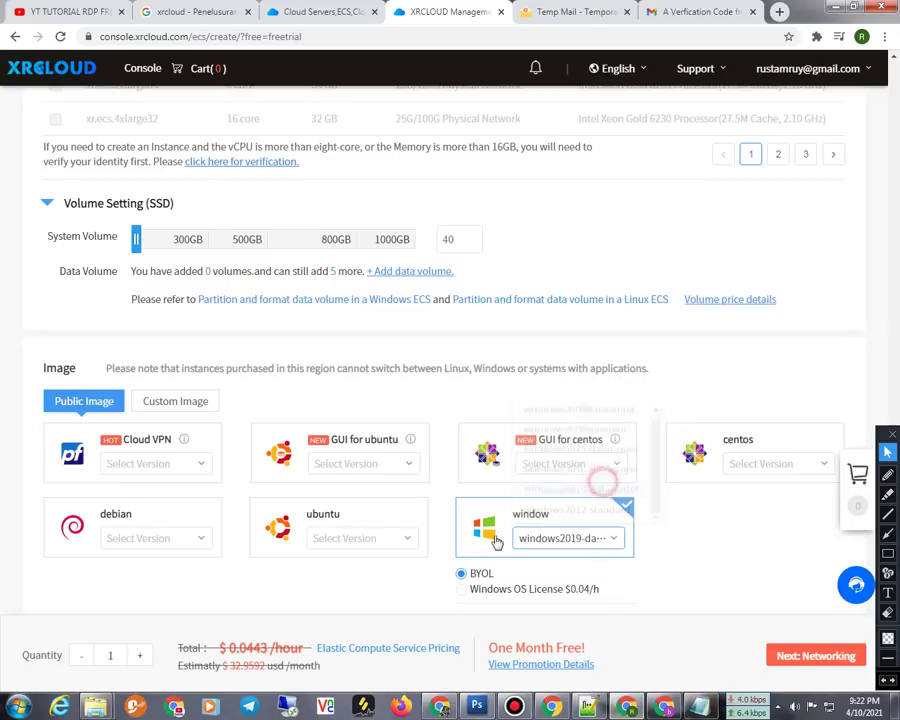
scroll(655, 599, down, 1)
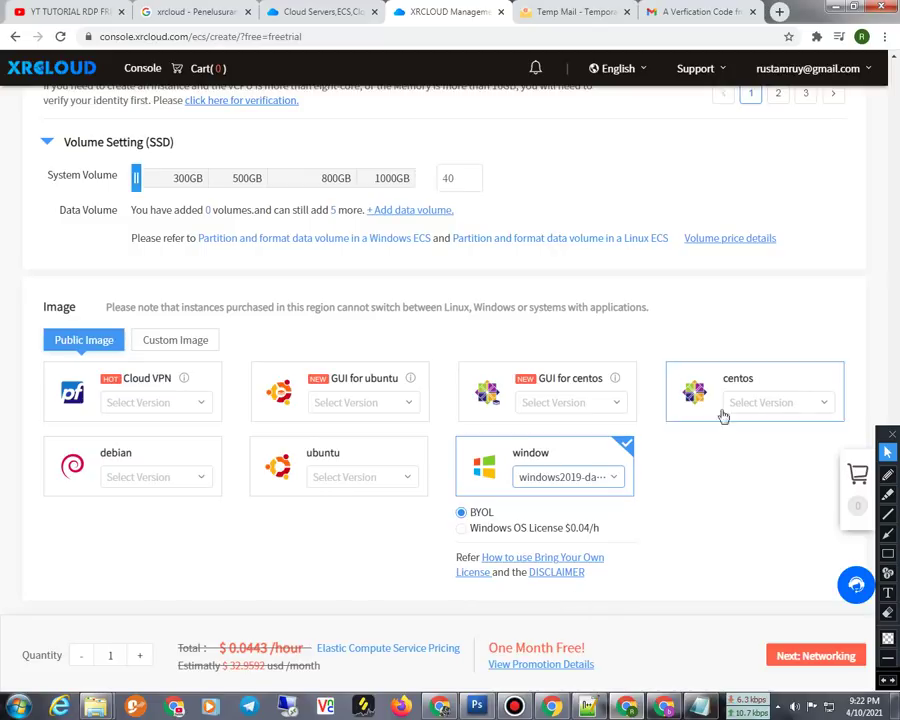
scroll(275, 383, up, 3)
scroll(275, 383, up, 1)
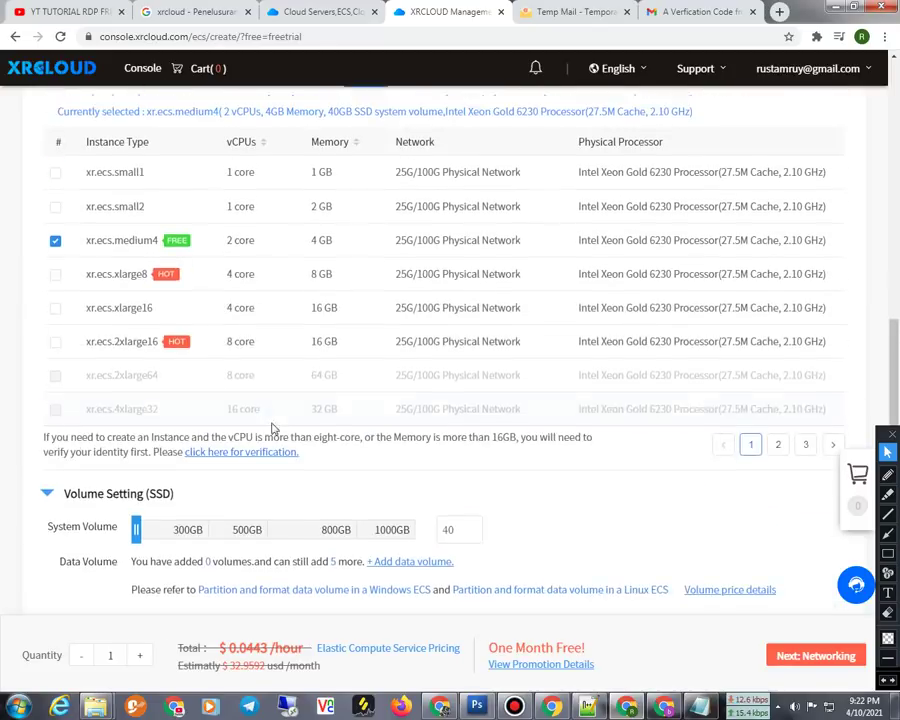
scroll(271, 416, down, 3)
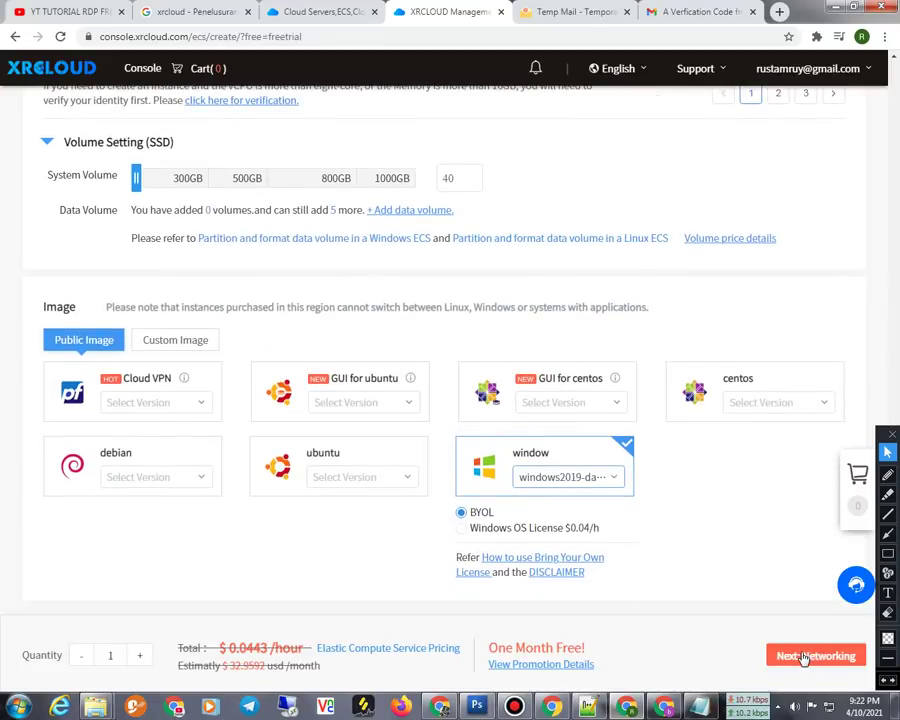
click(803, 657)
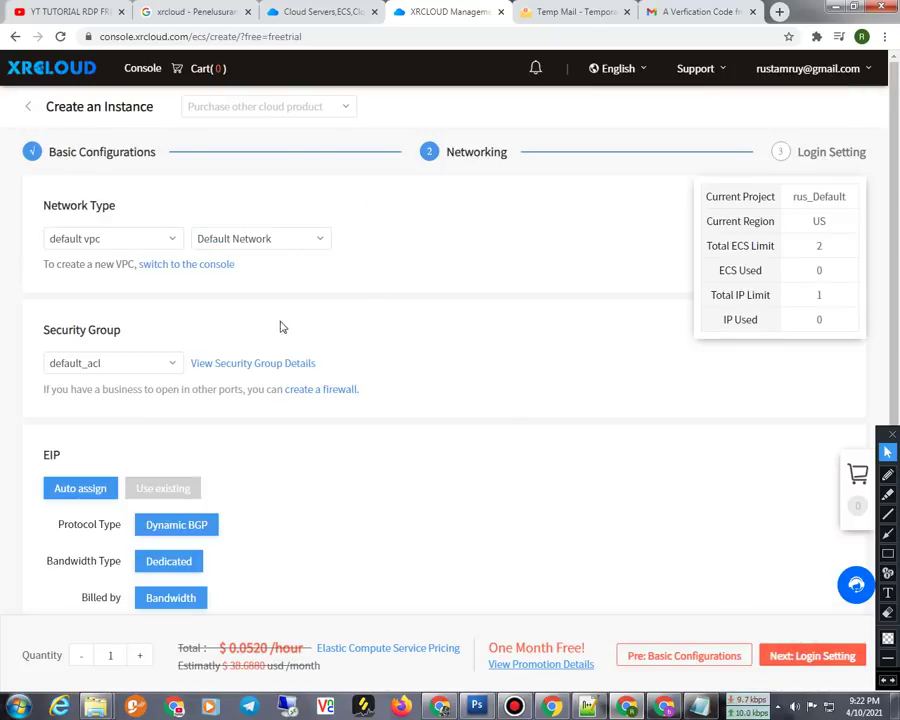
- Check the network and security group options, keep default vpc, Default Network and default_acl, and continue to the login settings
click(161, 239)
click(161, 239)
click(252, 245)
click(484, 361)
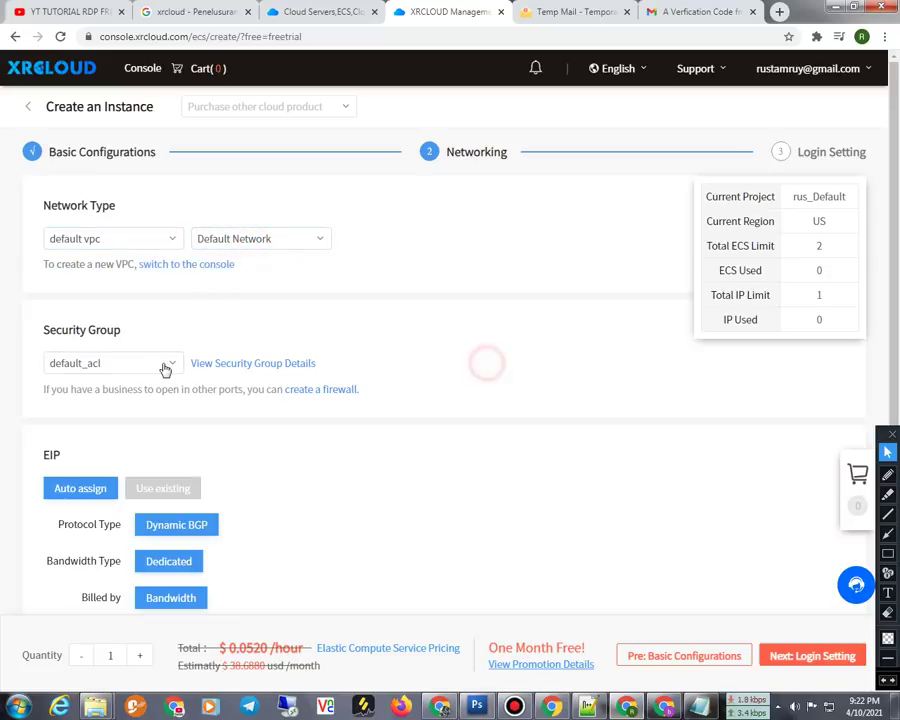
click(173, 362)
click(175, 364)
scroll(408, 409, down, 2)
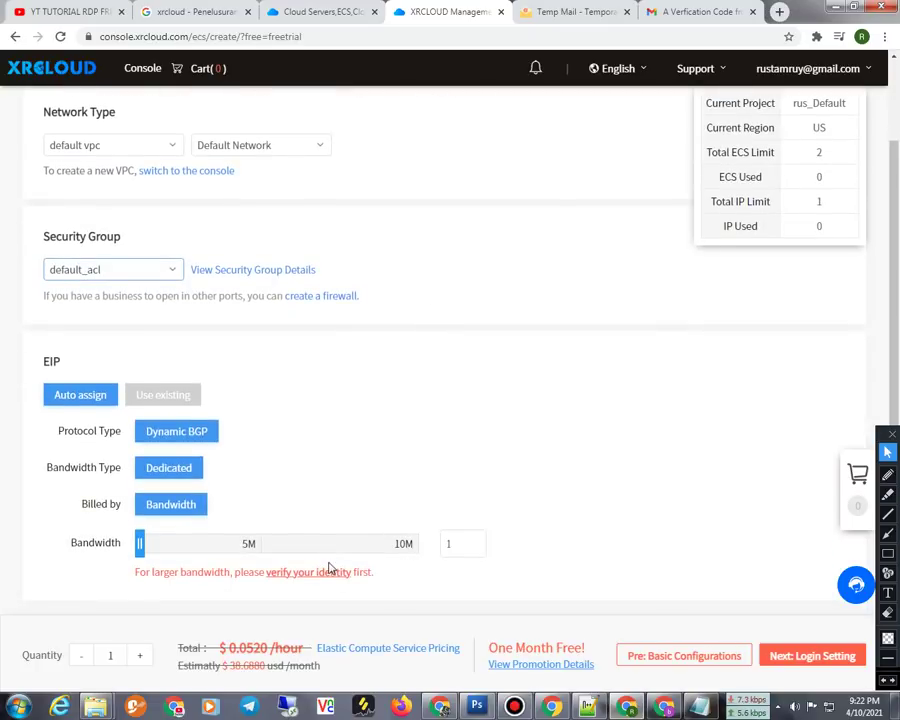
click(812, 656)
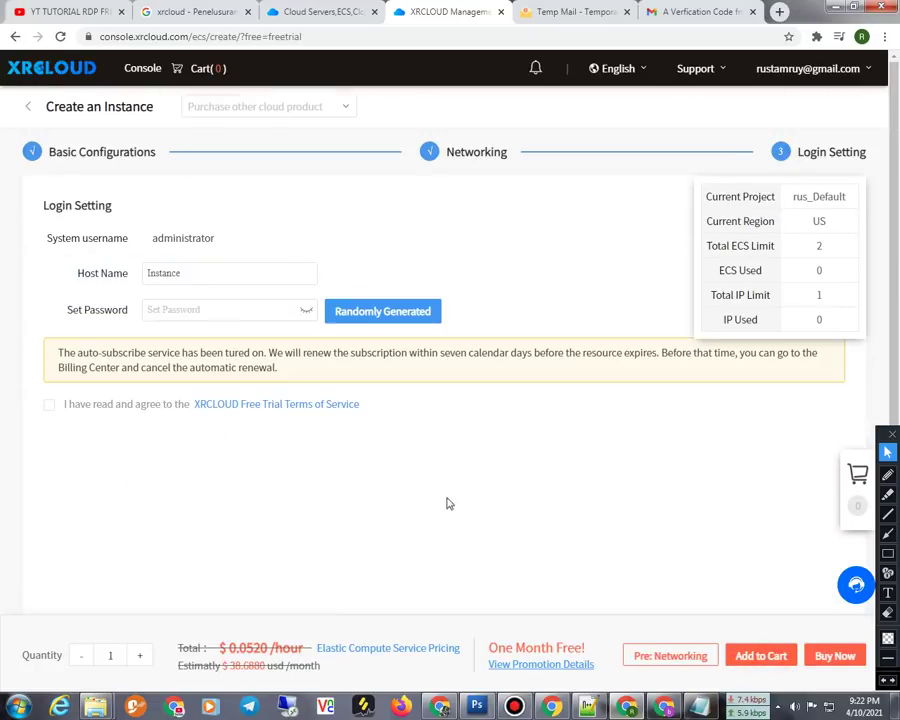
- Replace the default host name with a custom one and paste the clipboard content into the instance password field
drag(204, 276, 110, 280)
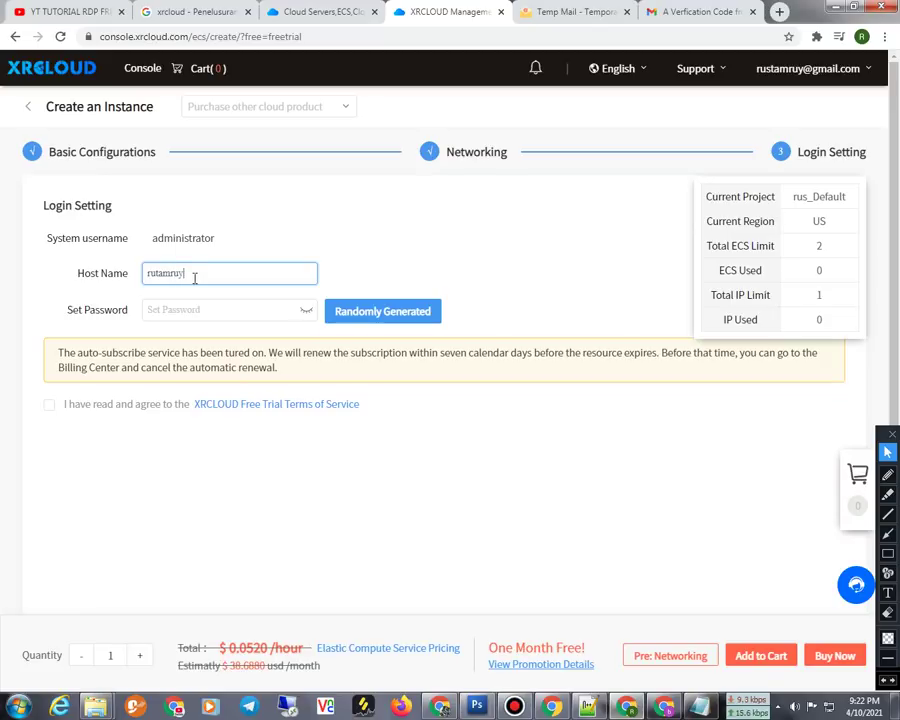
click(222, 312)
click(307, 311)
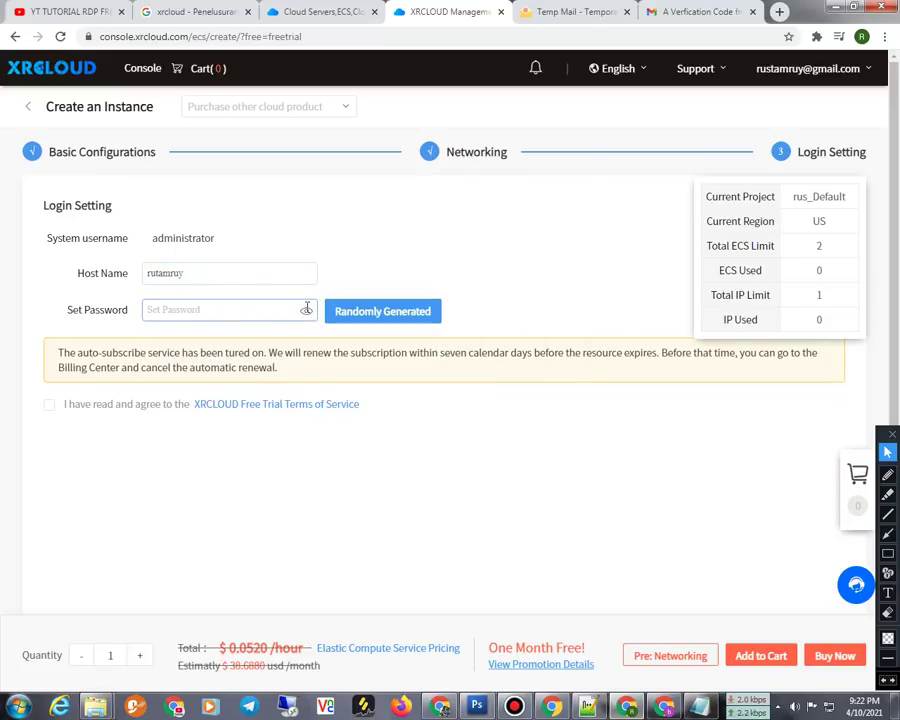
right_click(231, 311)
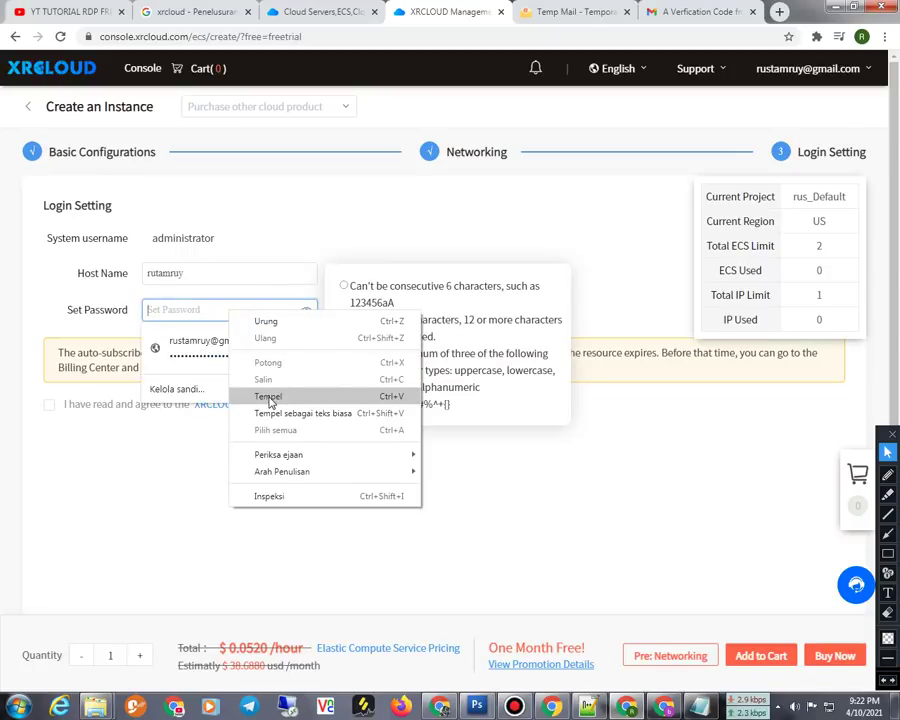
click(268, 397)
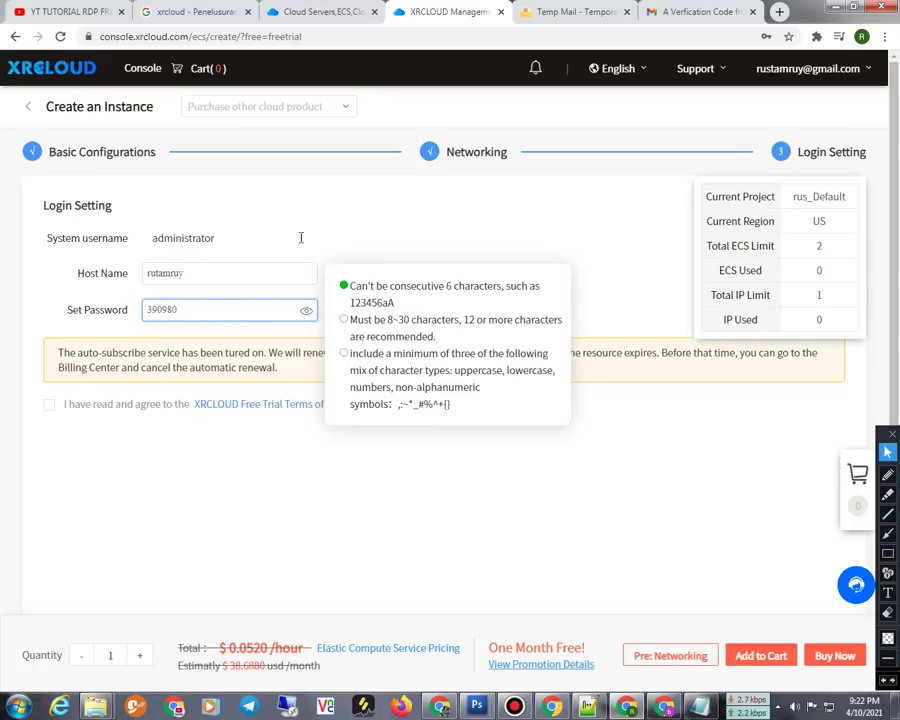
click(690, 11)
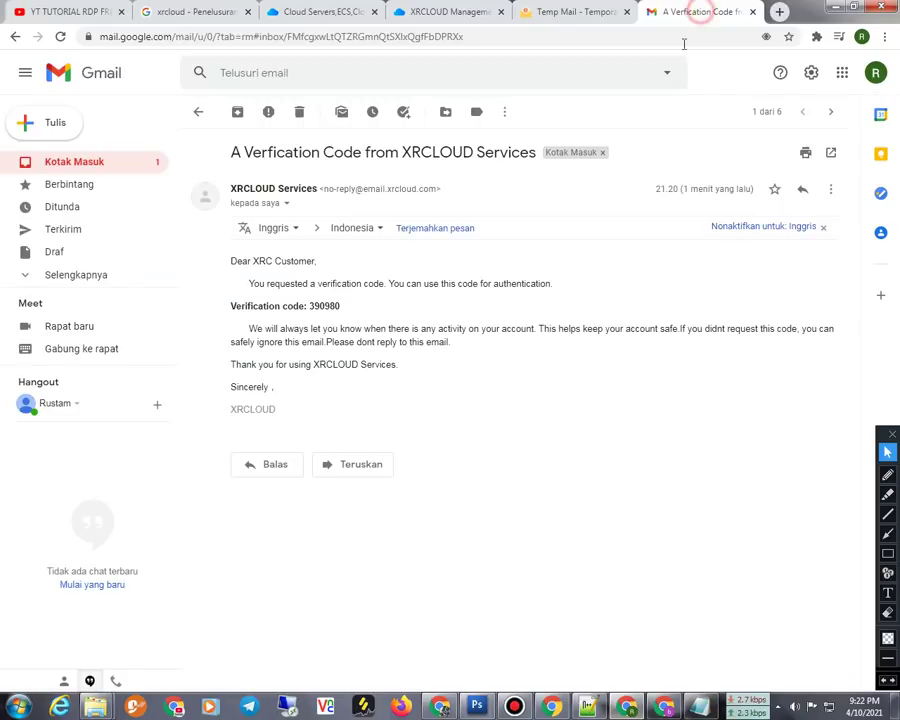
click(875, 73)
drag(818, 194, 720, 202)
key(Escape)
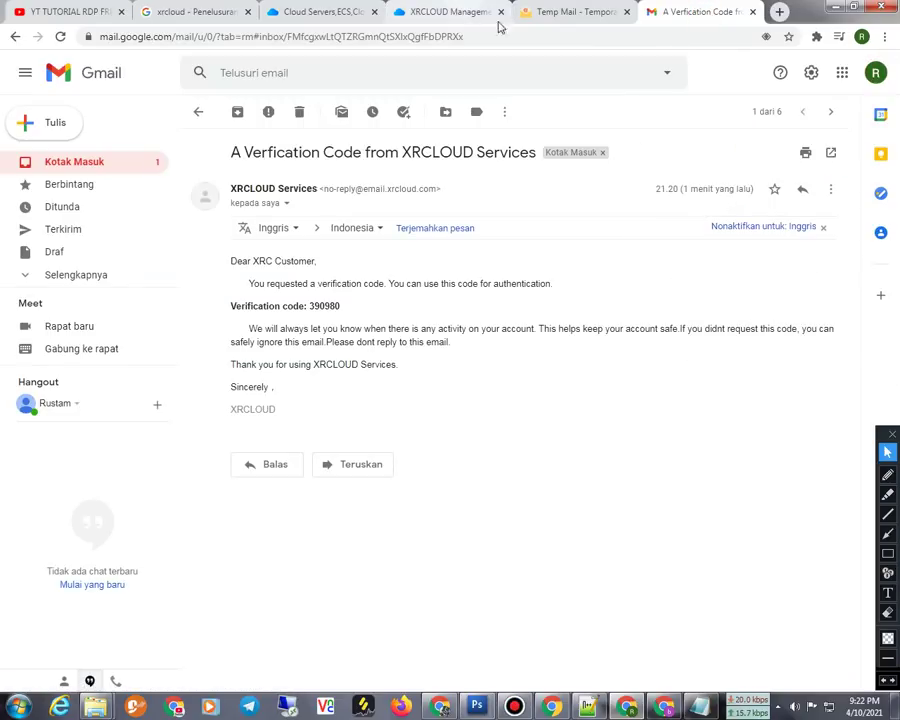
click(441, 12)
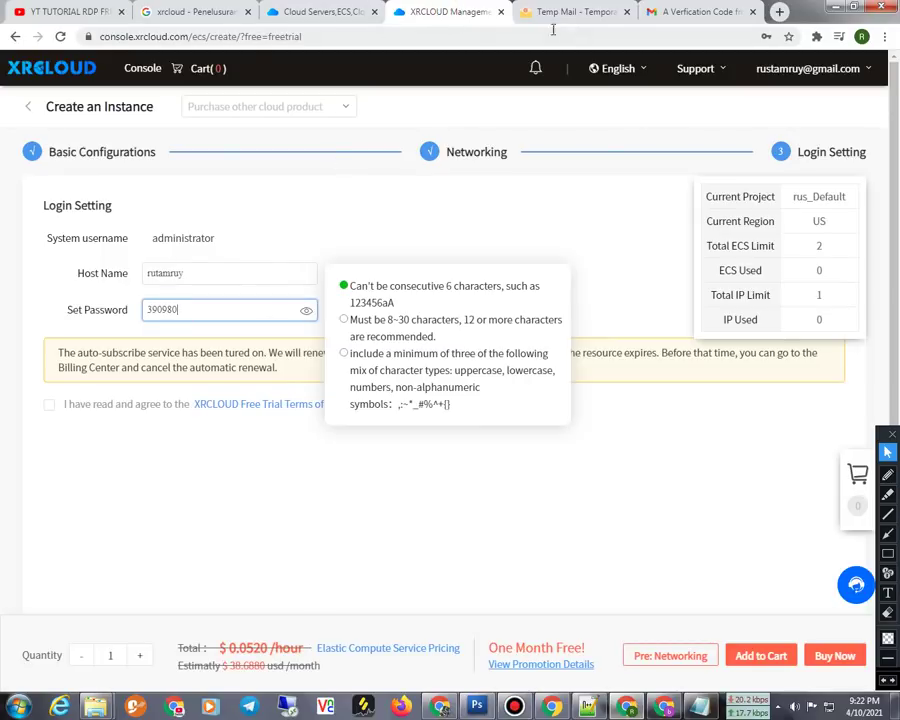
click(227, 13)
click(300, 13)
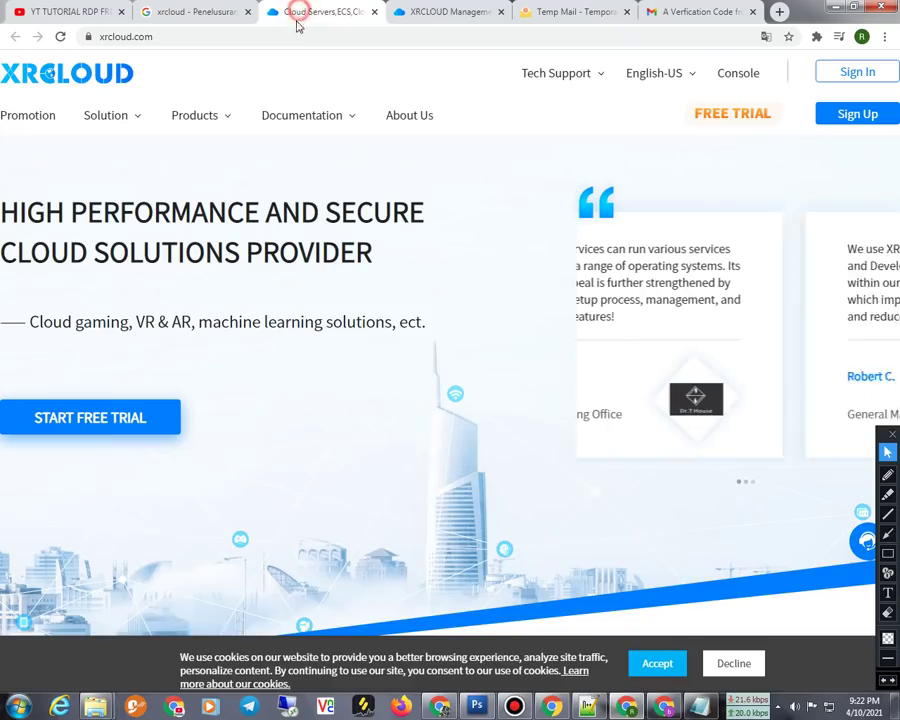
click(447, 10)
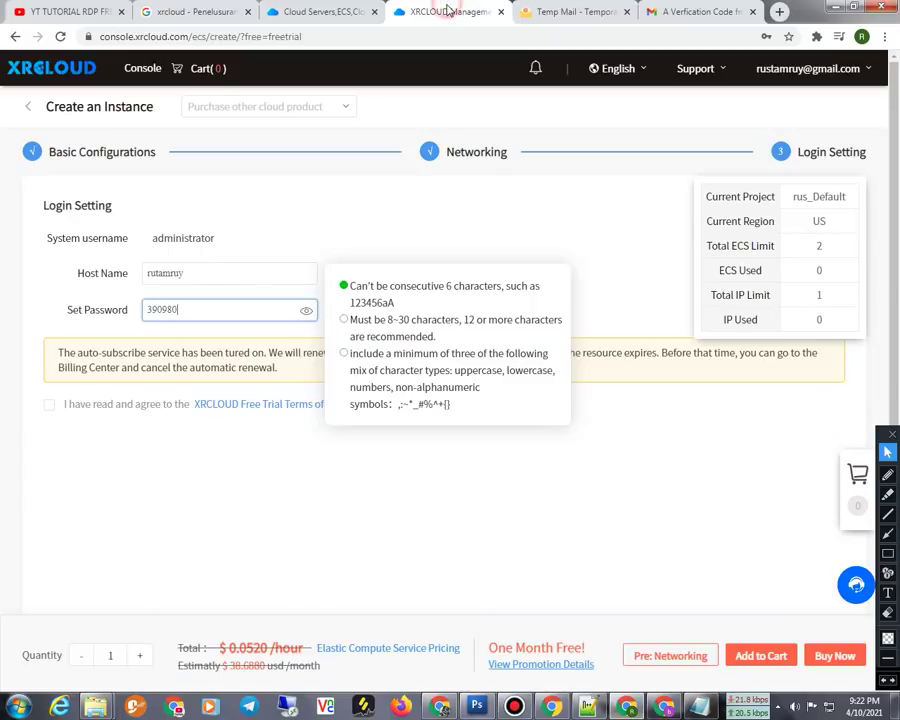
click(174, 520)
click(110, 300)
double_click(150, 311)
key(End)
click(170, 537)
- Switch to Gmail and copy the account's e-mail address from the account details
click(695, 12)
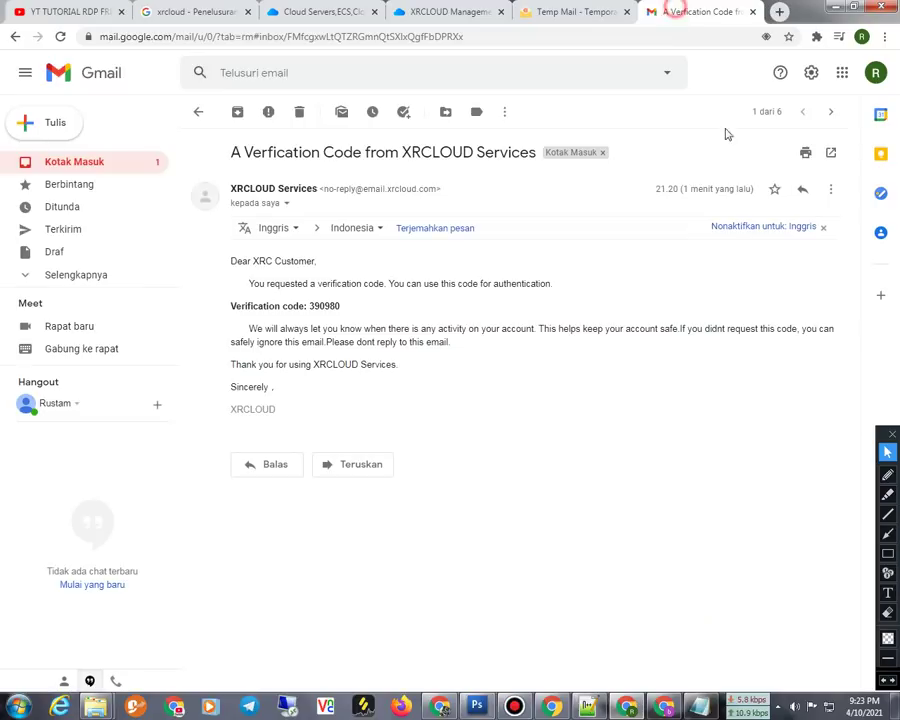
click(875, 72)
double_click(769, 196)
right_click(755, 199)
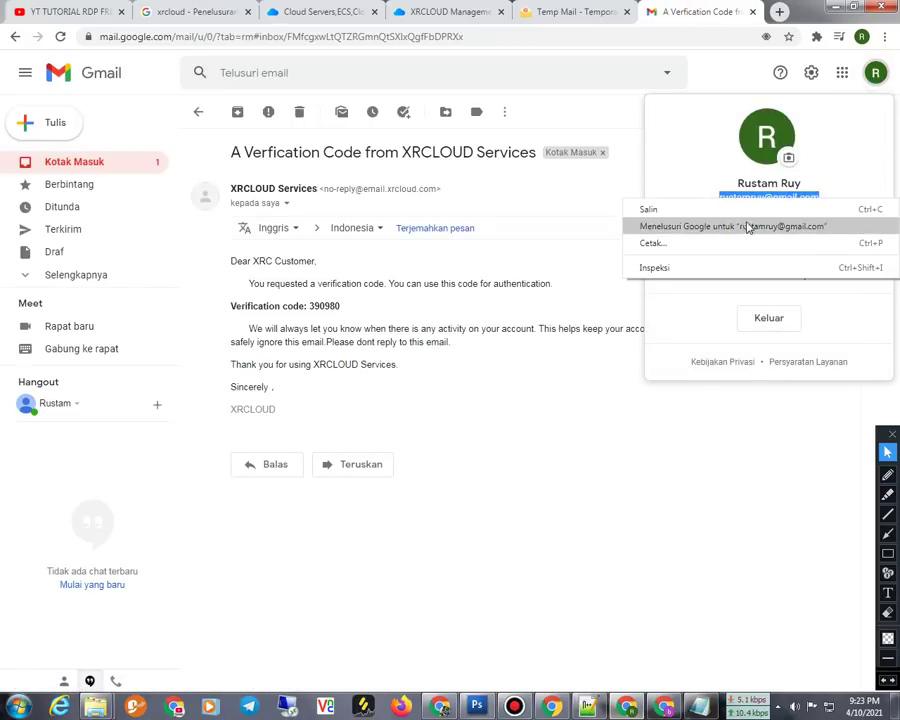
click(733, 212)
- Return to the XRCLOUD instance form and replace the password entry with the copied text
click(315, 12)
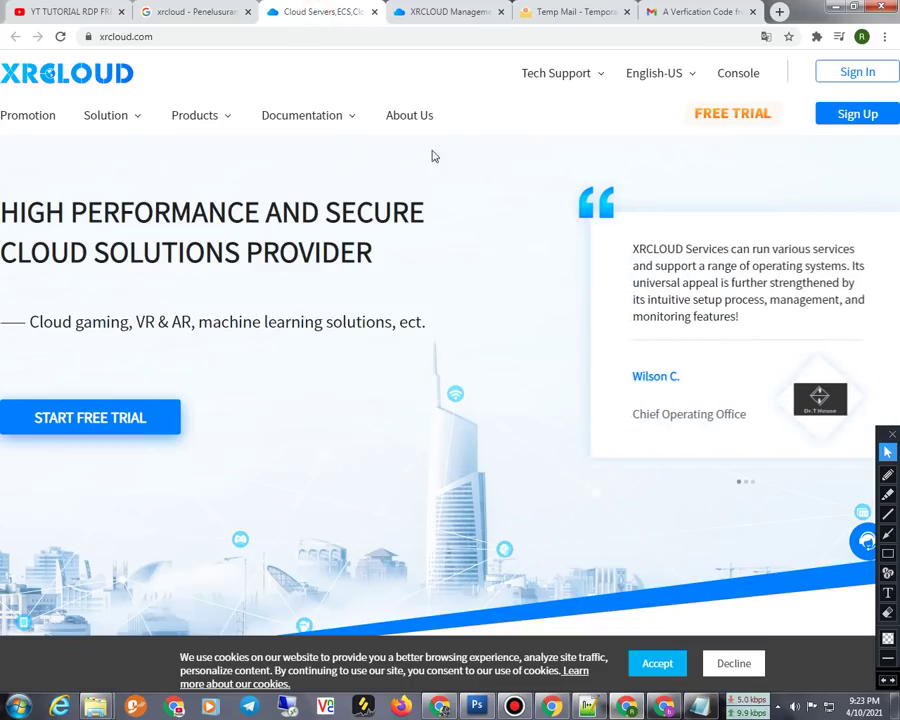
click(462, 11)
drag(187, 313, 112, 312)
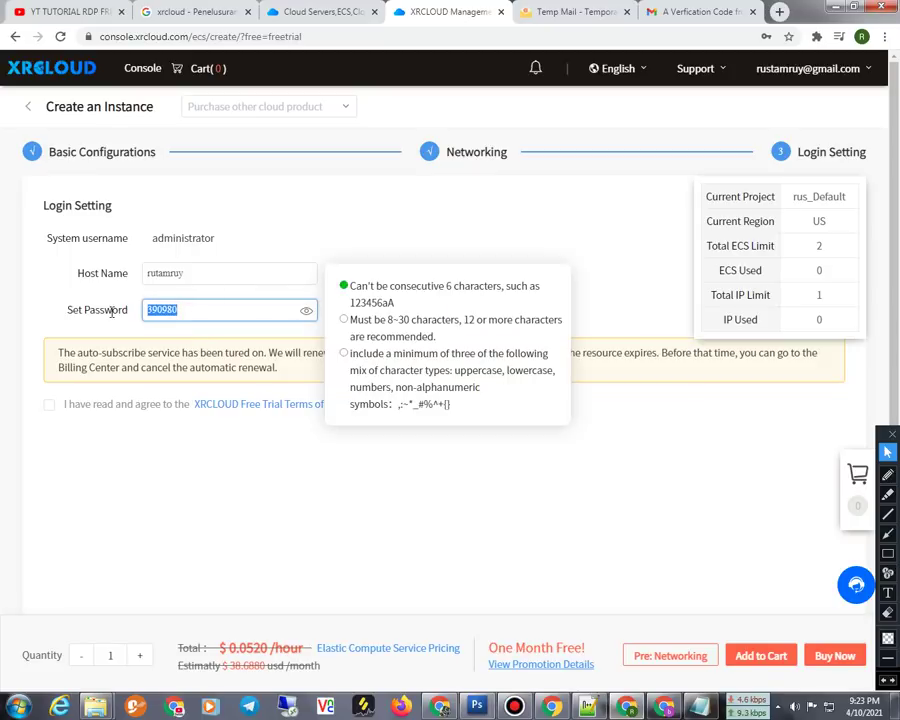
key(ctrl+v)
click(211, 456)
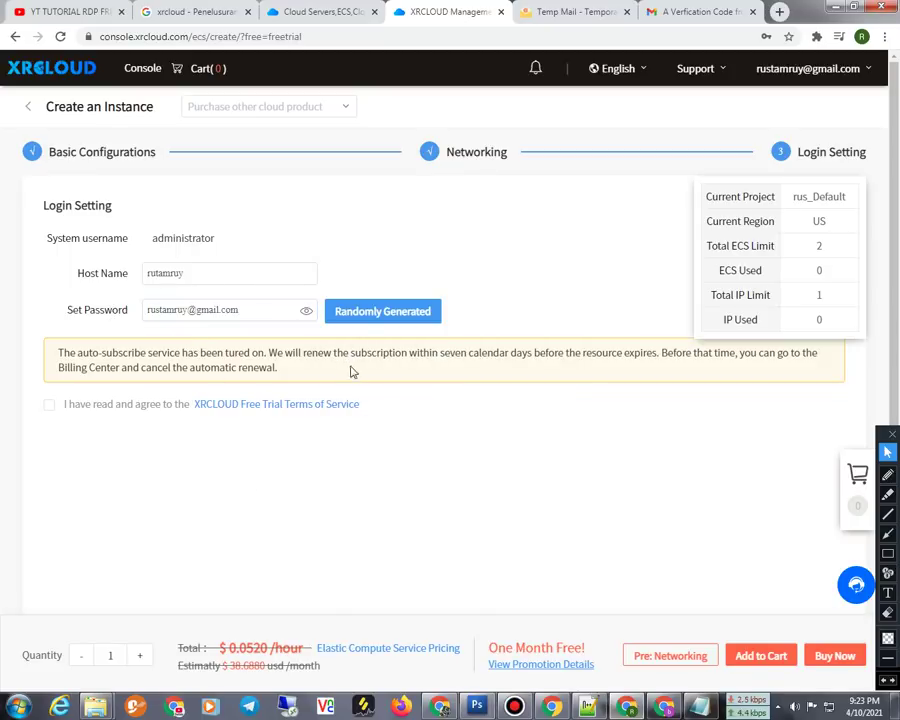
- Agree to the XRCLOUD Free Trial Terms of Service and try to buy the instance
click(50, 408)
scroll(476, 466, down, 2)
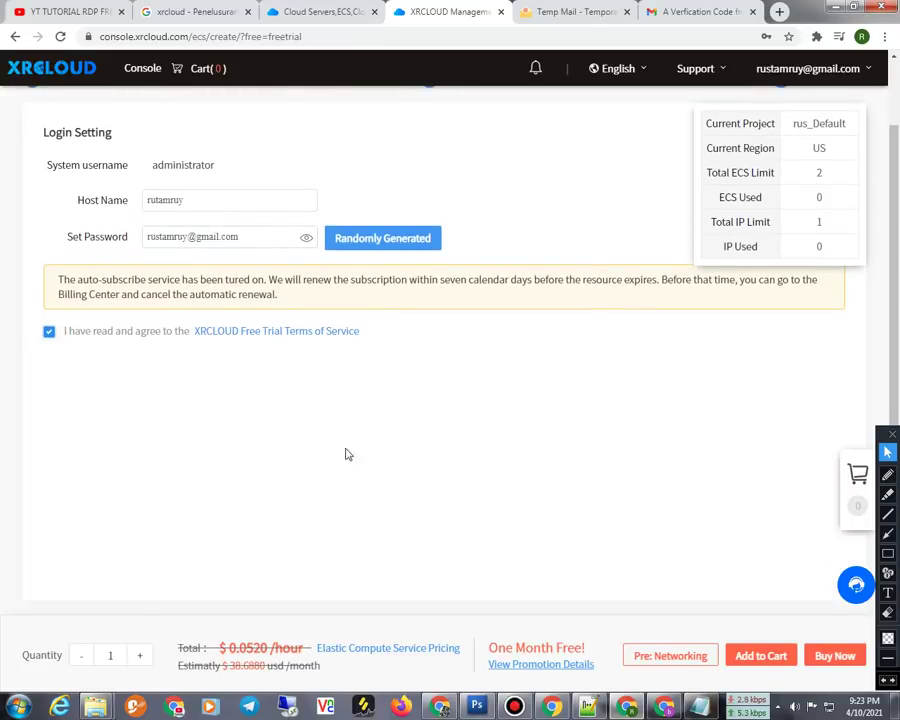
click(824, 660)
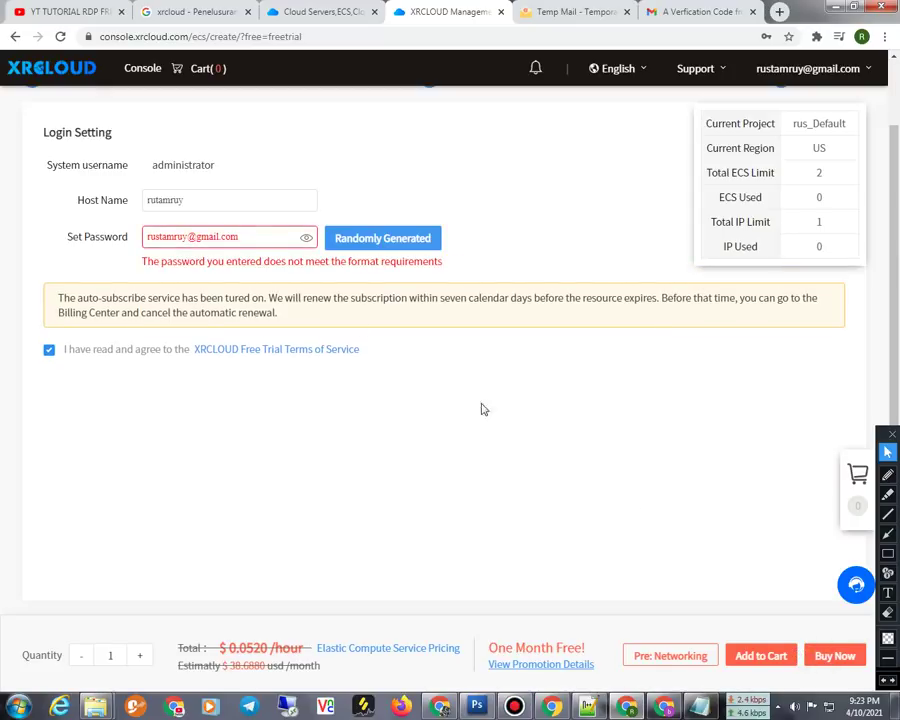
- Replace the invalid instance password with a randomly generated one and copy the password to the clipboard
click(242, 241)
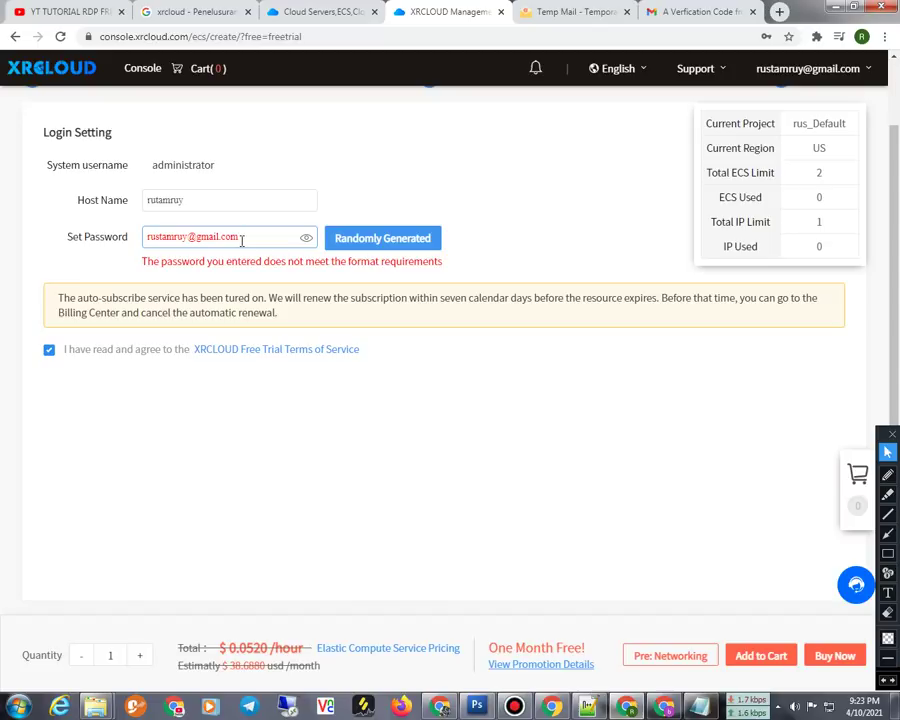
click(355, 239)
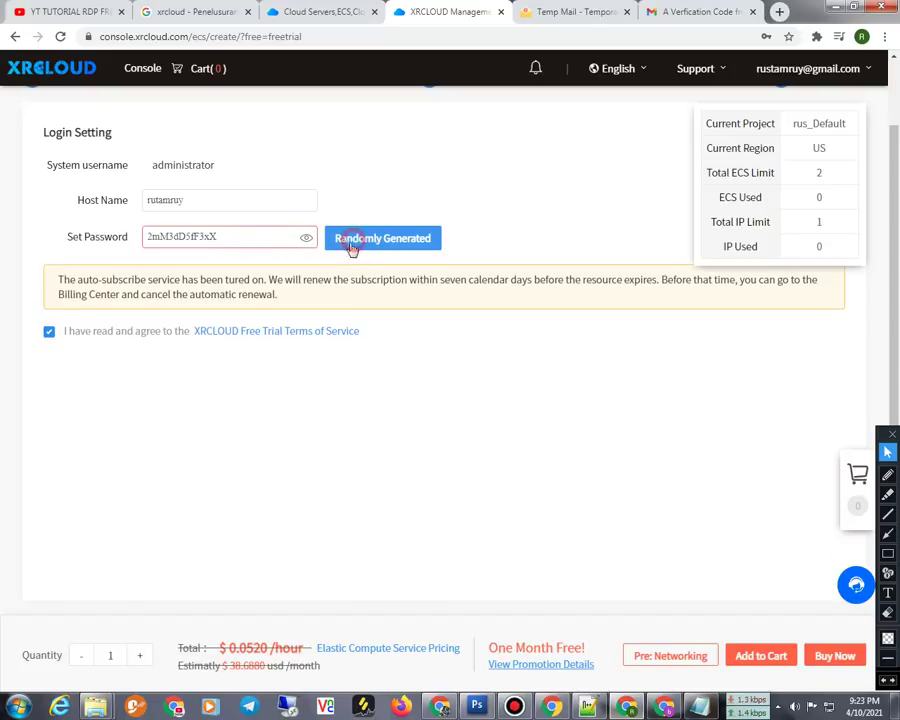
double_click(236, 235)
right_click(182, 241)
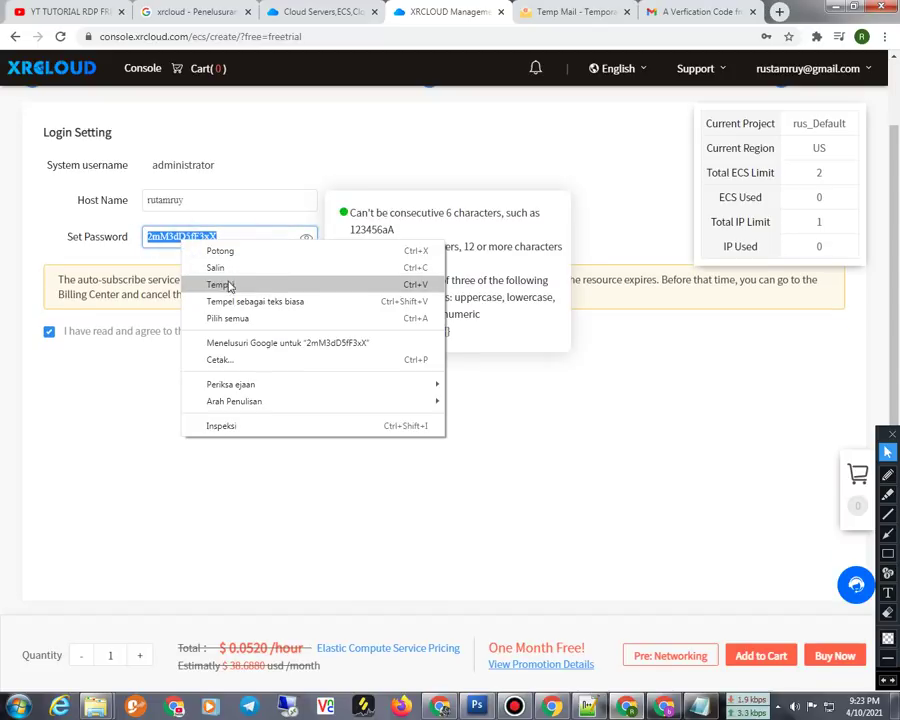
click(221, 267)
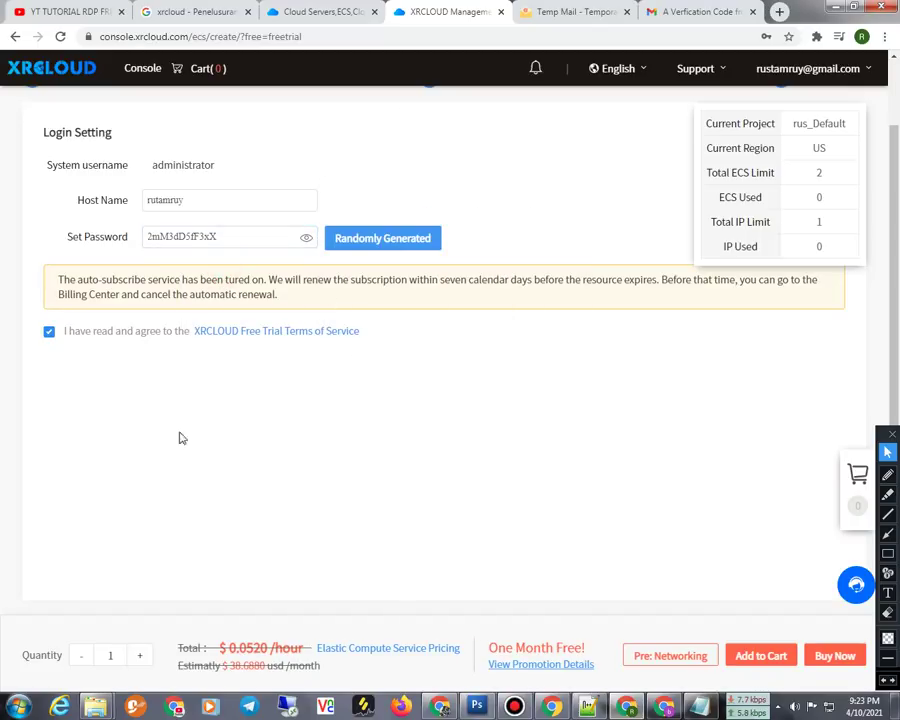
- Open Notepad, paste the copied instance password into the blank document, and reposition the window below the login fields
key(super)
click(42, 318)
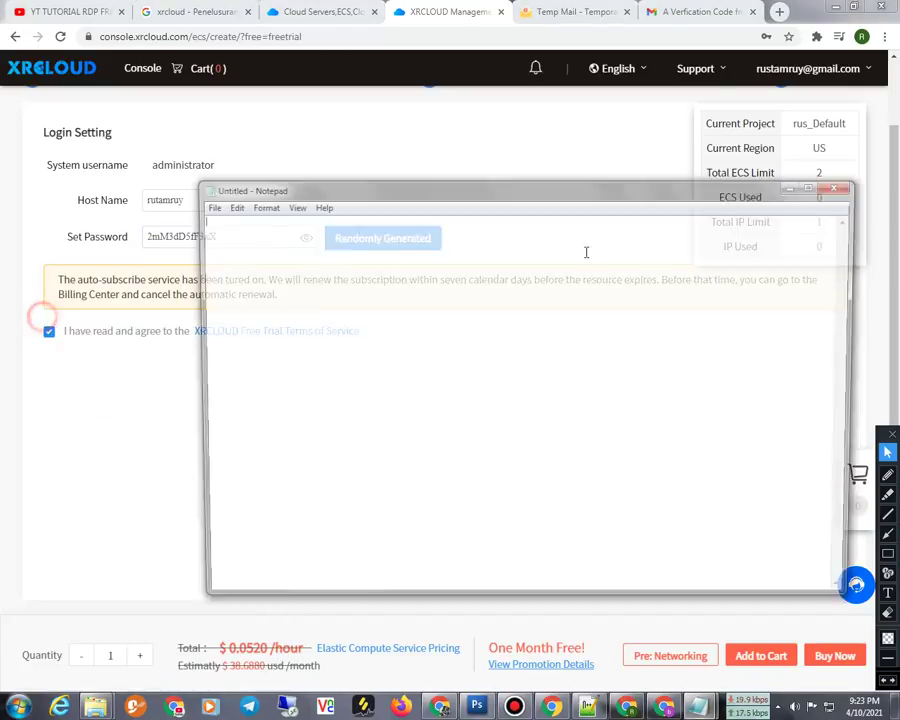
right_click(364, 321)
click(406, 381)
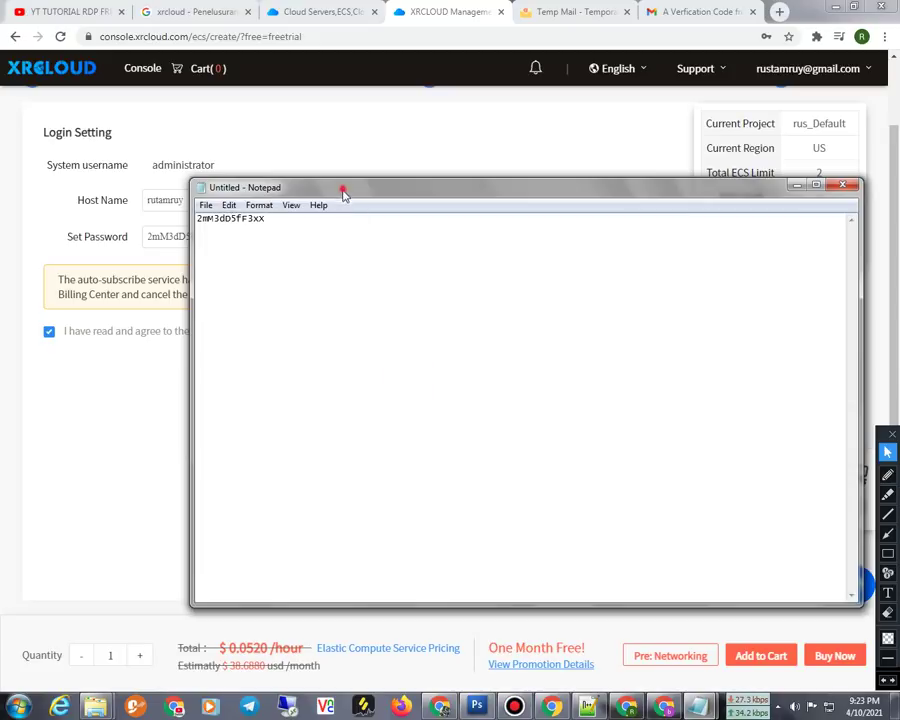
drag(343, 192, 385, 343)
- Copy the host name into Notepad on its own line above the password, and return to the XRCLOUD form
double_click(177, 205)
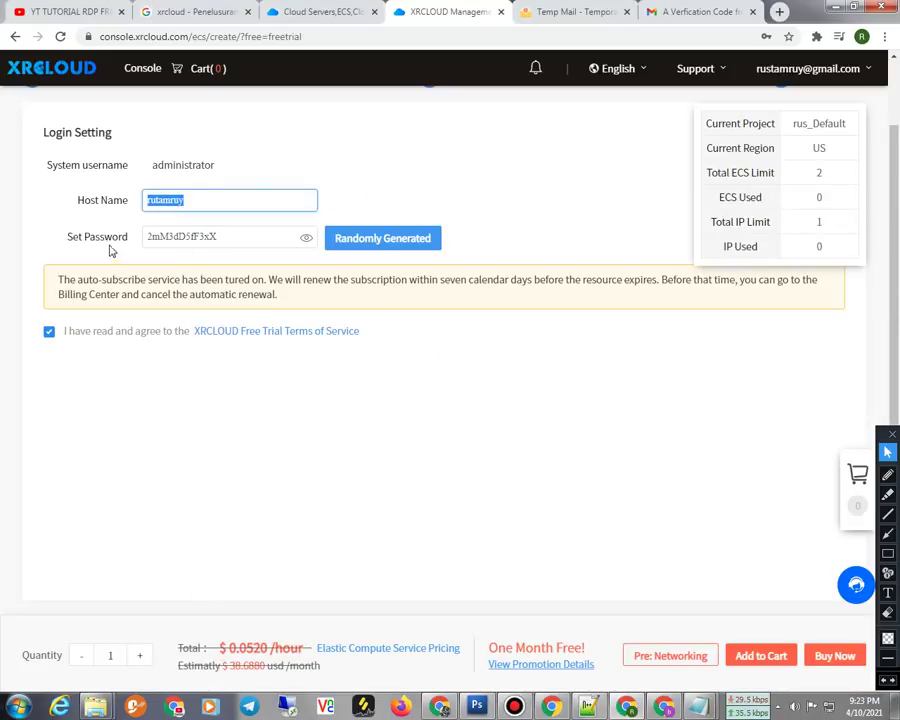
click(697, 706)
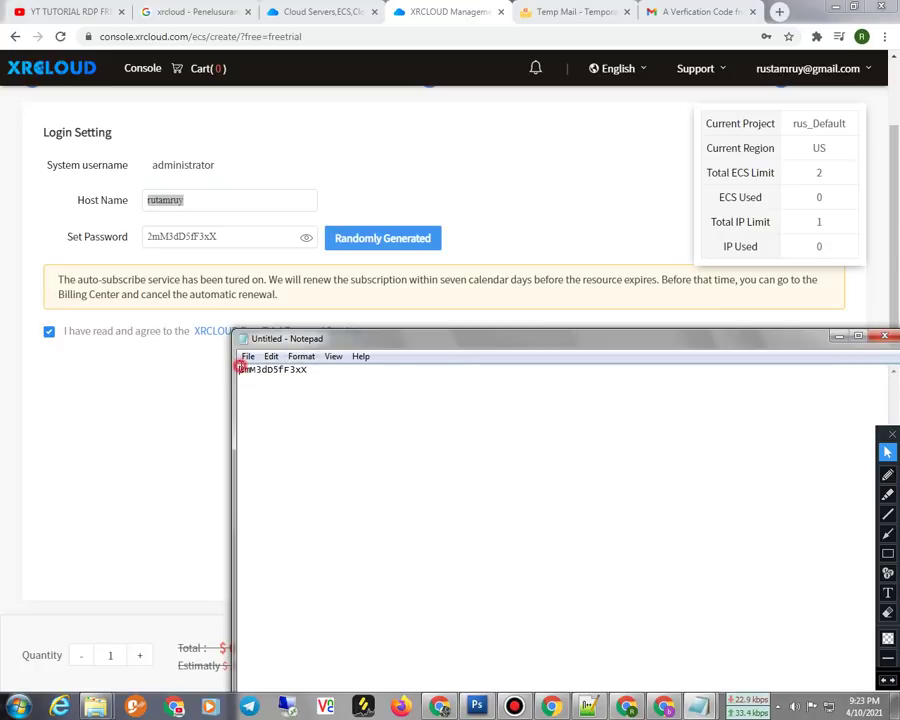
key(Return)
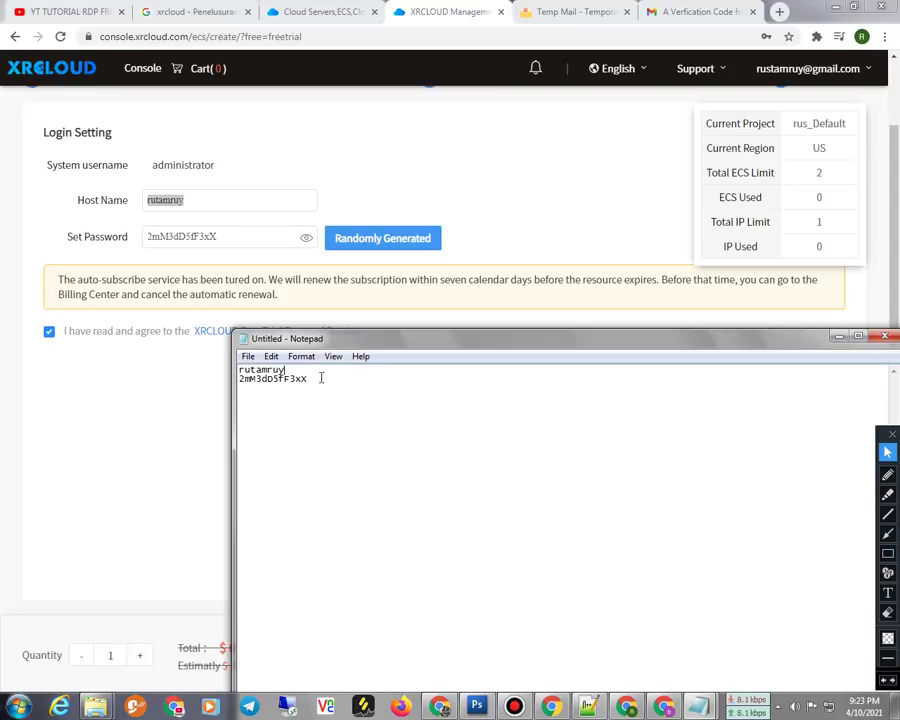
click(145, 394)
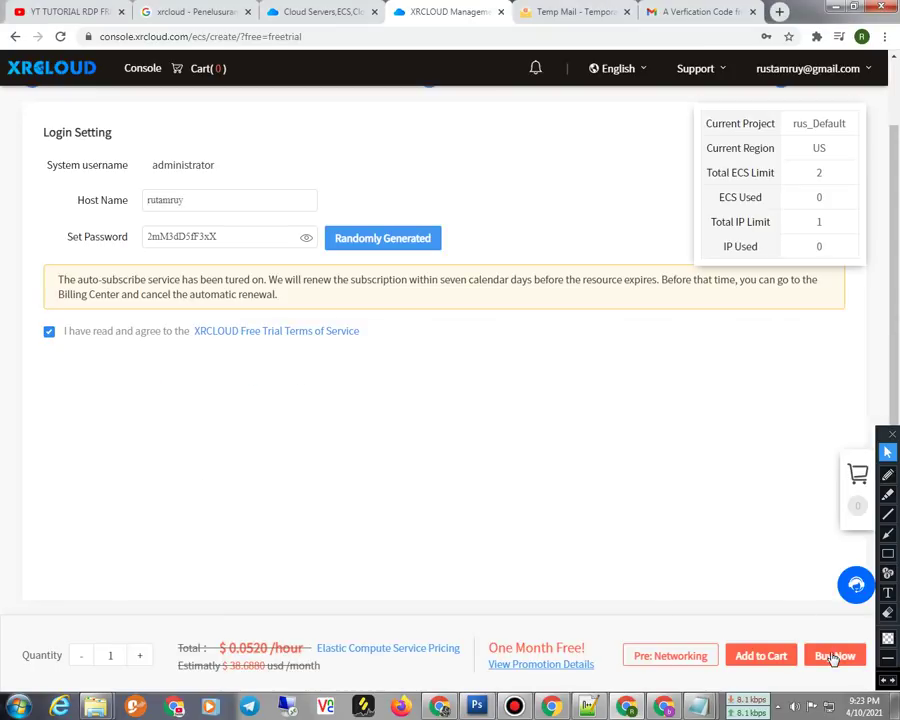
- Submit the instance for purchase, review the order confirmation, and save the login in the browser's password manager
click(826, 655)
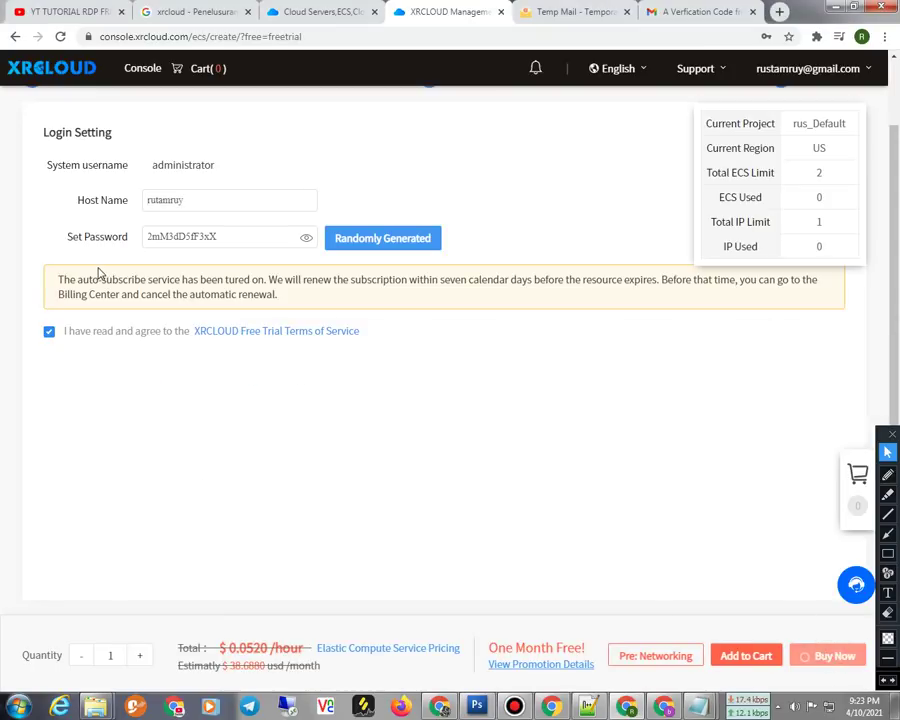
scroll(395, 336, down, 3)
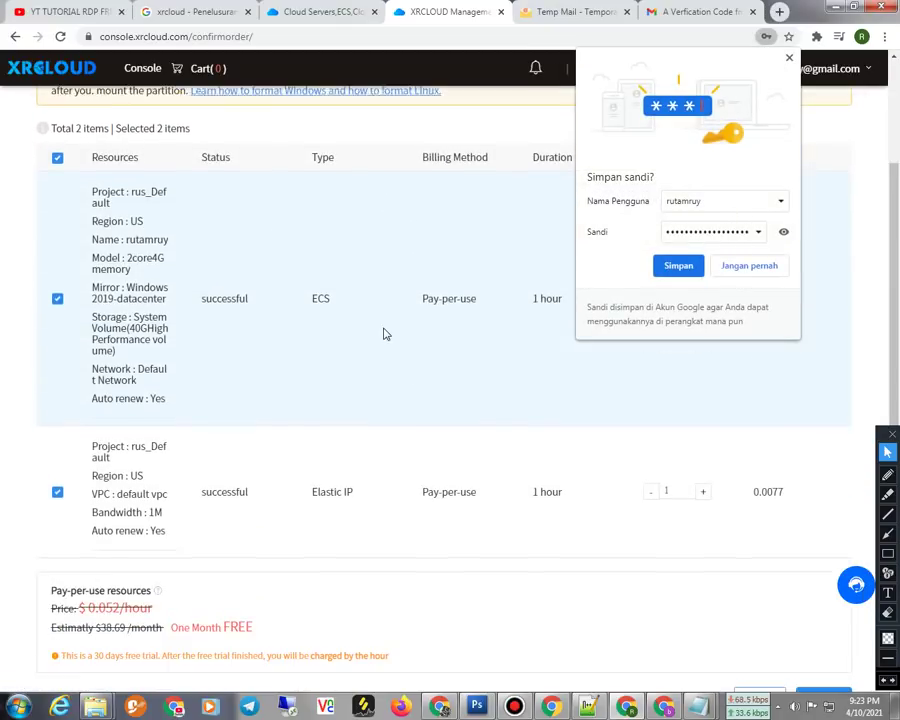
scroll(383, 333, up, 4)
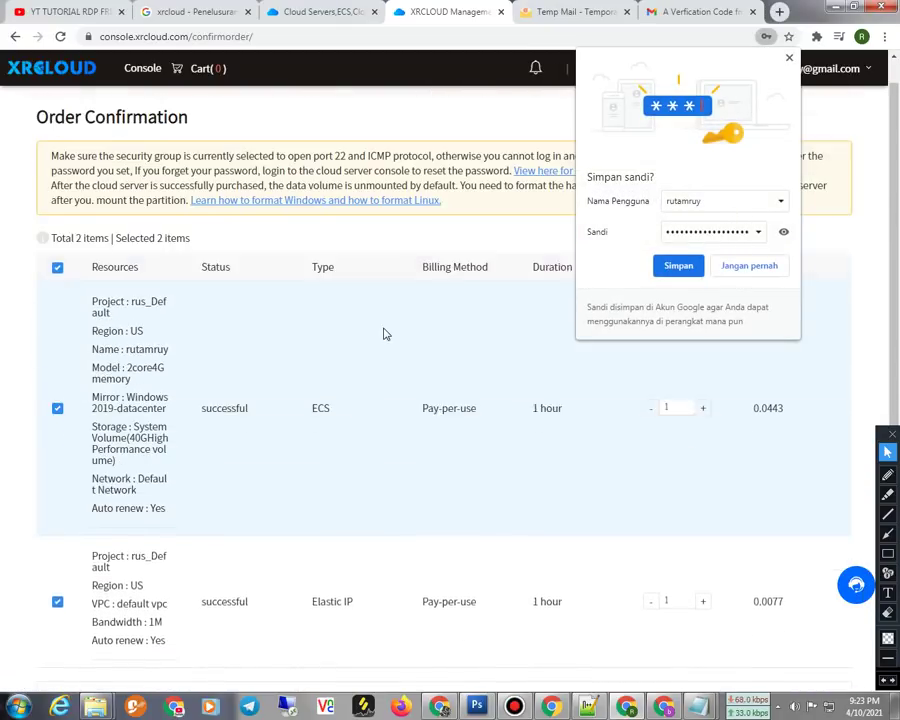
scroll(422, 456, down, 3)
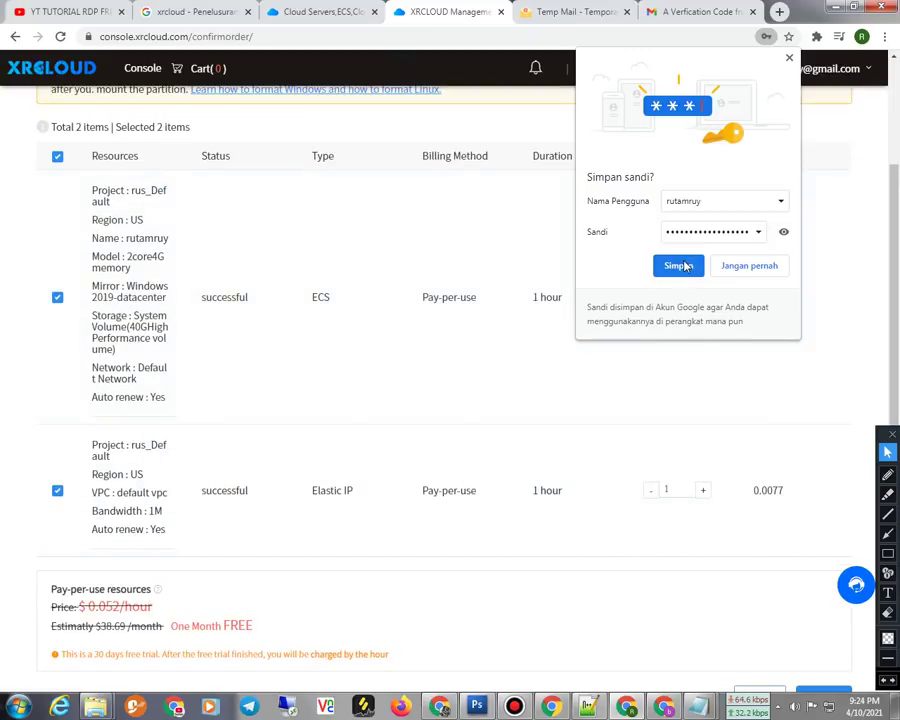
click(684, 265)
- Create the order for the ECS and Elastic IP, skipping the payment method setup
scroll(326, 420, down, 1)
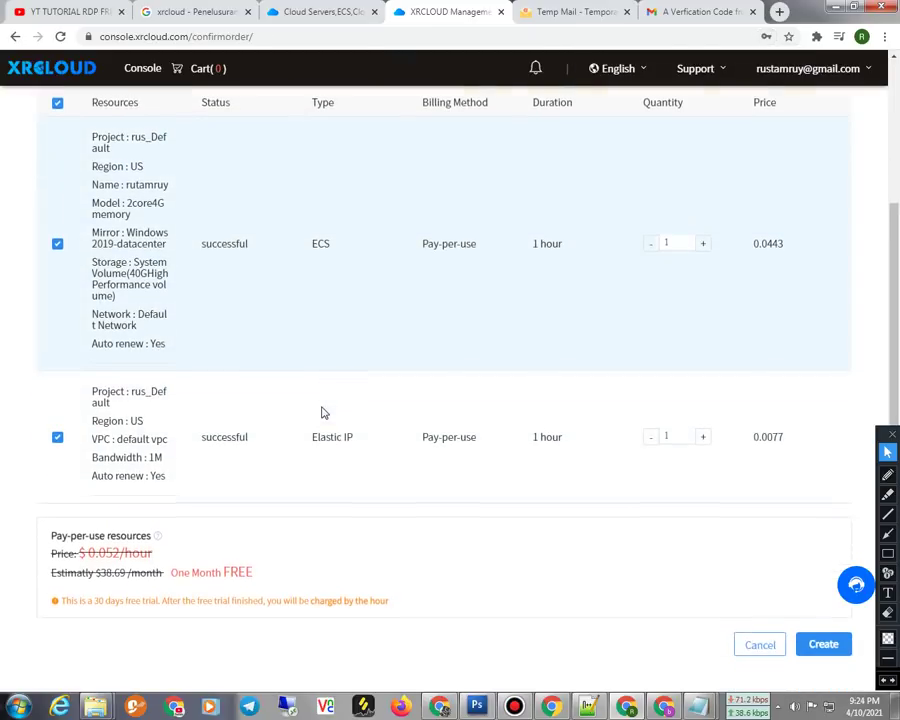
scroll(263, 372, up, 1)
scroll(301, 295, down, 1)
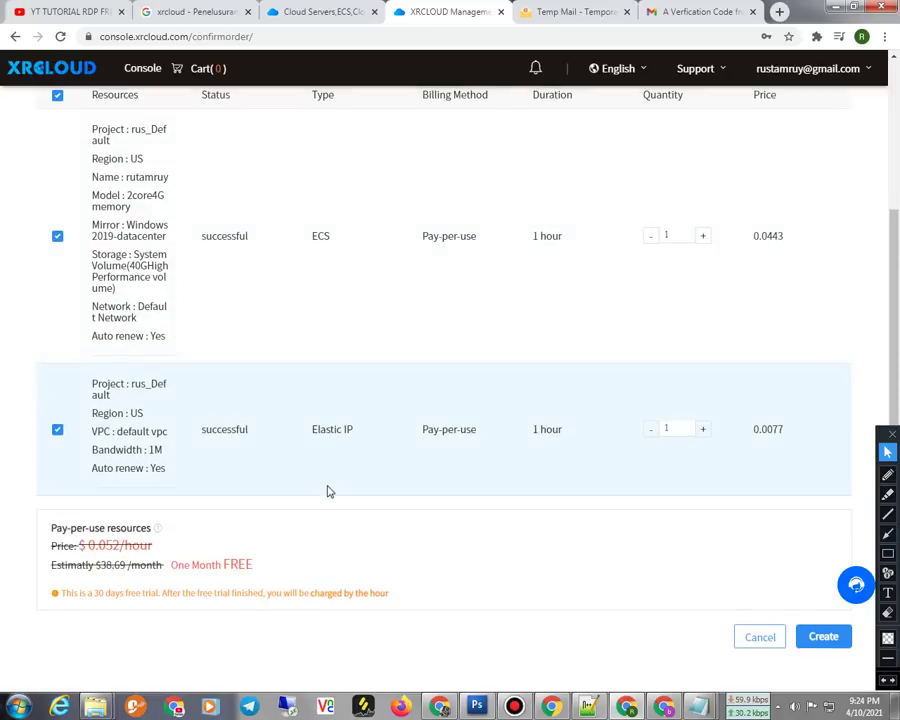
click(822, 641)
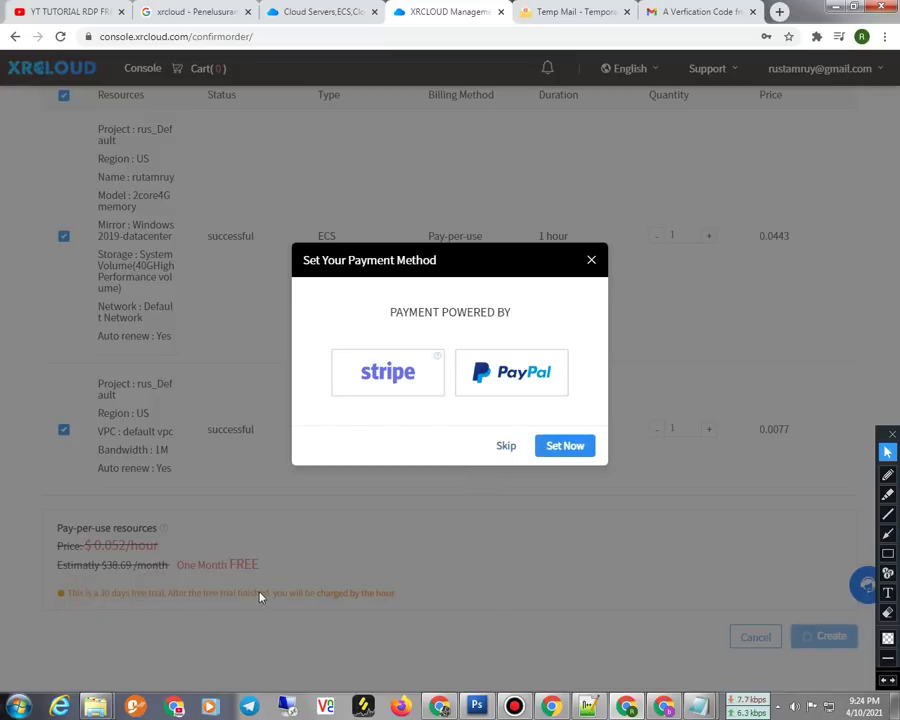
click(506, 446)
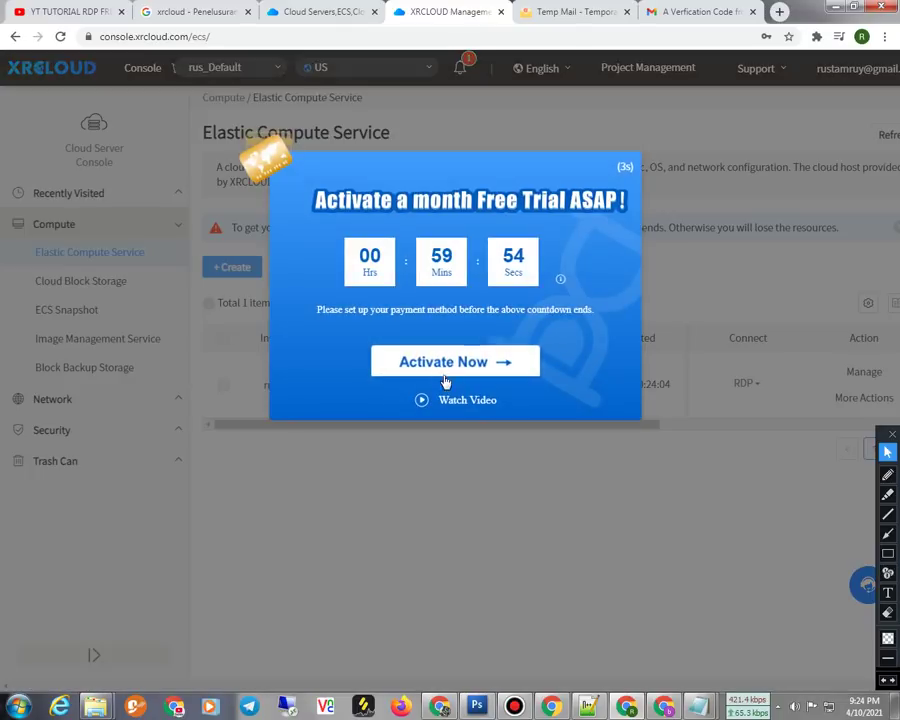
- Dismiss the large free trial activation pop-up covering the Elastic Compute Service page
drag(342, 172, 310, 374)
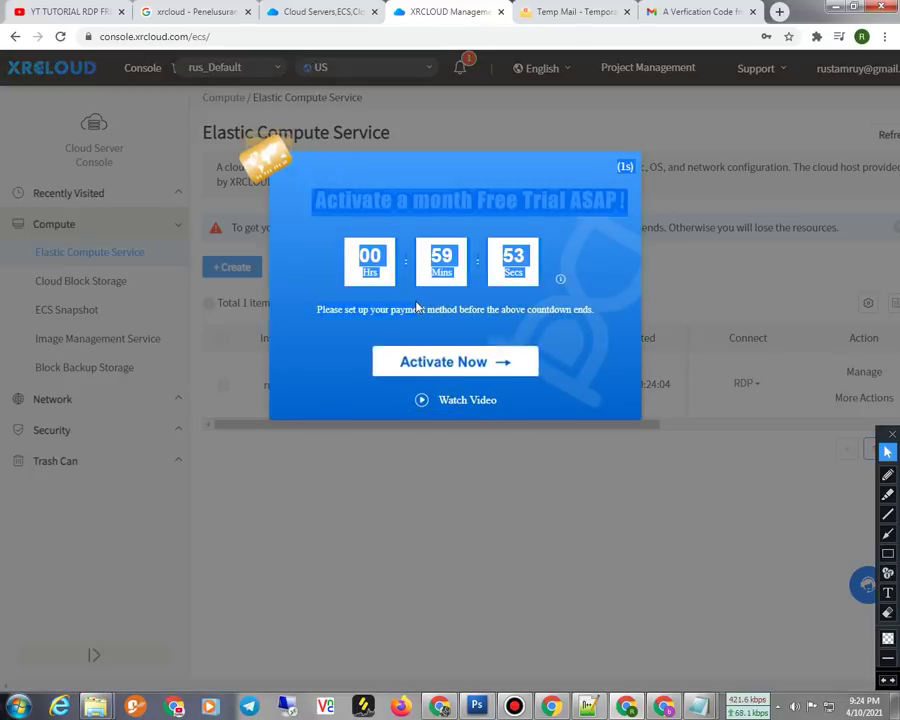
click(625, 168)
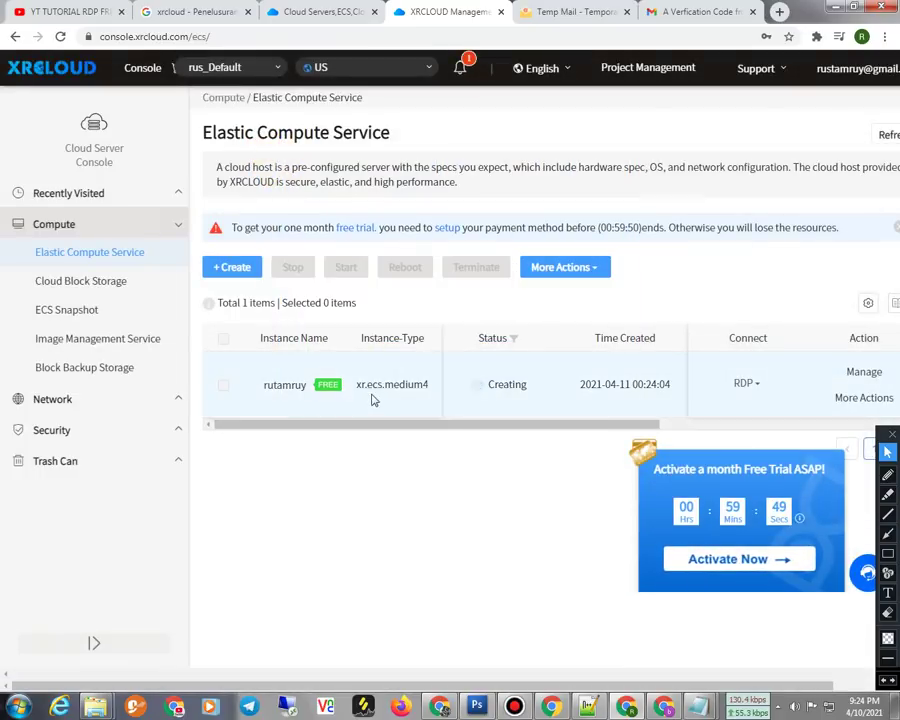
drag(408, 424, 362, 424)
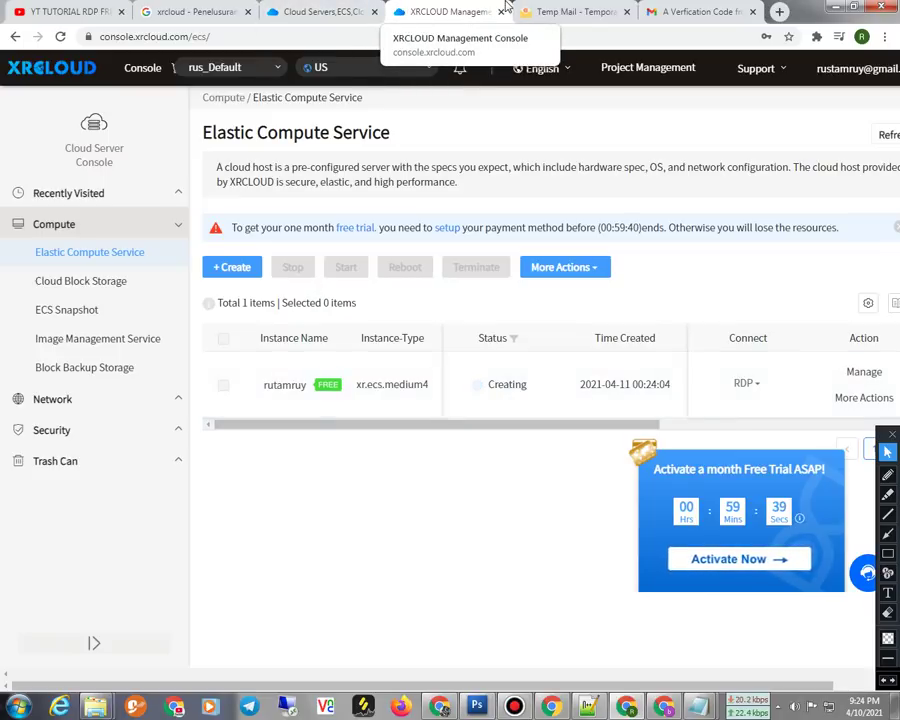
- Check the current date and time in the system clock
mouse_move(478, 6)
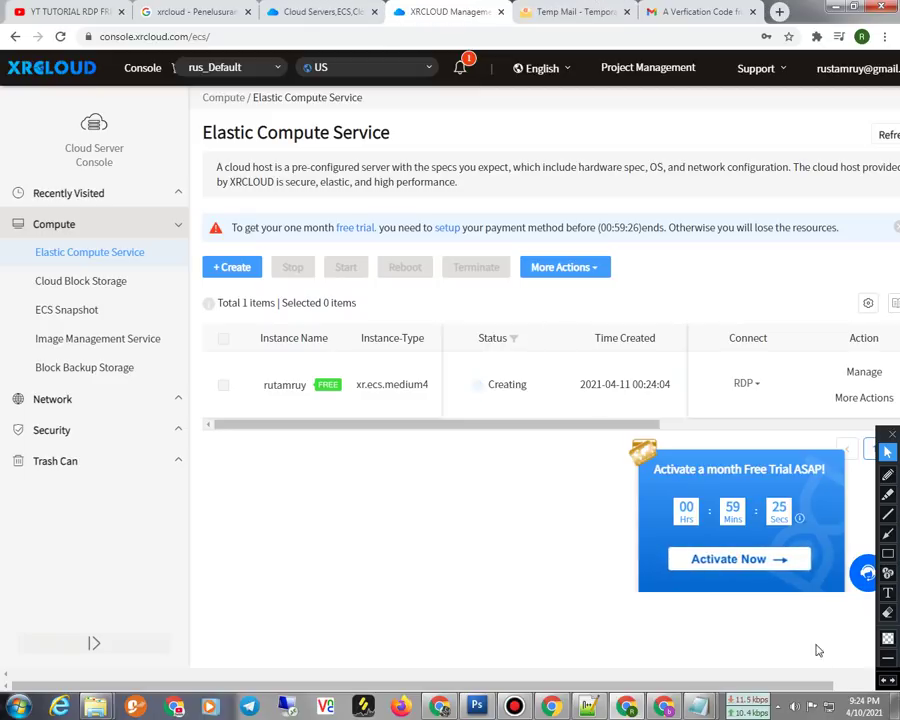
click(862, 710)
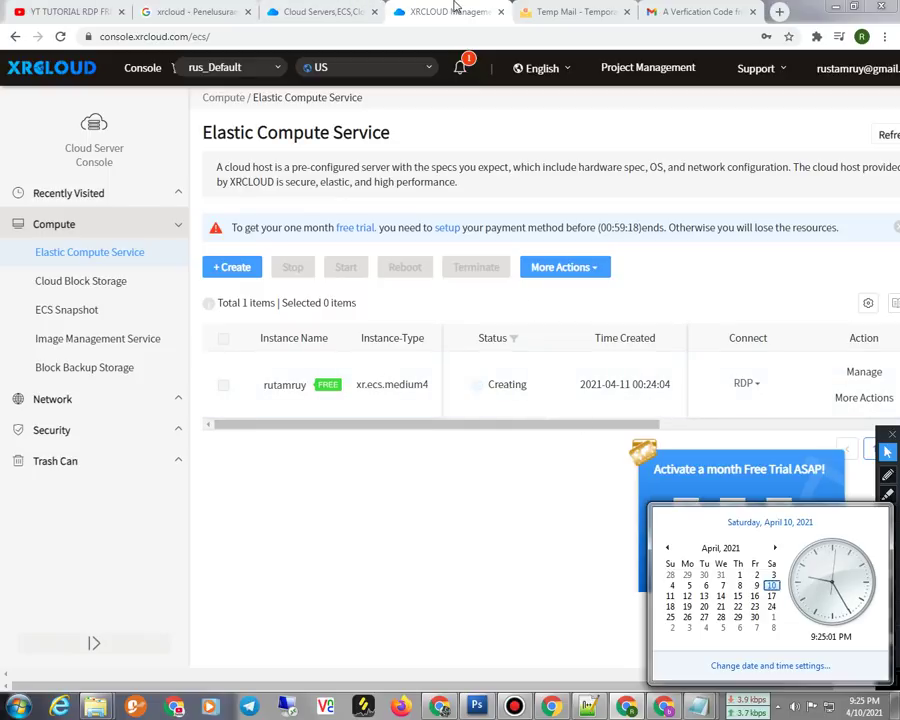
mouse_move(511, 8)
click(862, 707)
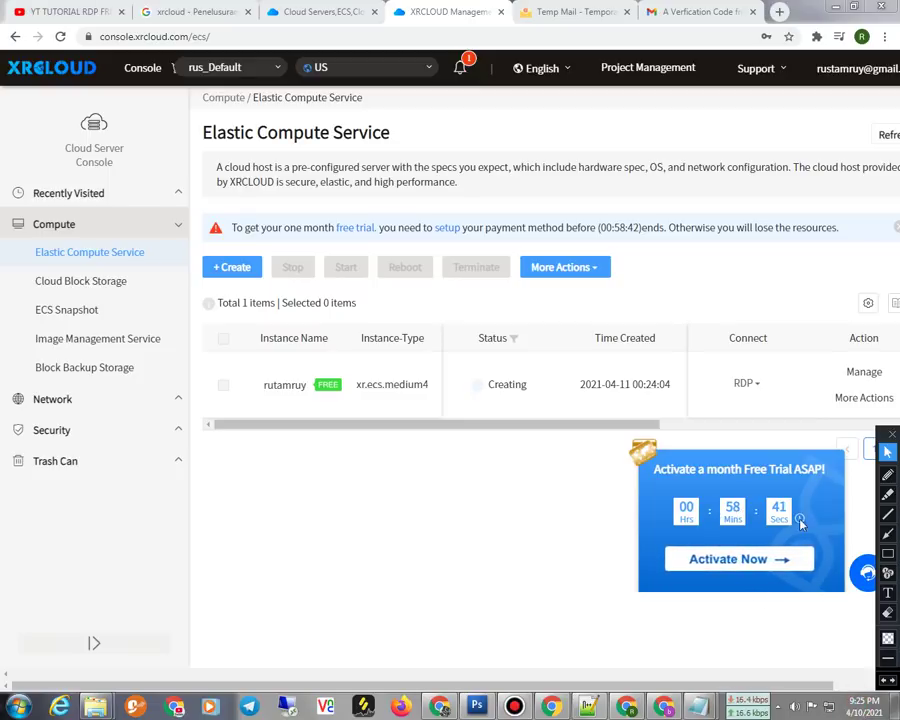
- Annotate the free trial countdown with two red arrows, and clear the annotations
click(887, 533)
drag(804, 609, 745, 531)
mouse_move(820, 383)
mouse_down()
mouse_move(752, 487)
mouse_move(778, 486)
mouse_up()
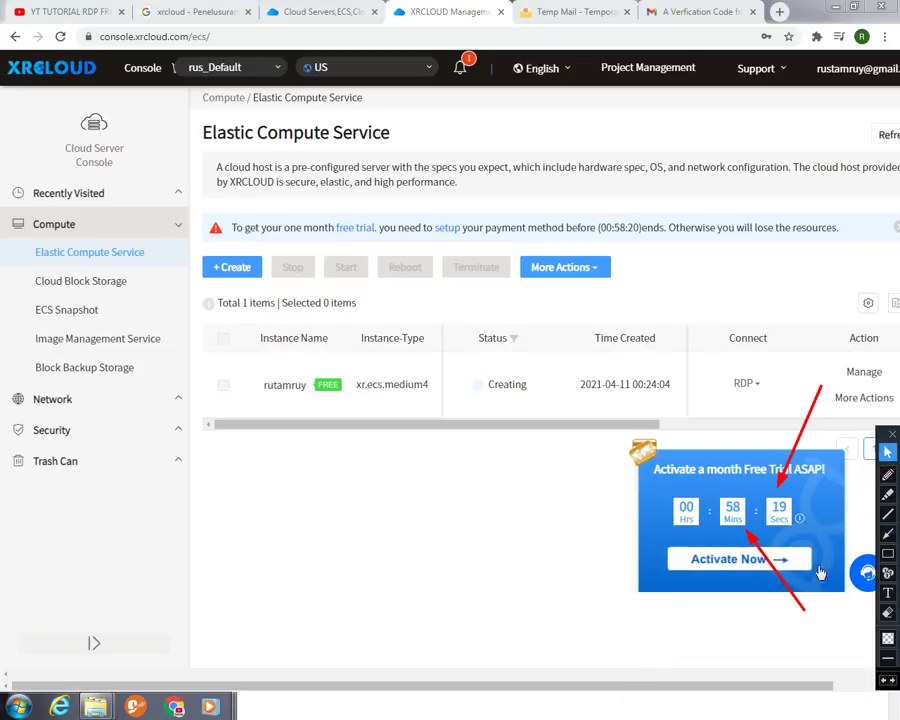
click(885, 540)
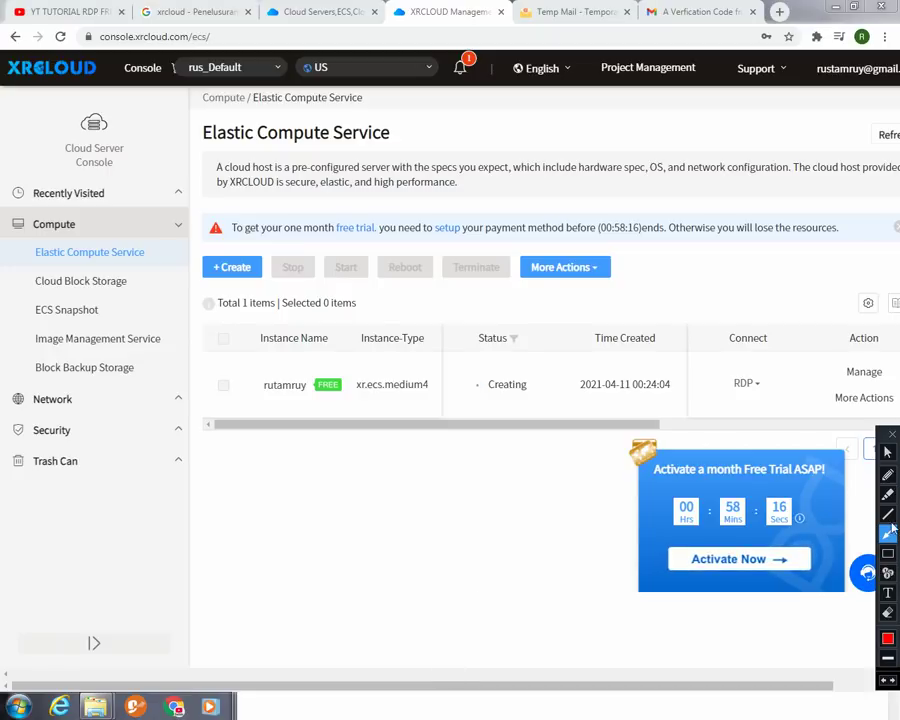
click(887, 451)
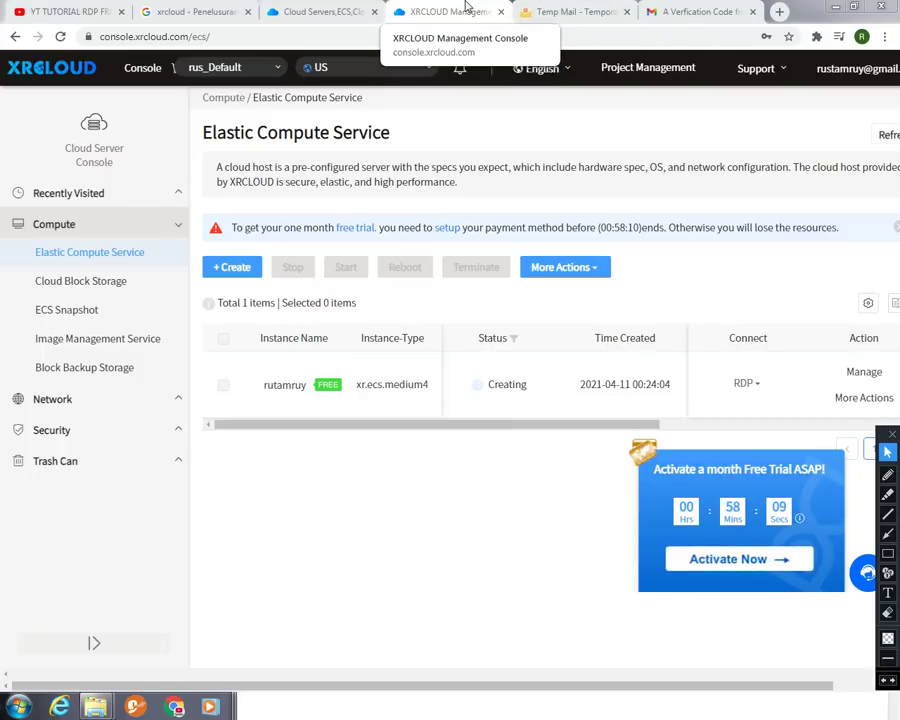
mouse_move(460, 6)
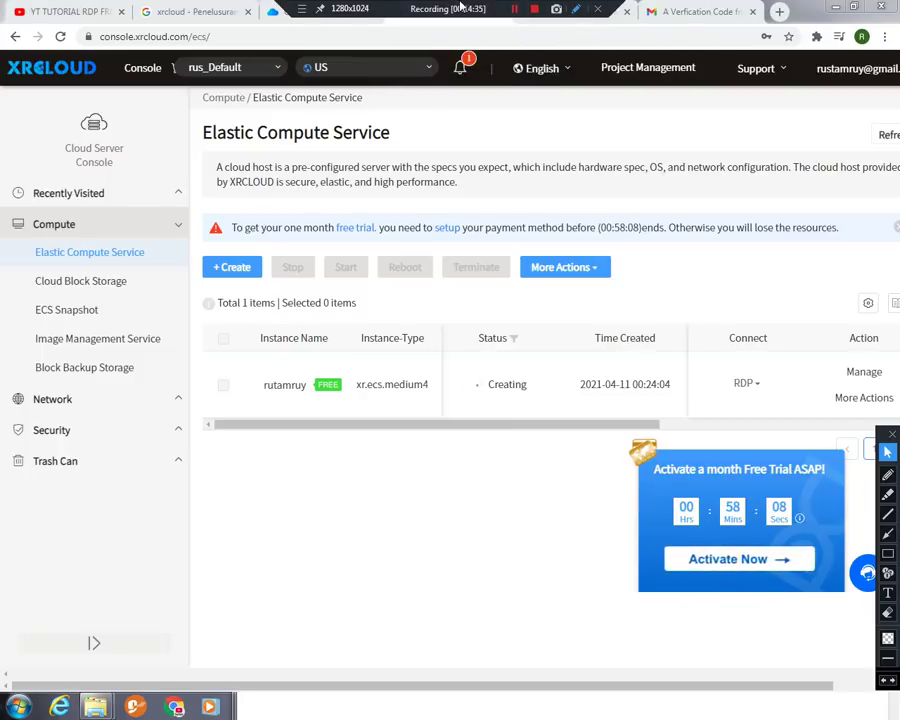
click(518, 8)
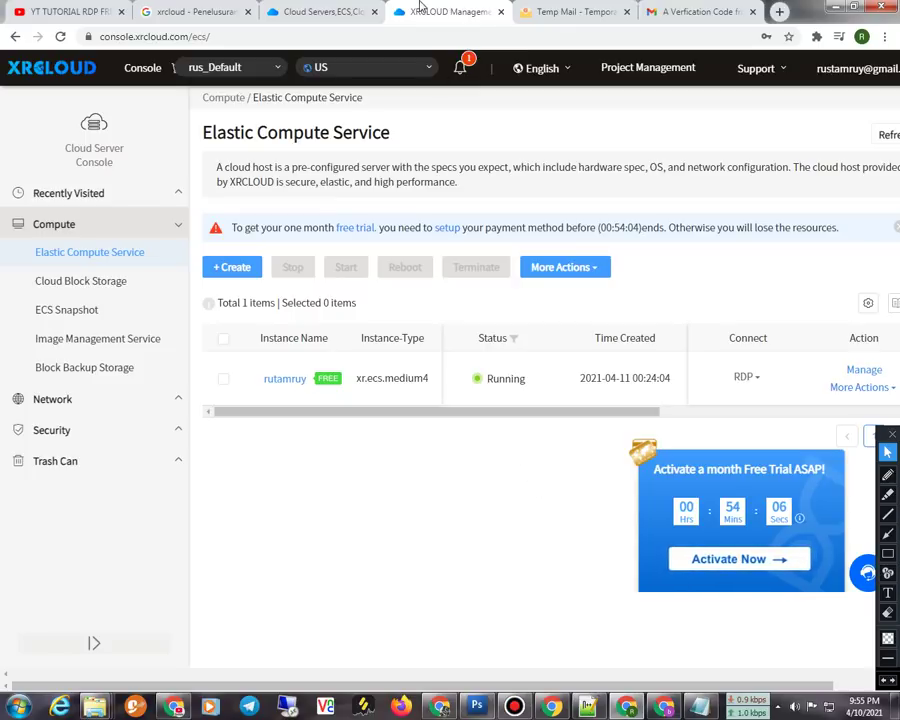
mouse_move(483, 5)
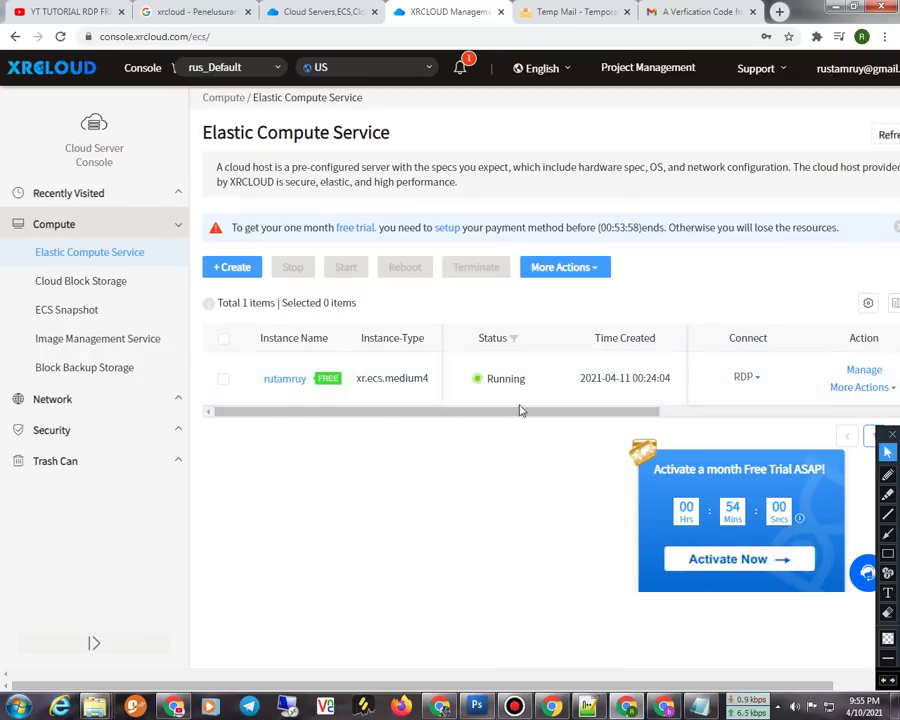
- Copy the public IP address of the free instance from the Elastic Compute Service list
drag(480, 416, 597, 430)
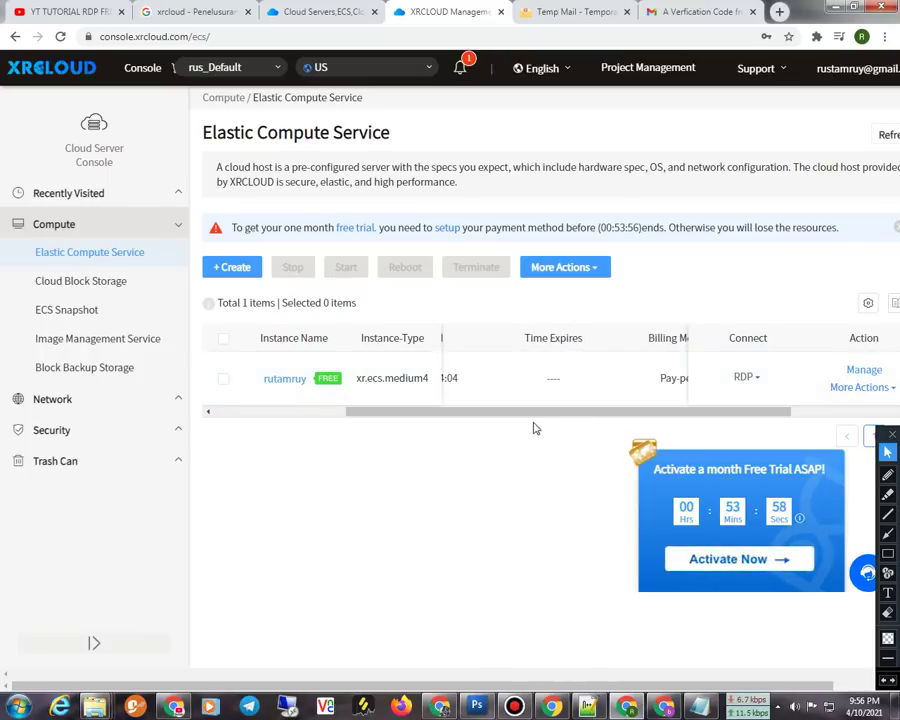
drag(528, 410, 475, 411)
drag(587, 414, 762, 440)
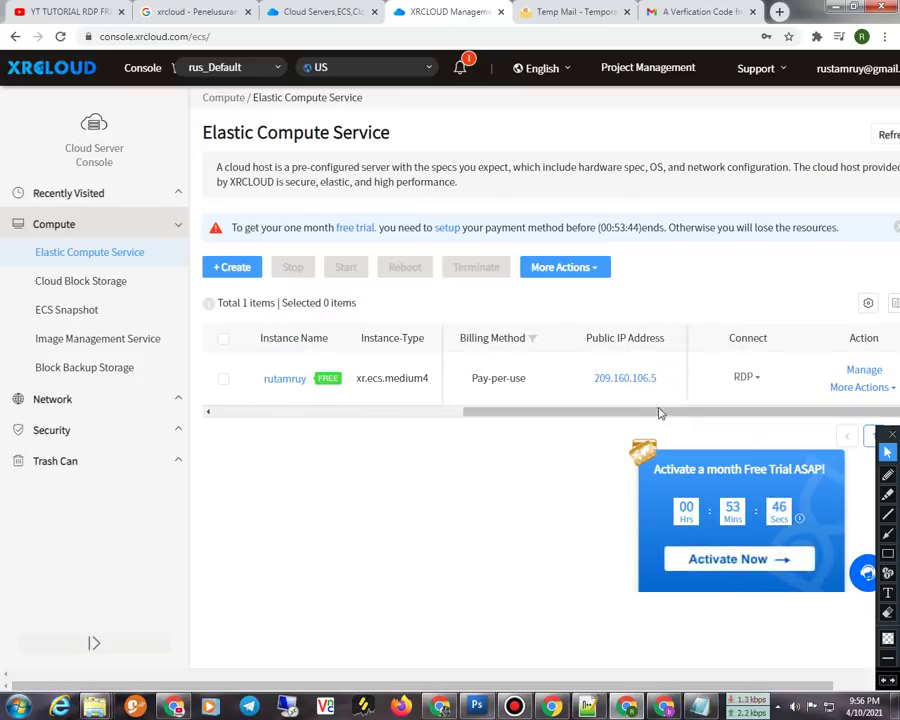
drag(663, 380, 593, 378)
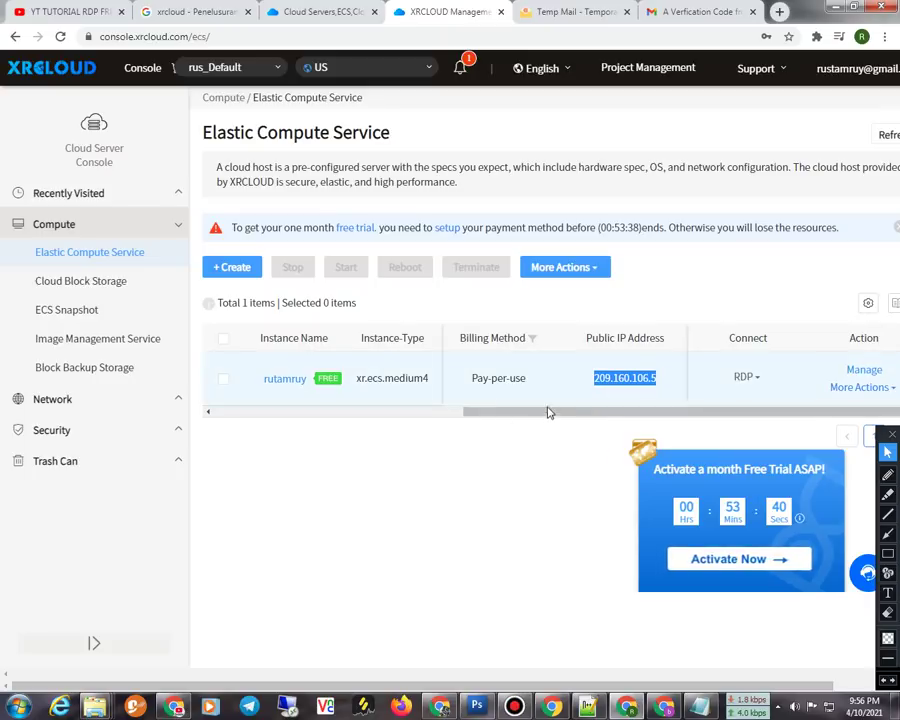
right_click(610, 388)
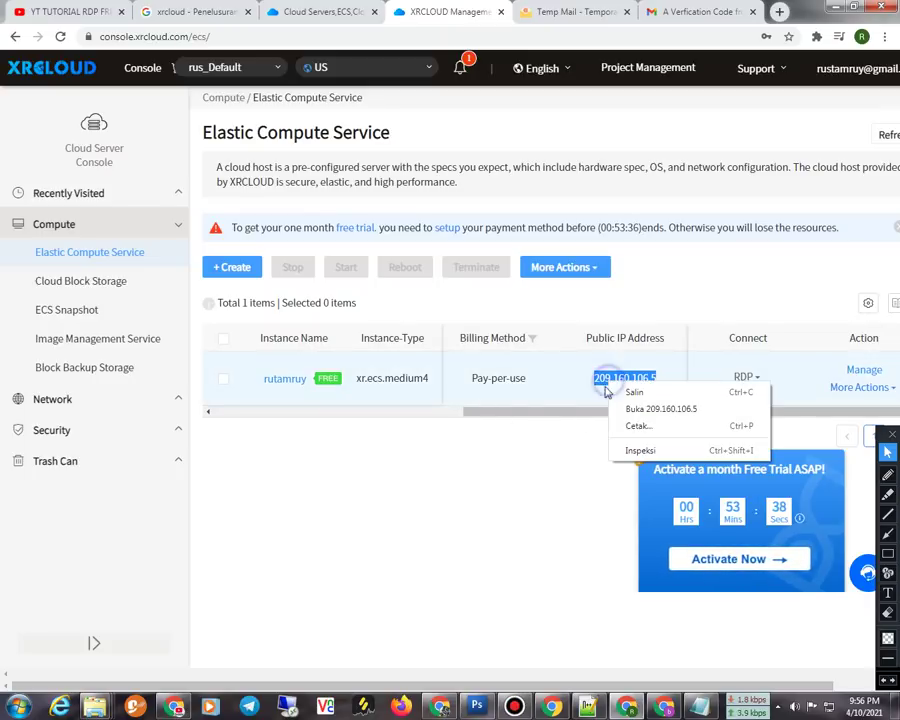
click(629, 393)
- Paste the copied public IP address into a new Notepad document and move its window down over the browser
key(super)
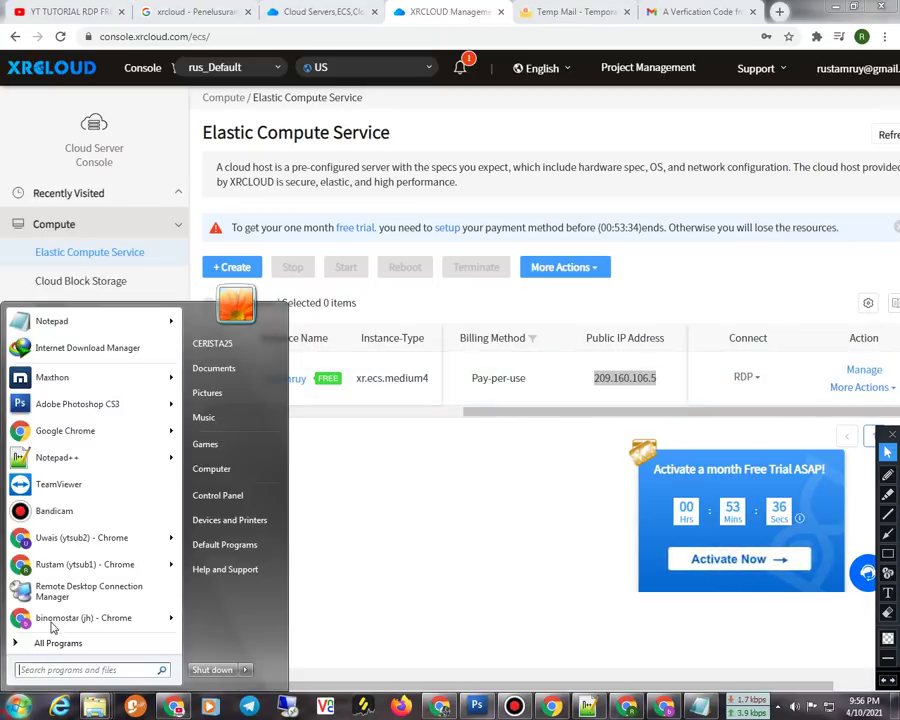
click(72, 322)
right_click(374, 385)
click(404, 443)
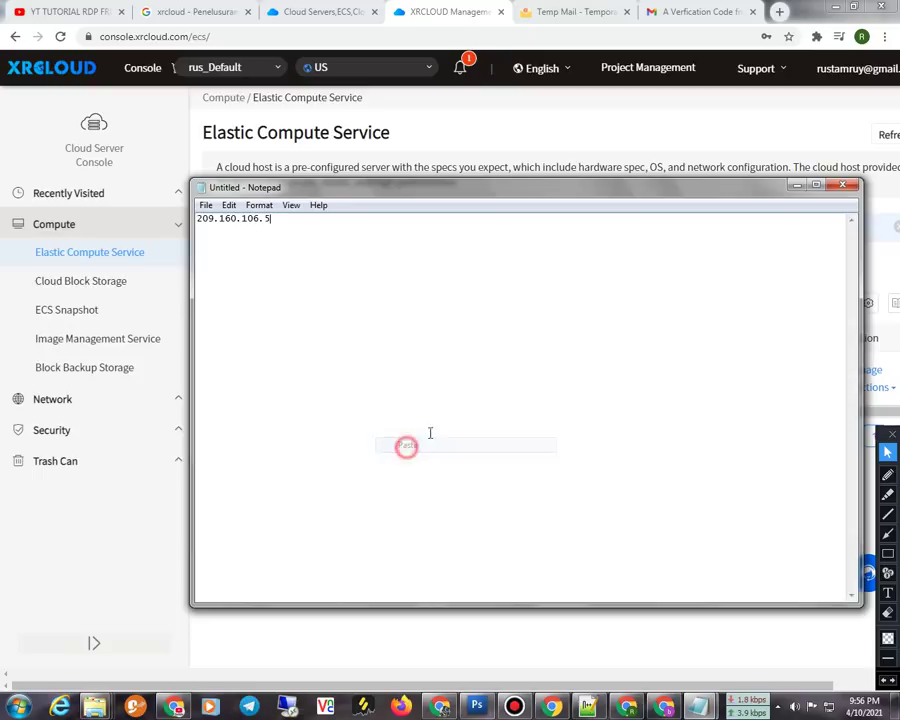
drag(505, 199, 466, 453)
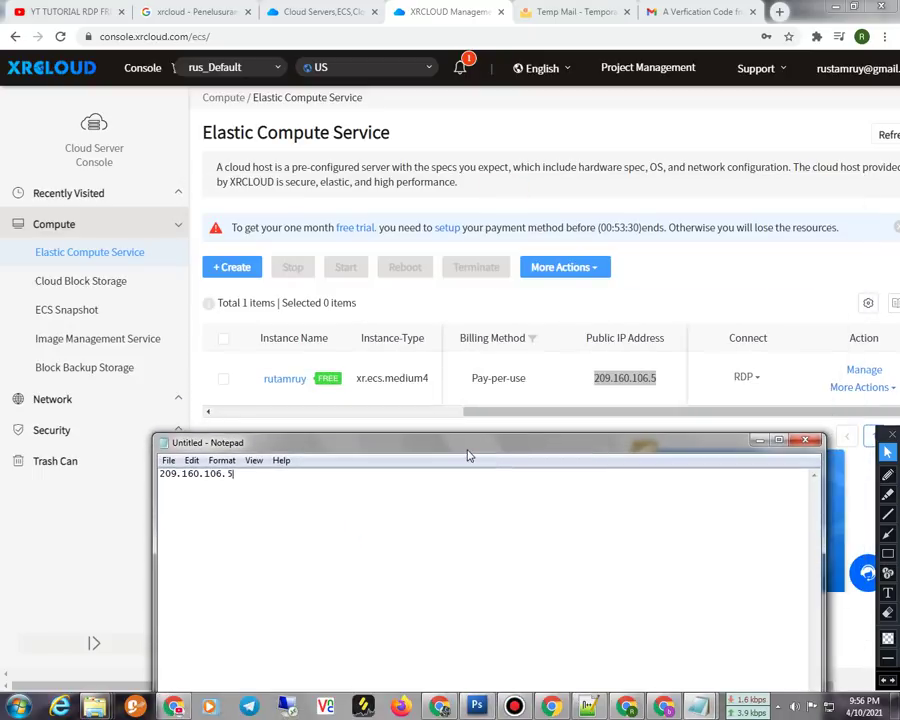
- Return to the XRCLOUD console and download the RDP file for the free instance
click(391, 4)
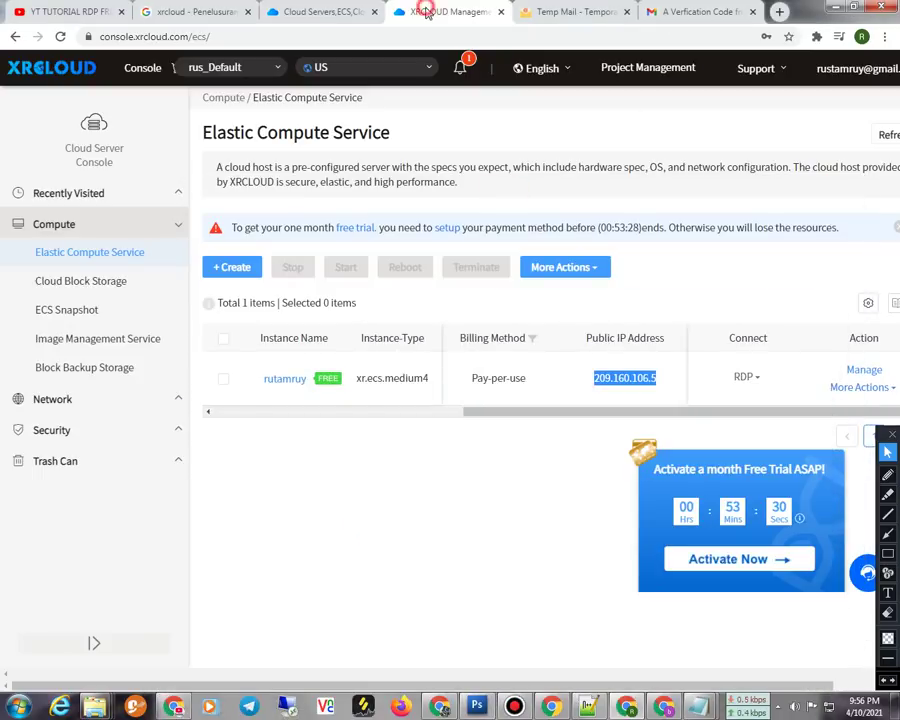
click(752, 379)
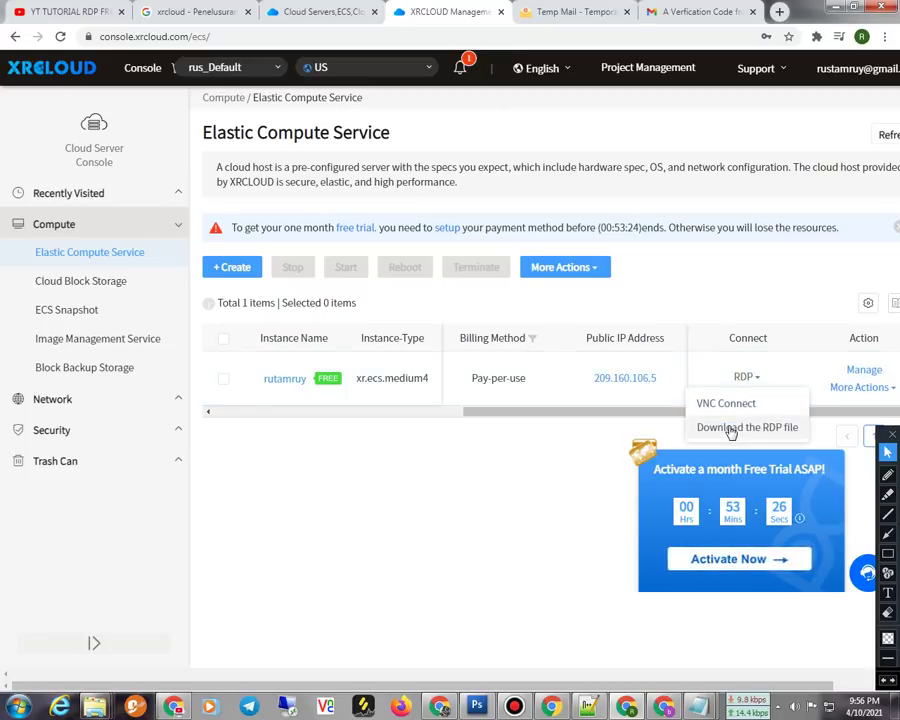
click(730, 428)
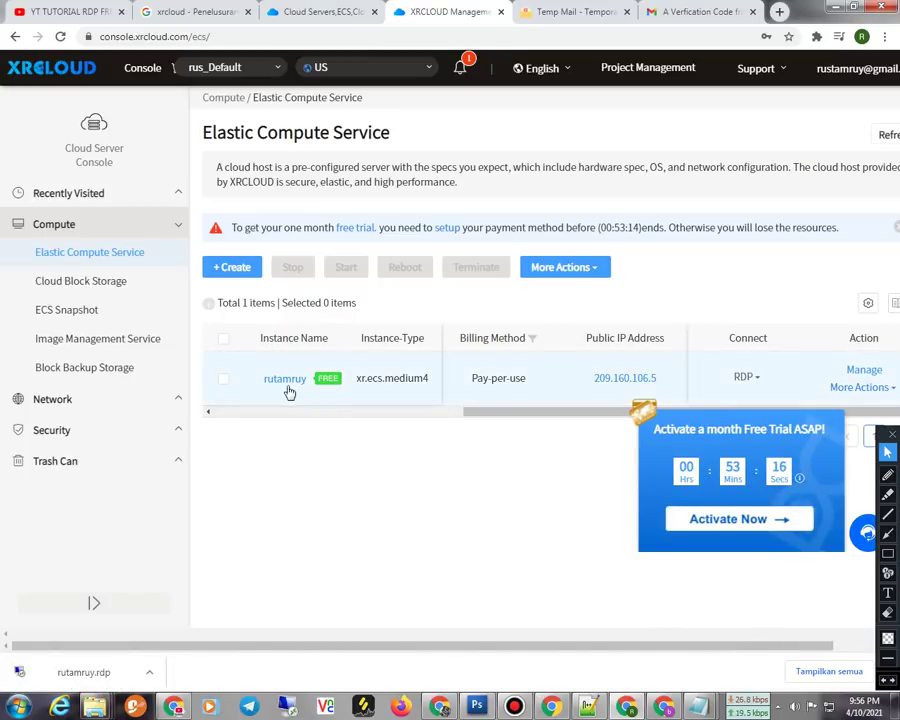
drag(550, 414, 547, 416)
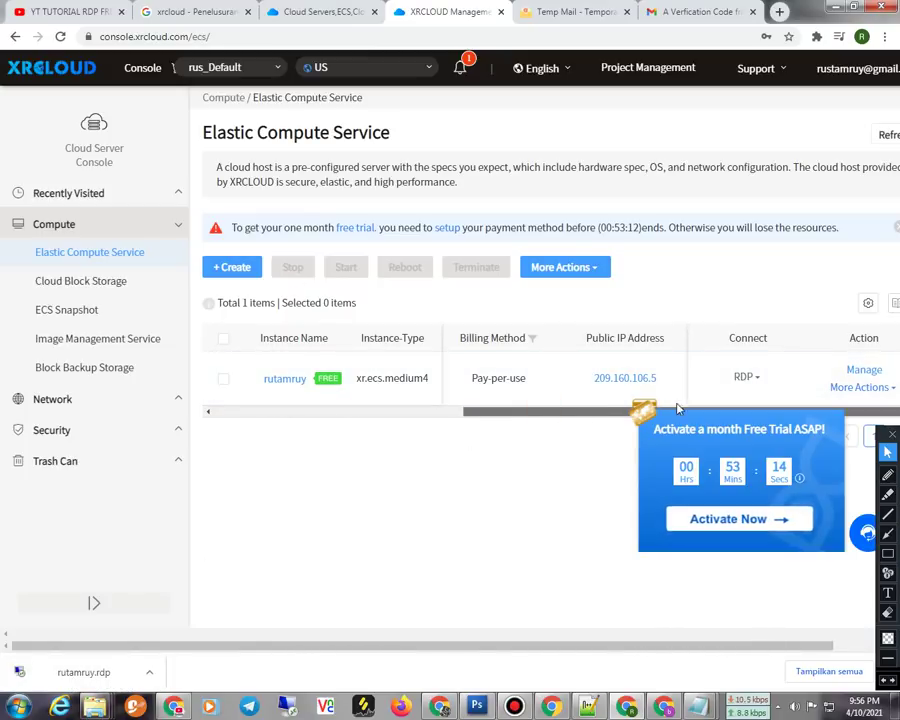
mouse_move(887, 389)
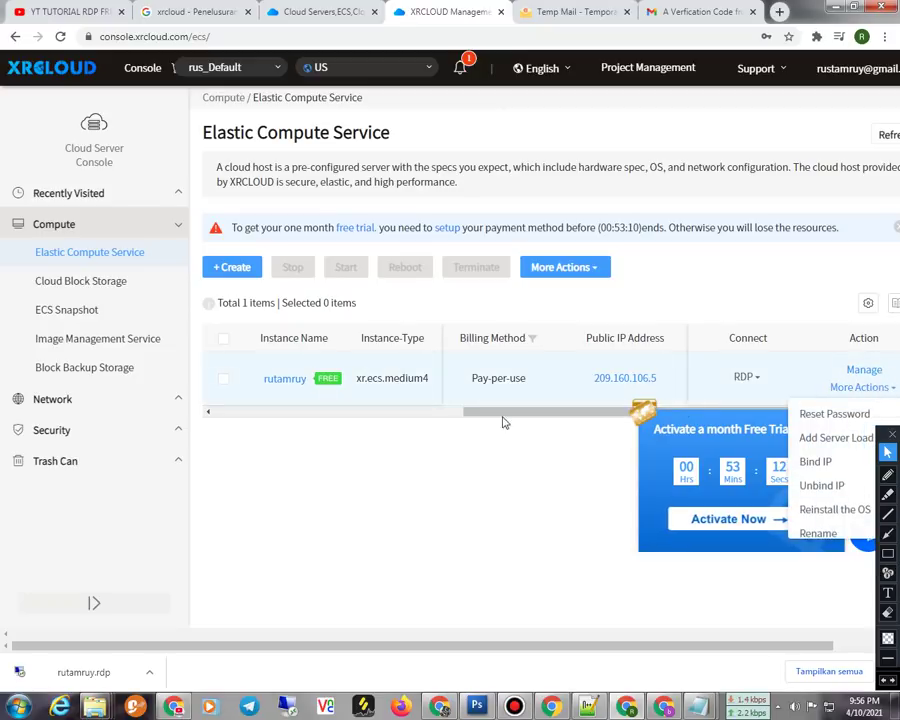
- Open the downloaded rutamruy.rdp file and connect despite the unknown publisher, with further publisher prompts for this computer suppressed
click(70, 674)
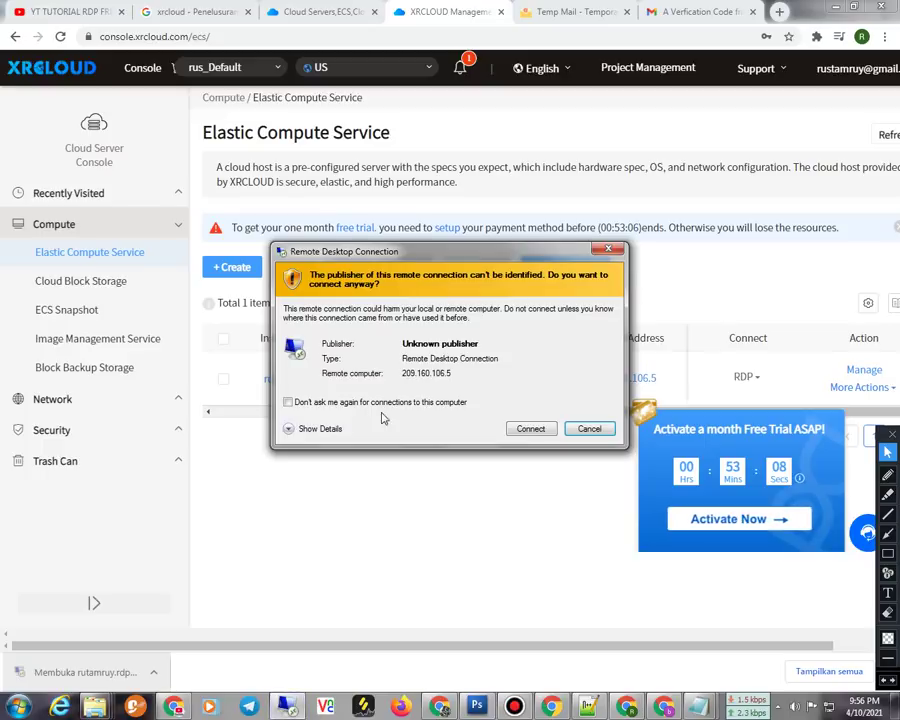
click(300, 402)
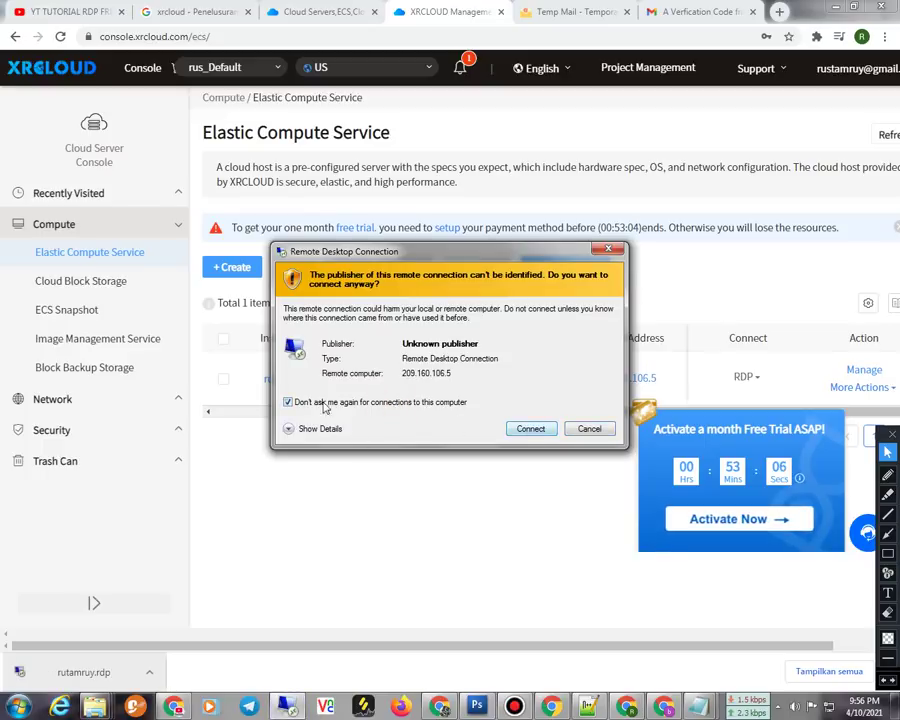
click(534, 428)
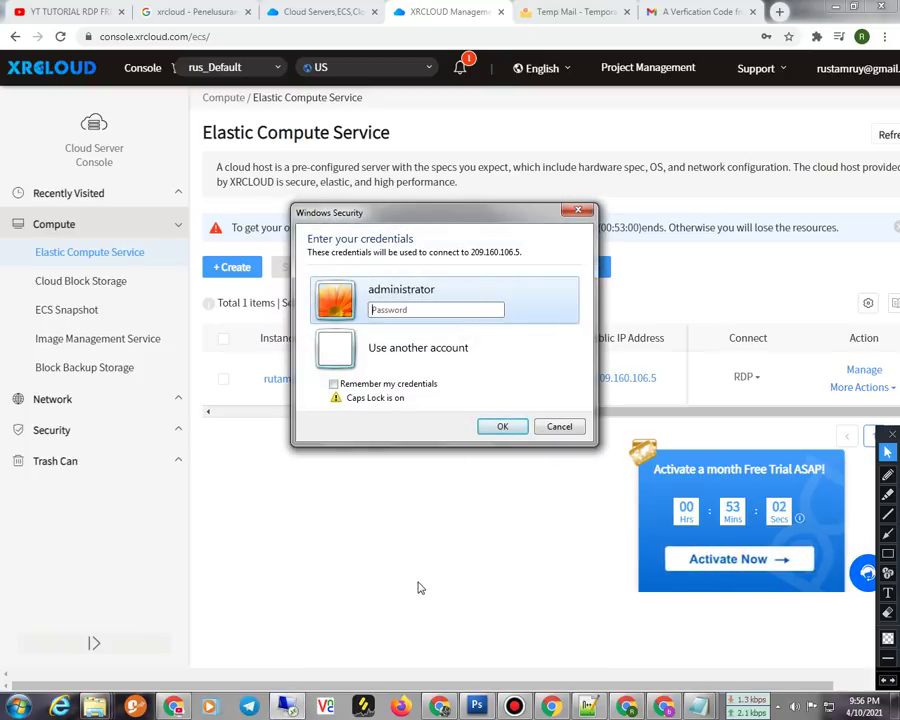
- Copy the server password from the Notepad login notes and paste it as the administrator account's password in the credentials prompt
mouse_move(700, 706)
click(810, 643)
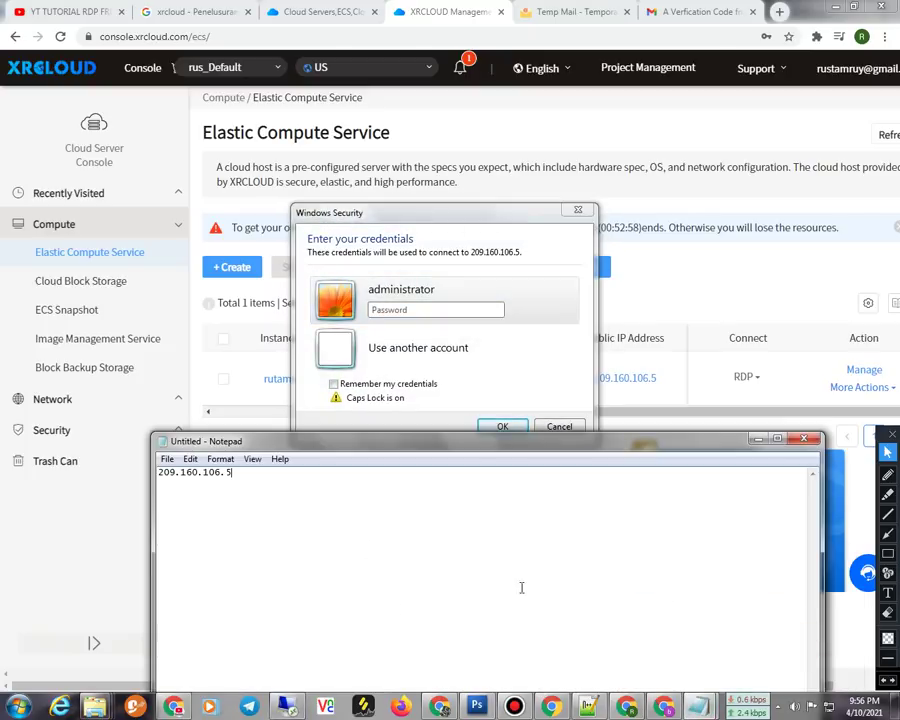
click(606, 625)
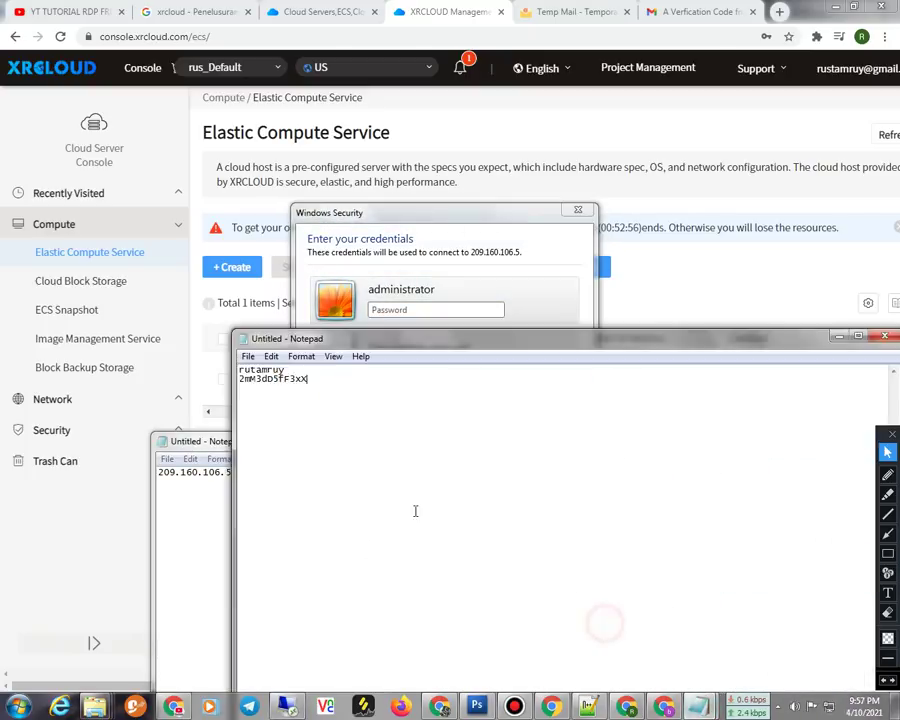
drag(352, 381, 230, 392)
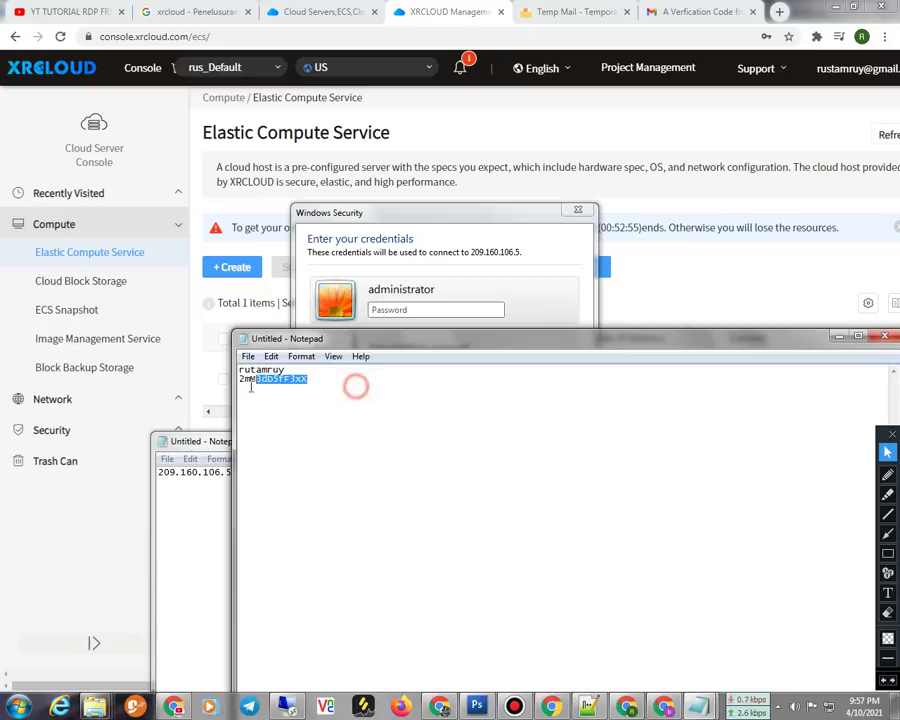
right_click(366, 403)
click(363, 448)
right_click(421, 311)
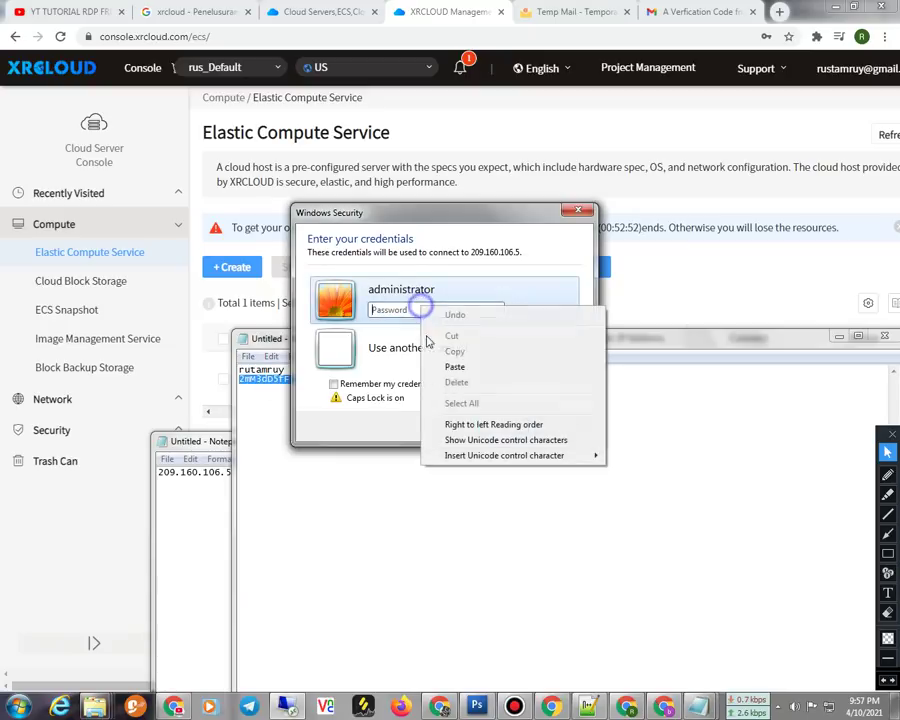
click(454, 366)
- Submit the administrator credentials and accept the untrusted certificate, suppressing further certificate prompts for this computer
click(502, 426)
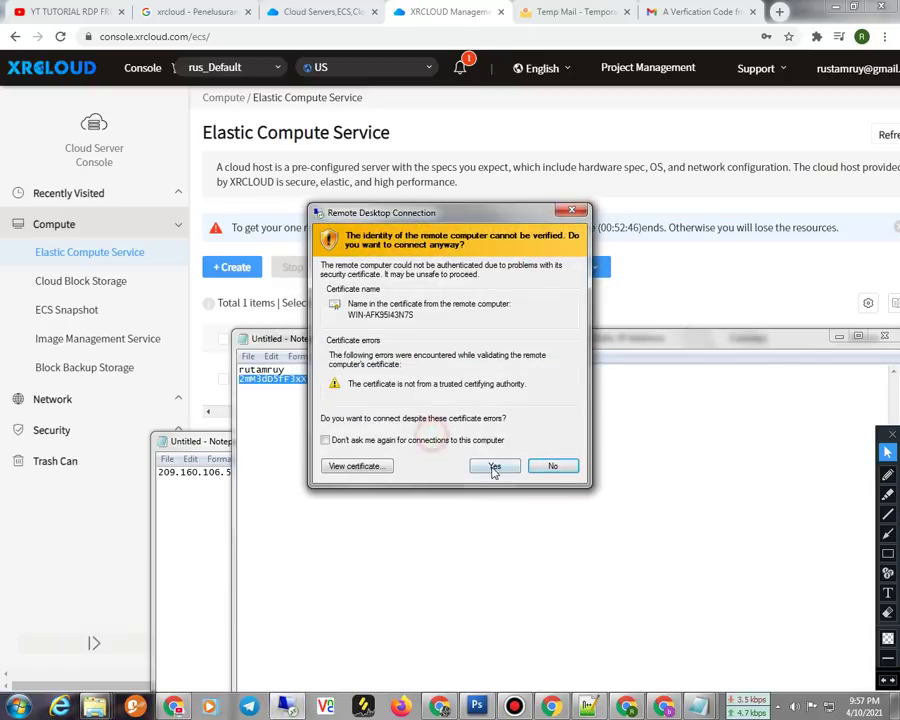
click(453, 441)
click(484, 466)
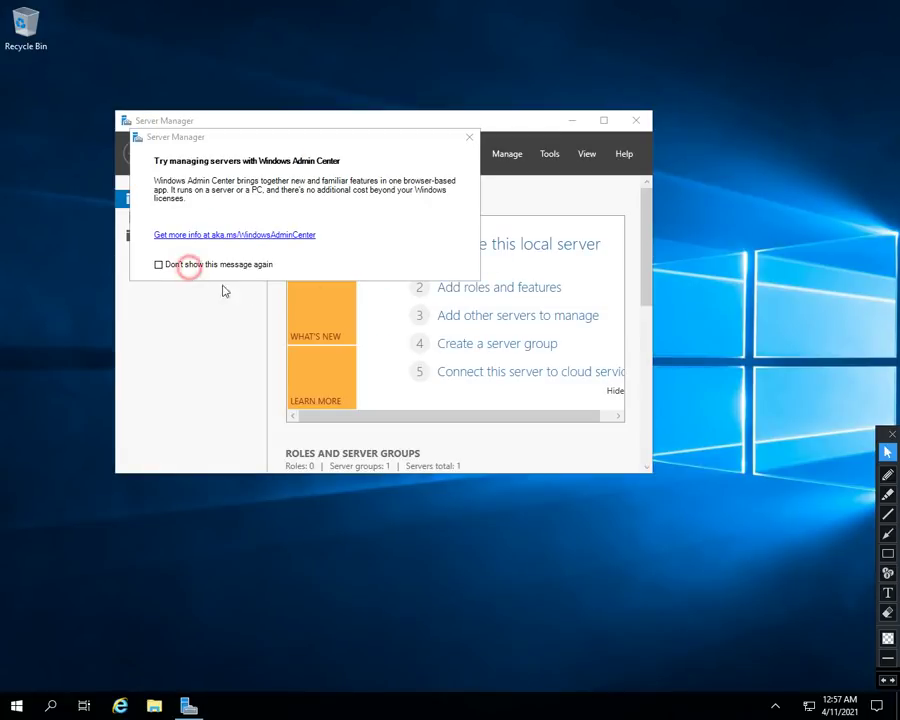
- Close the Windows Admin Center message on the remote server and maximize Server Manager
click(195, 266)
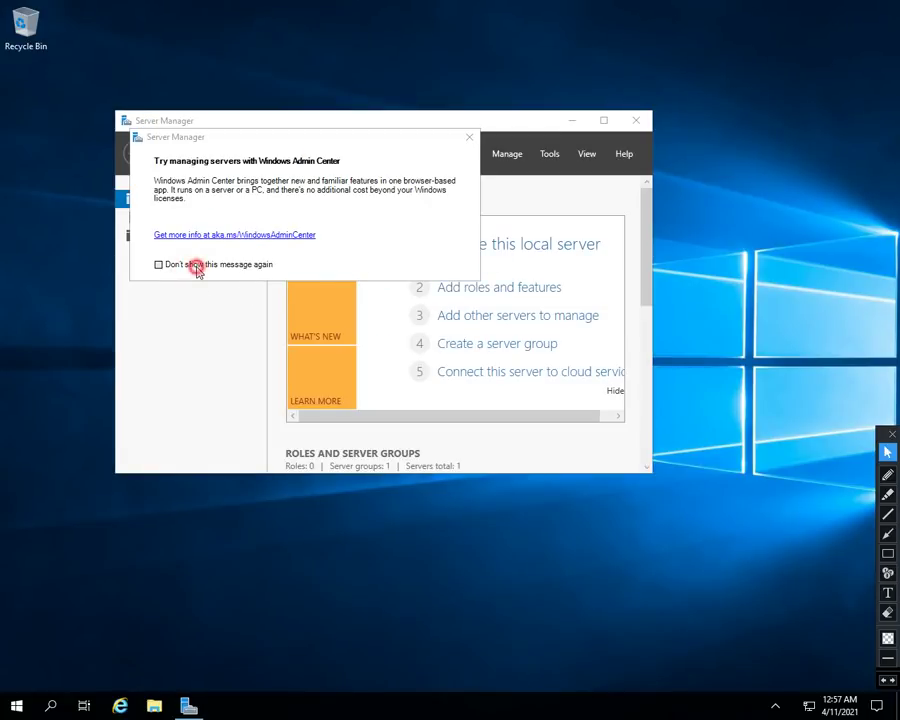
click(469, 137)
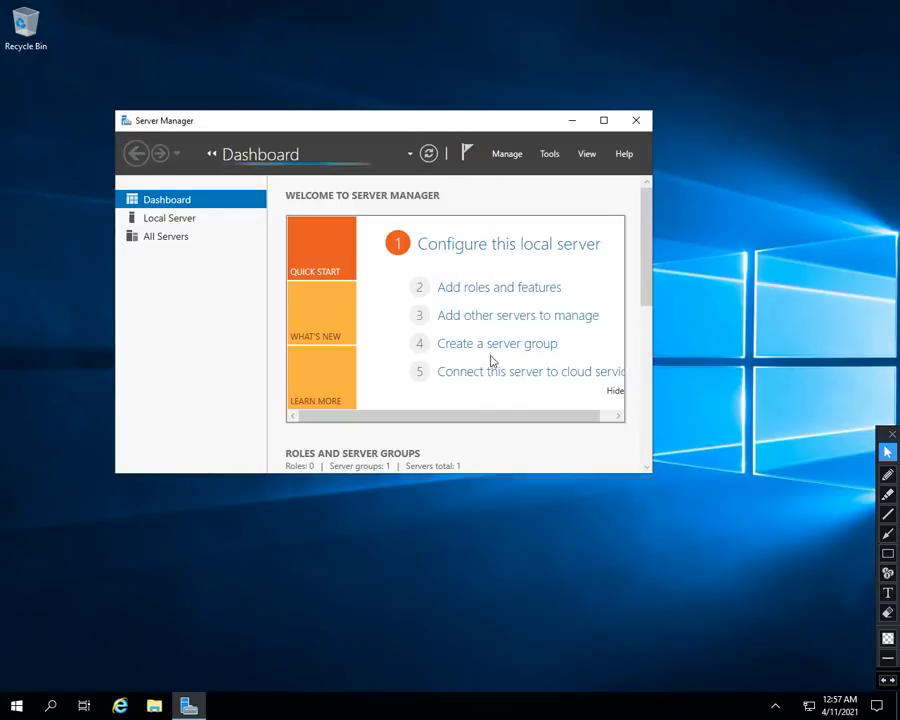
click(605, 121)
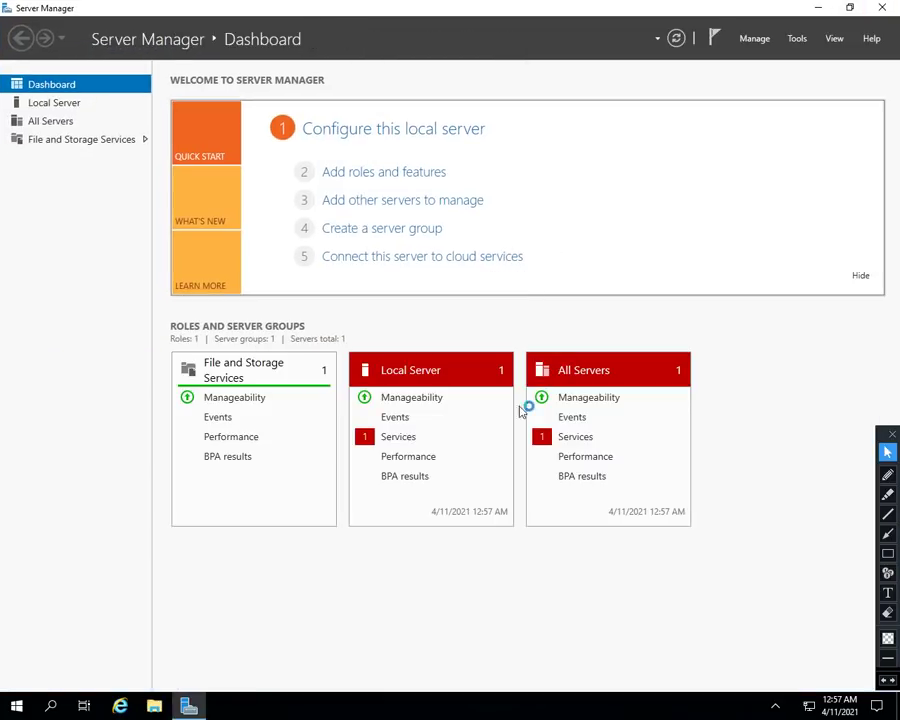
- Annotate the Server Manager dashboard with two red arrows pointing at the All Servers and Local Server tiles
click(887, 533)
drag(803, 520, 708, 484)
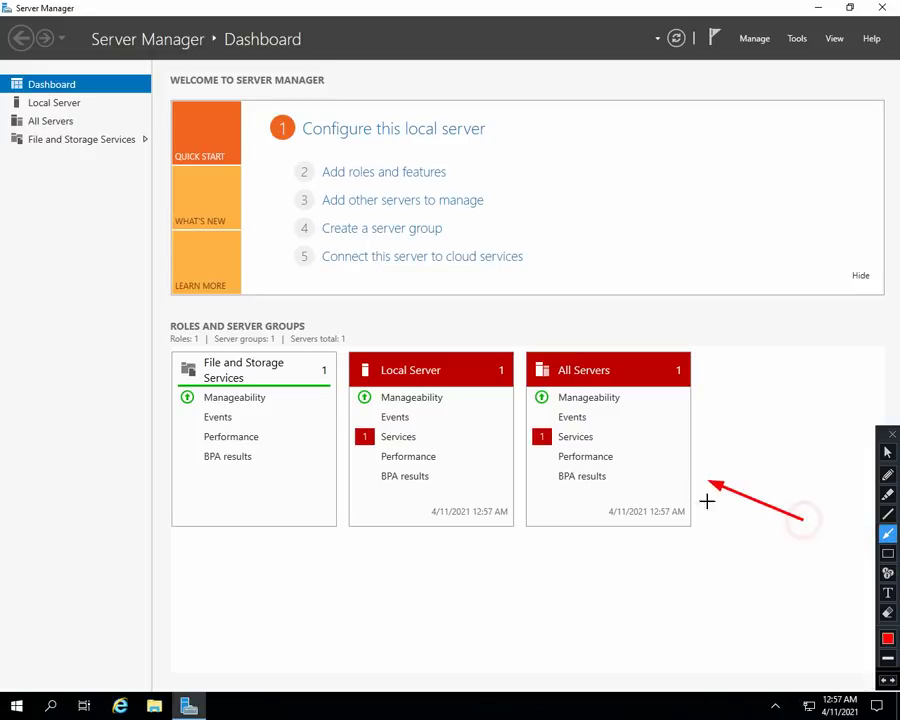
drag(595, 577, 462, 510)
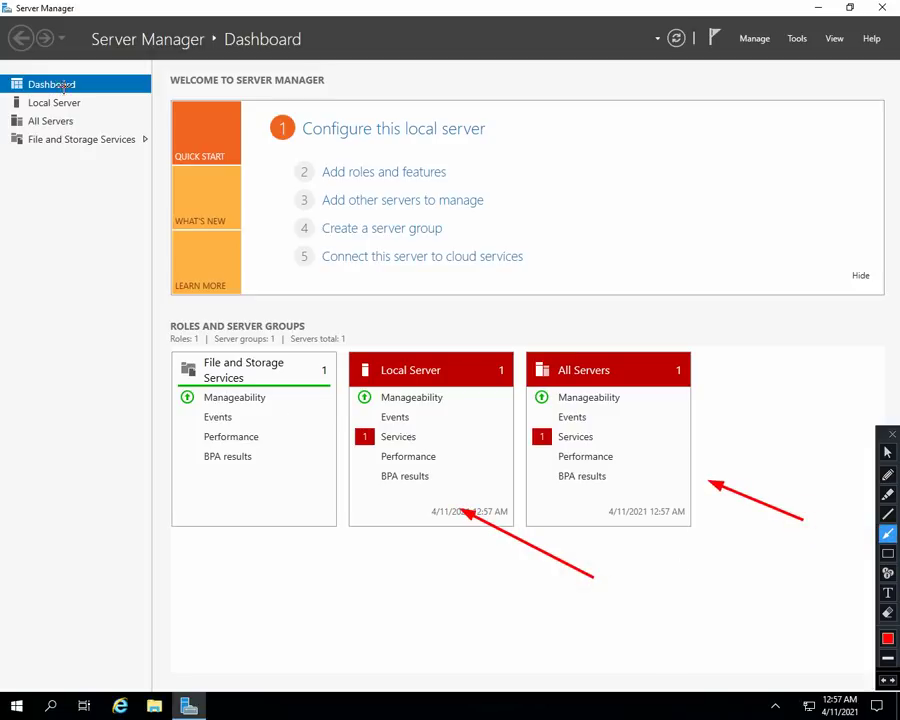
click(886, 453)
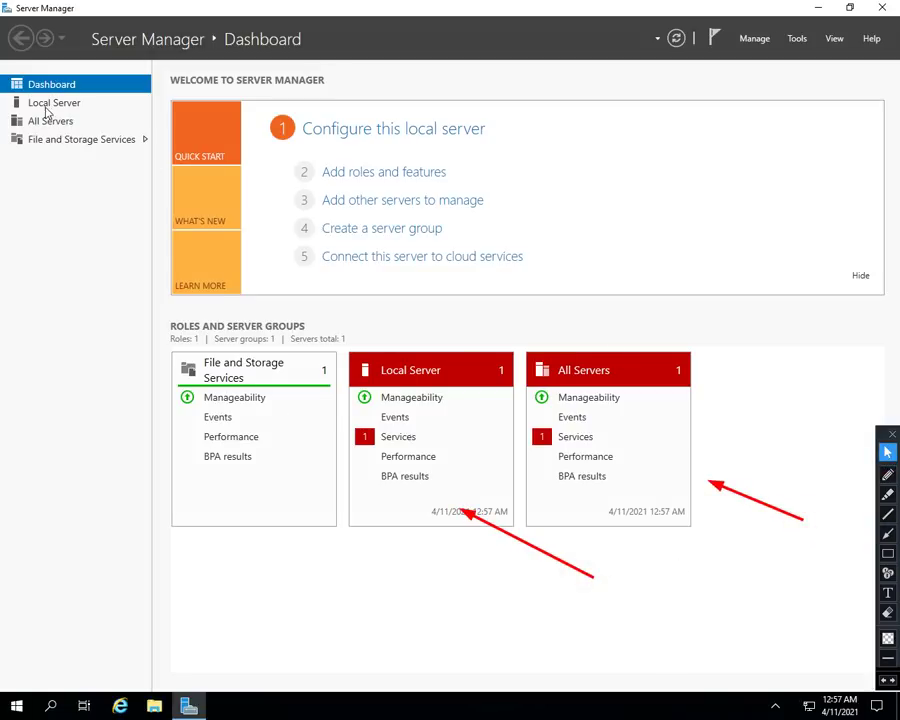
- Keep IE Enhanced Security Configuration off for administrators and users in the Local Server properties, and close Server Manager
click(47, 105)
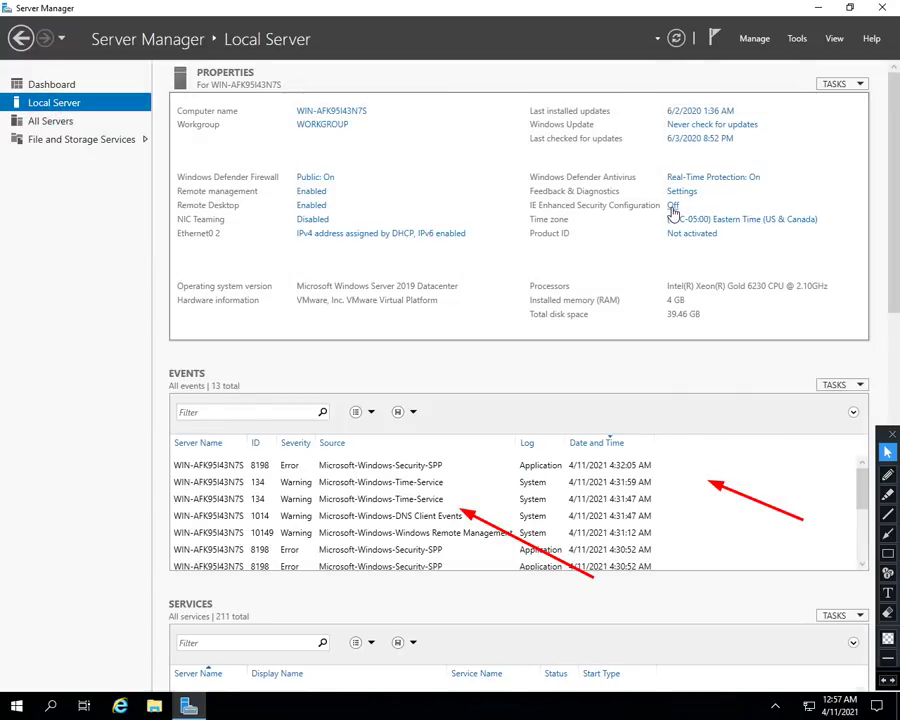
click(673, 207)
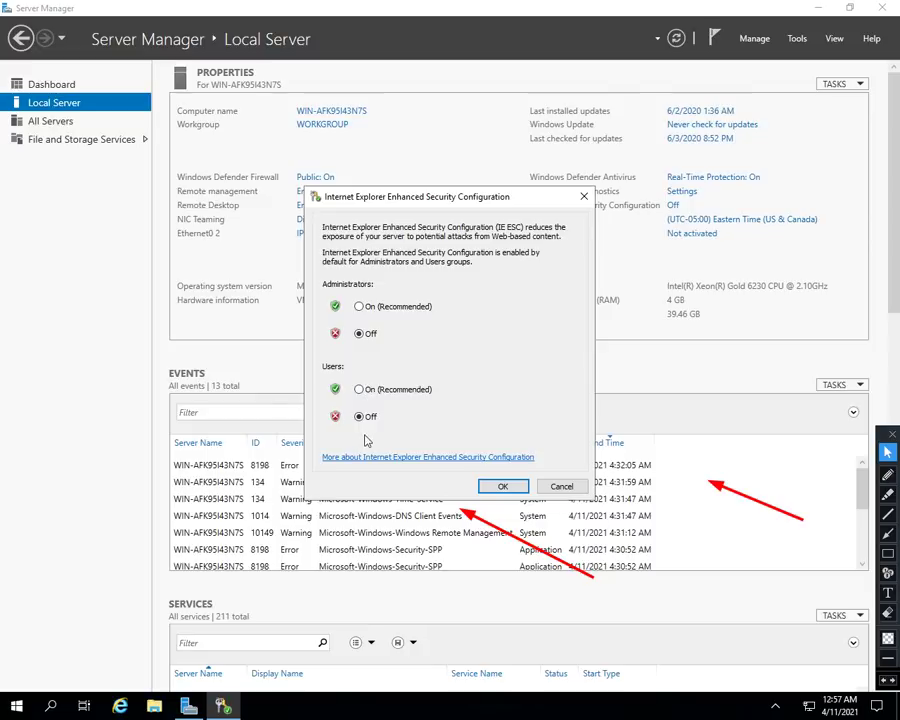
click(507, 487)
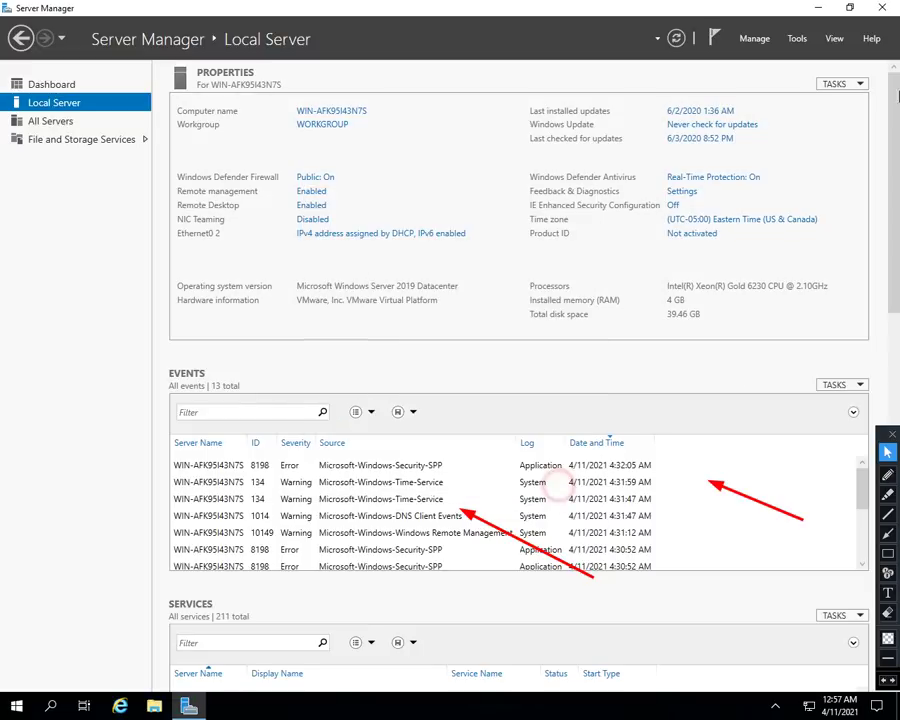
click(880, 9)
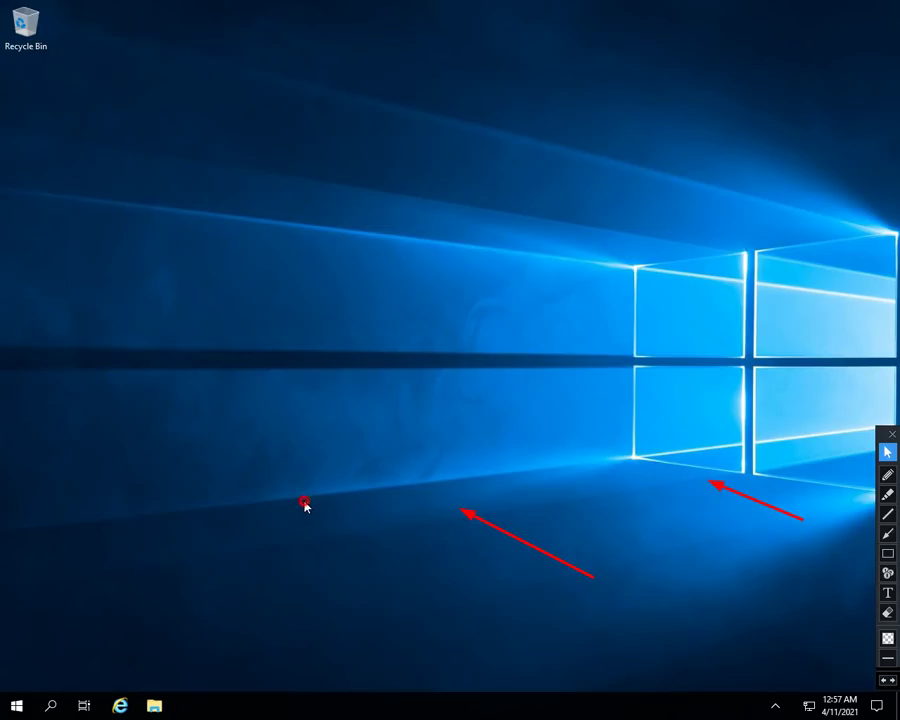
- Open Internet Explorer on the remote server and clear the red arrow annotations
click(120, 705)
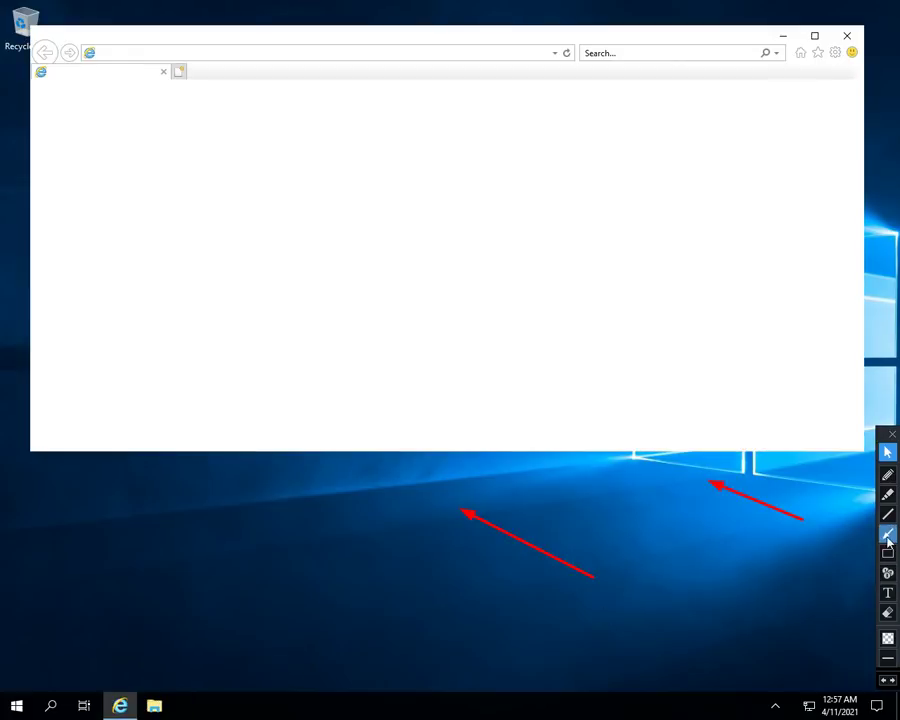
click(887, 535)
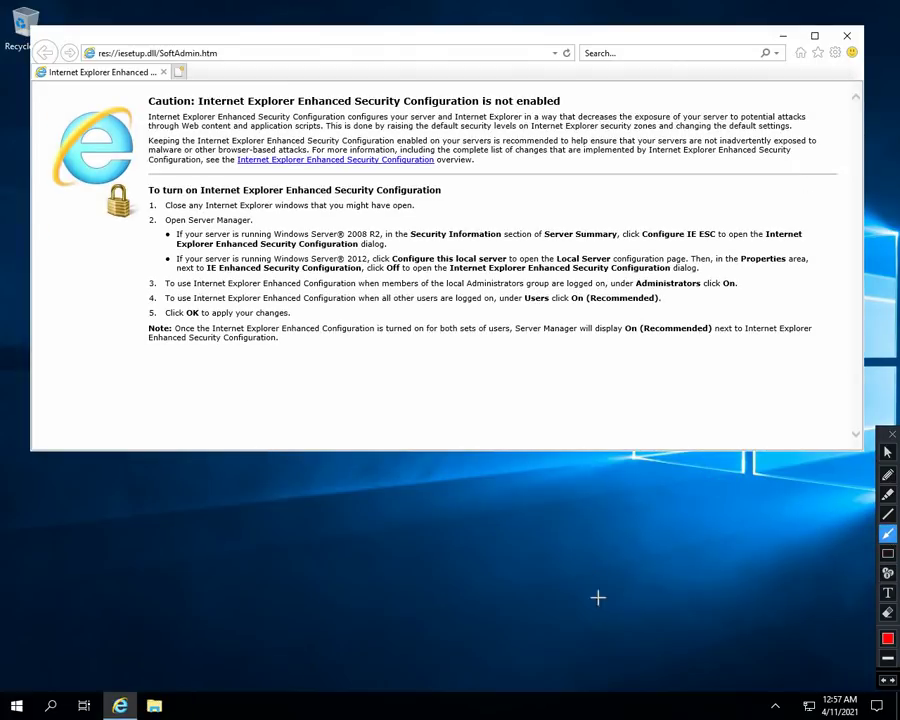
click(887, 452)
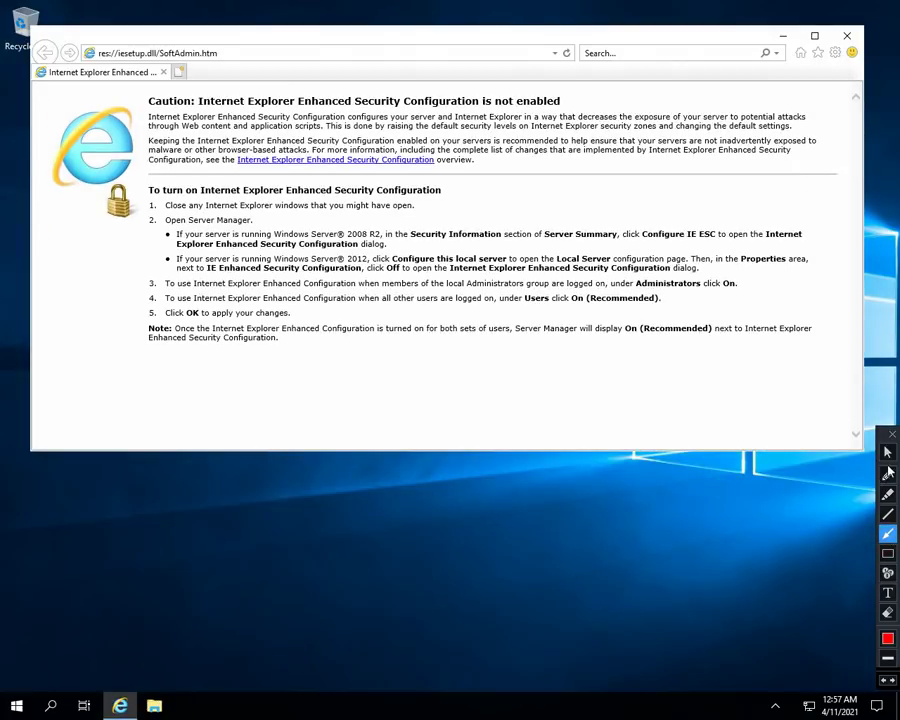
- Search the web for MOZILA and start the Firefox download from the Mozilla website
click(614, 53)
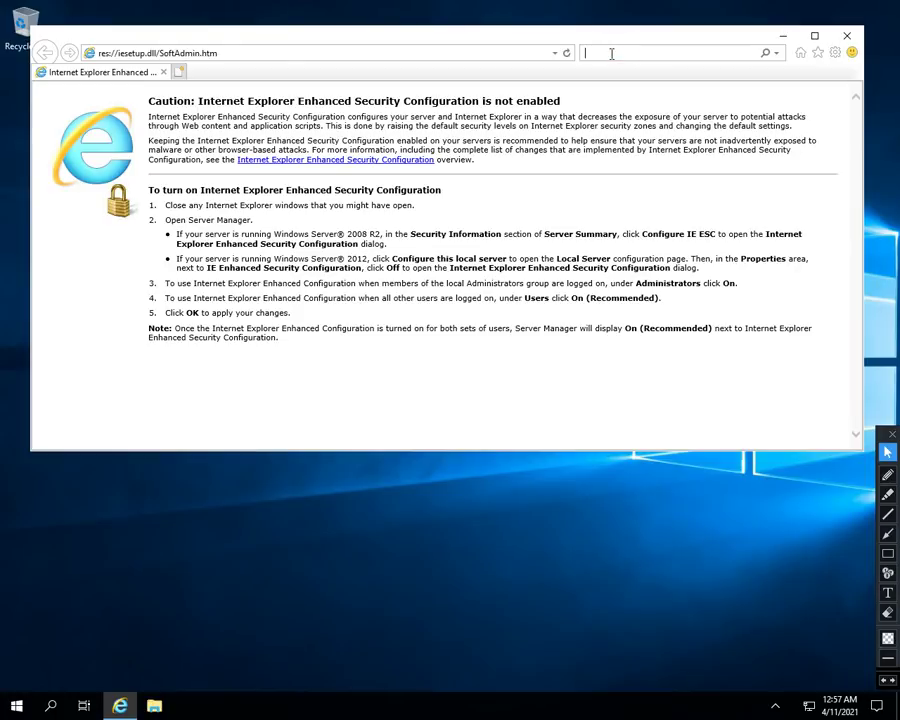
text(MOZILL)
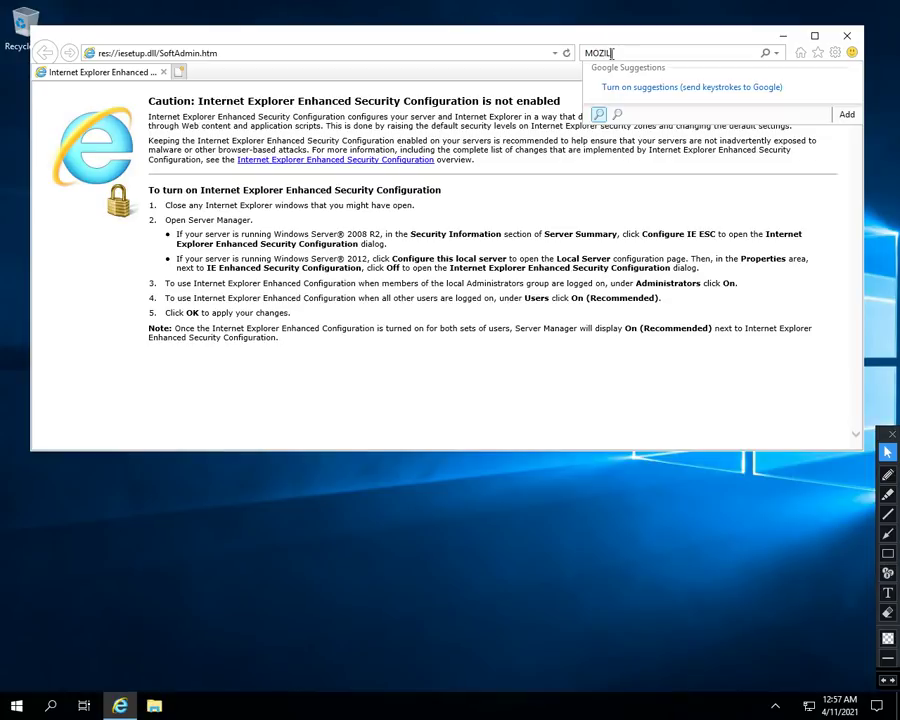
key(Return)
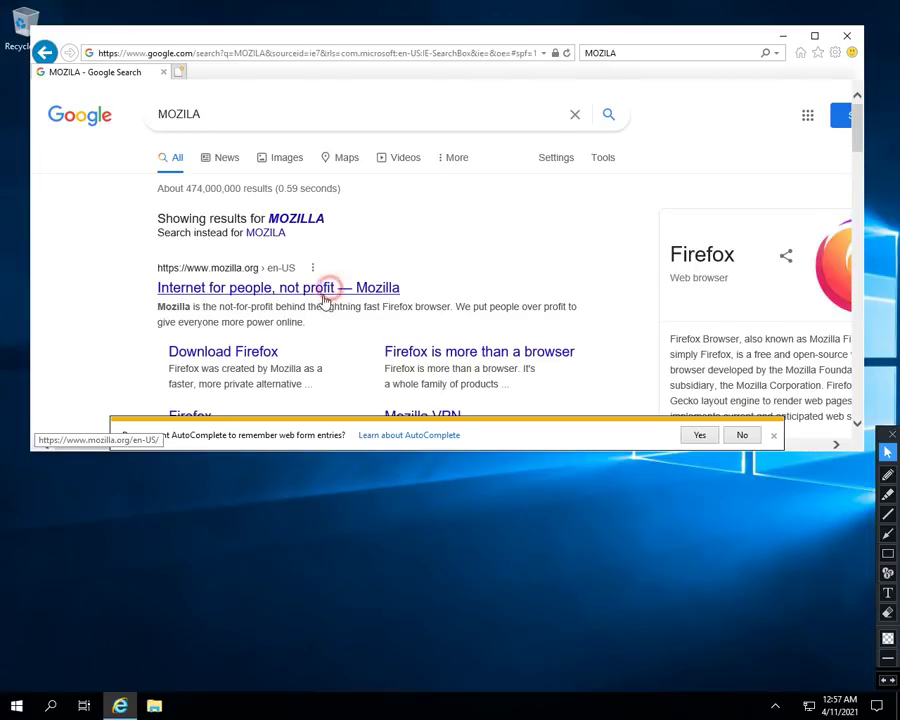
click(333, 287)
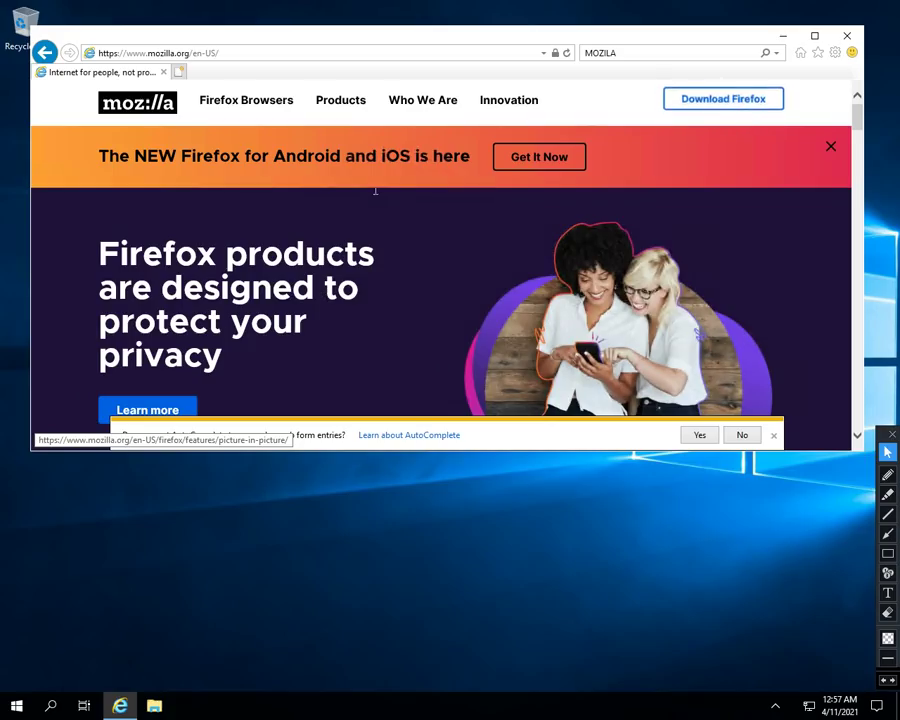
click(683, 104)
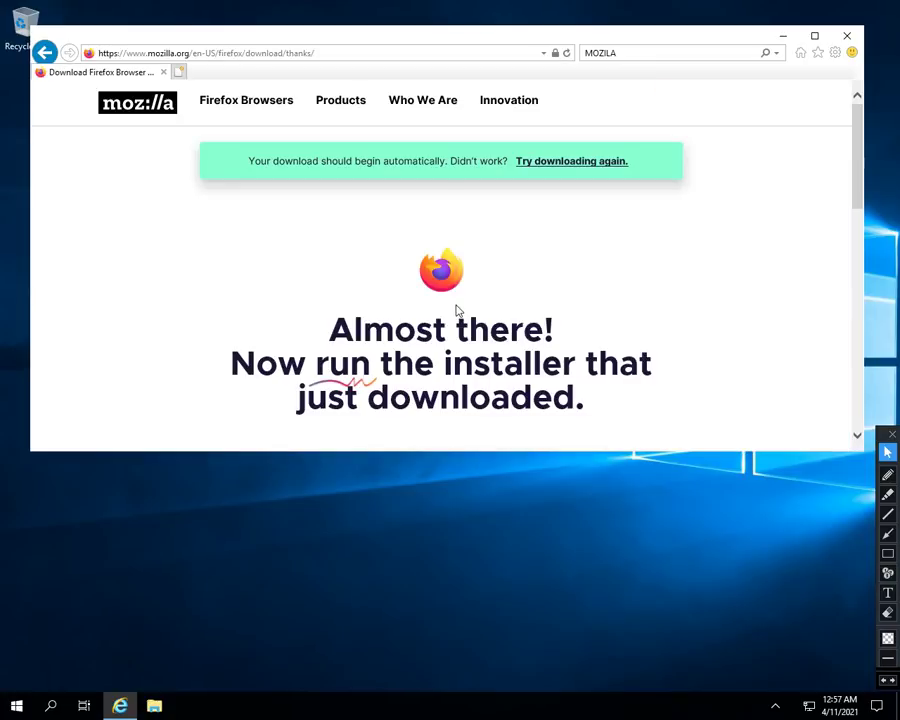
- Run the Firefox installer from the Mozilla download page and close Internet Explorer while it installs
click(586, 168)
click(640, 434)
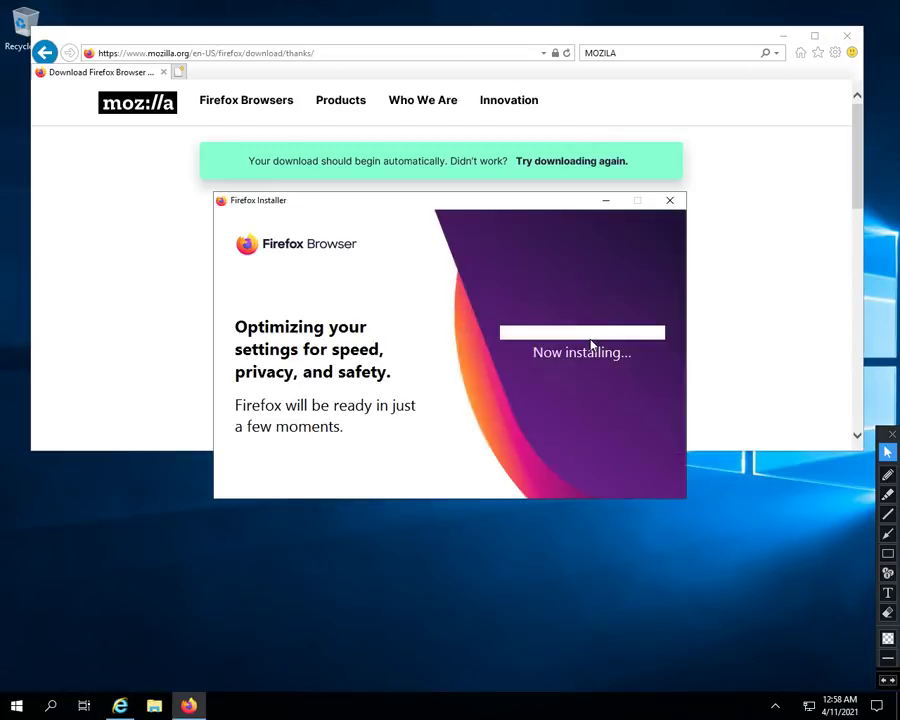
click(847, 37)
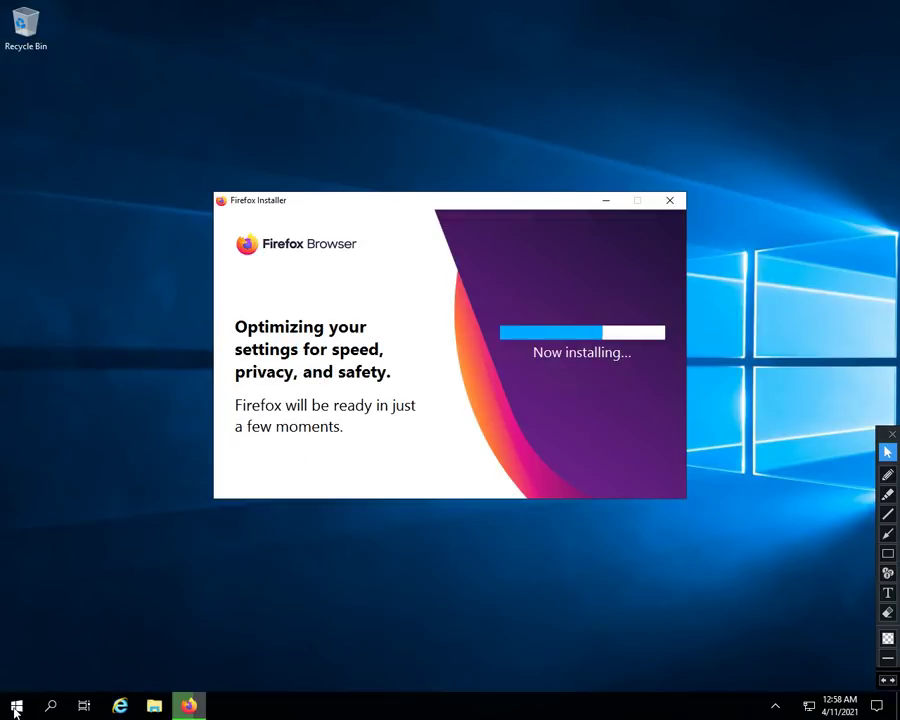
- Open the system properties of This PC to view the server's Windows edition, processor and memory
click(156, 705)
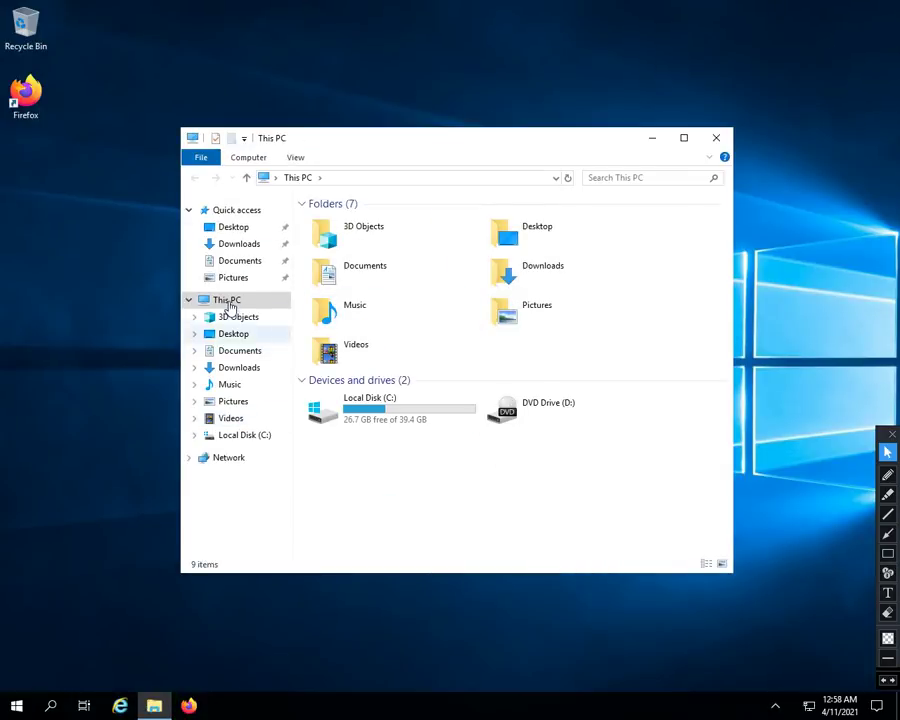
right_click(227, 300)
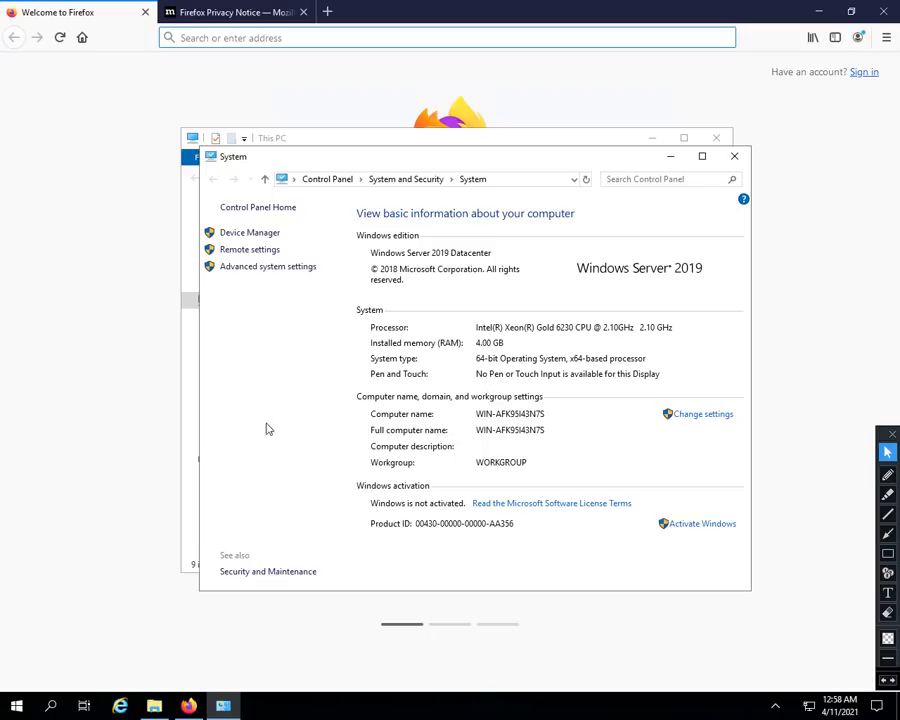
- Return to the Firefox welcome page, continue the setup and skip importing passwords and bookmarks
click(72, 328)
click(462, 335)
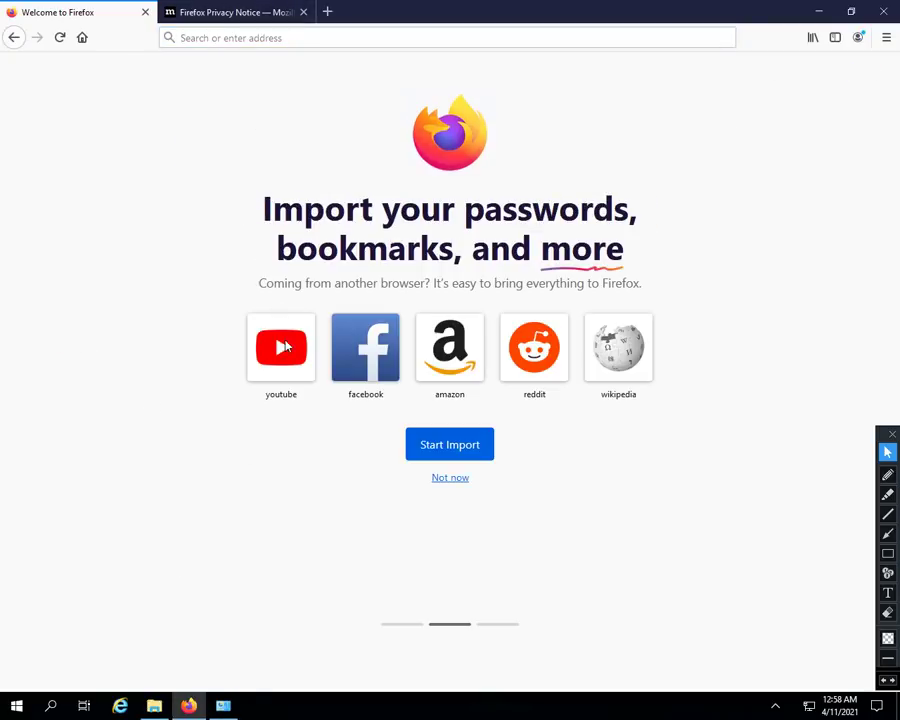
click(465, 480)
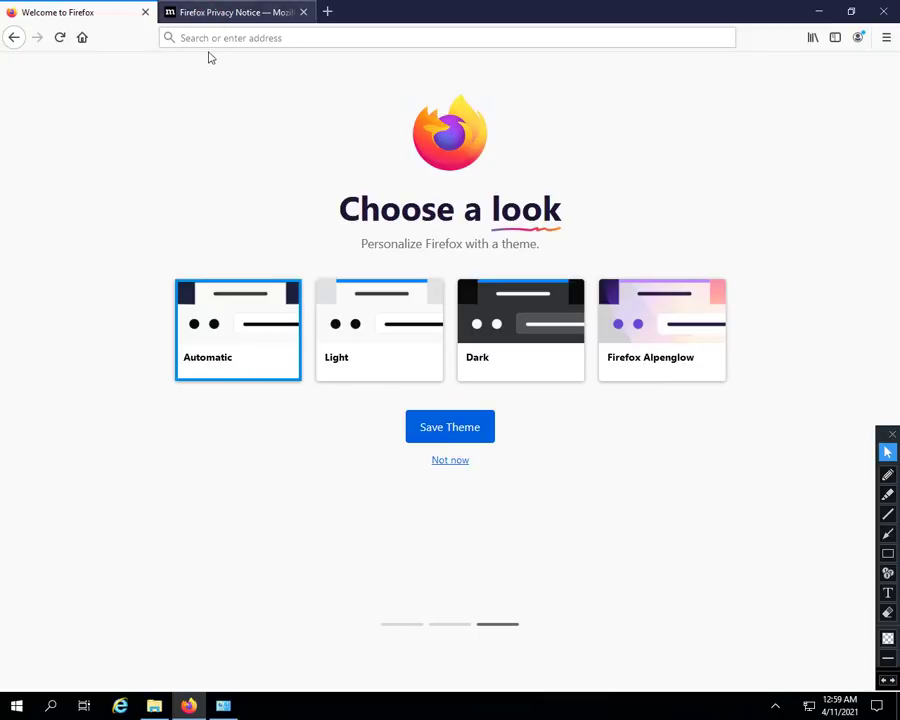
- Load YouTube in place of the Firefox Privacy Notice and close the Welcome to Firefox tab
click(201, 12)
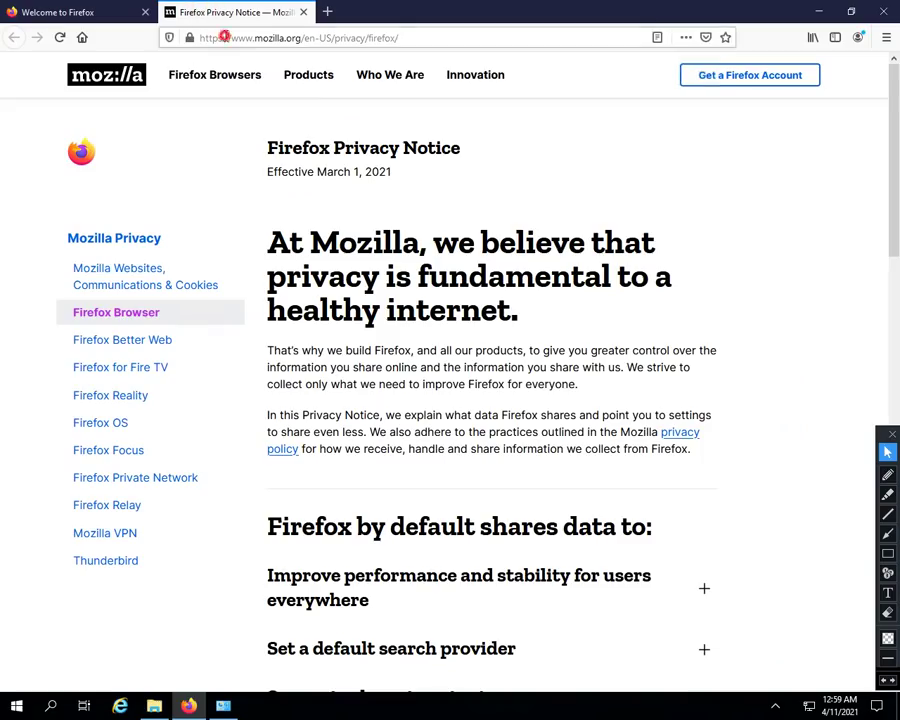
click(226, 38)
click(225, 66)
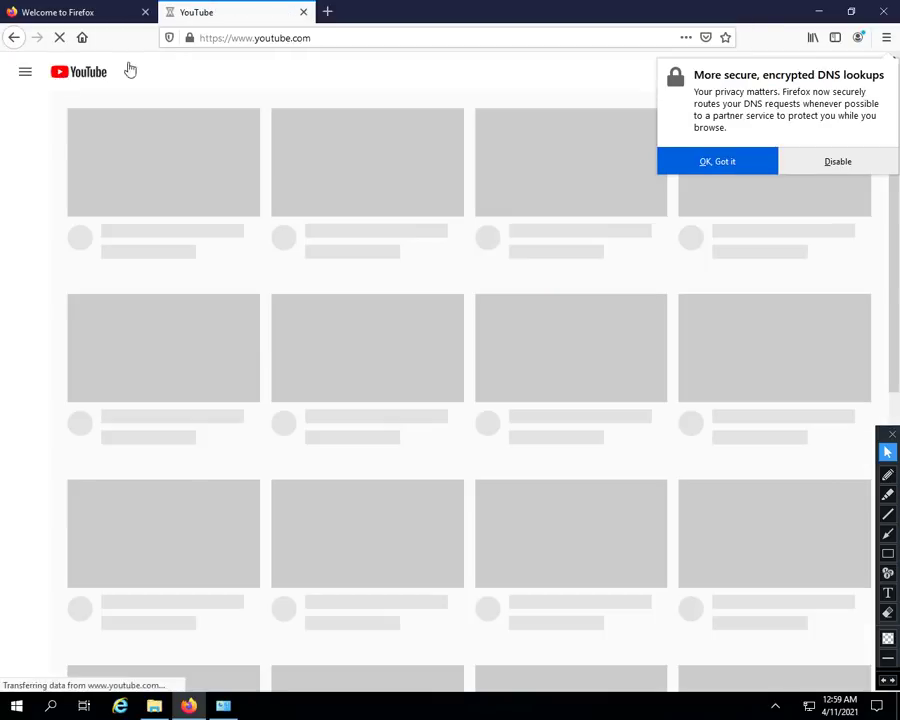
click(145, 12)
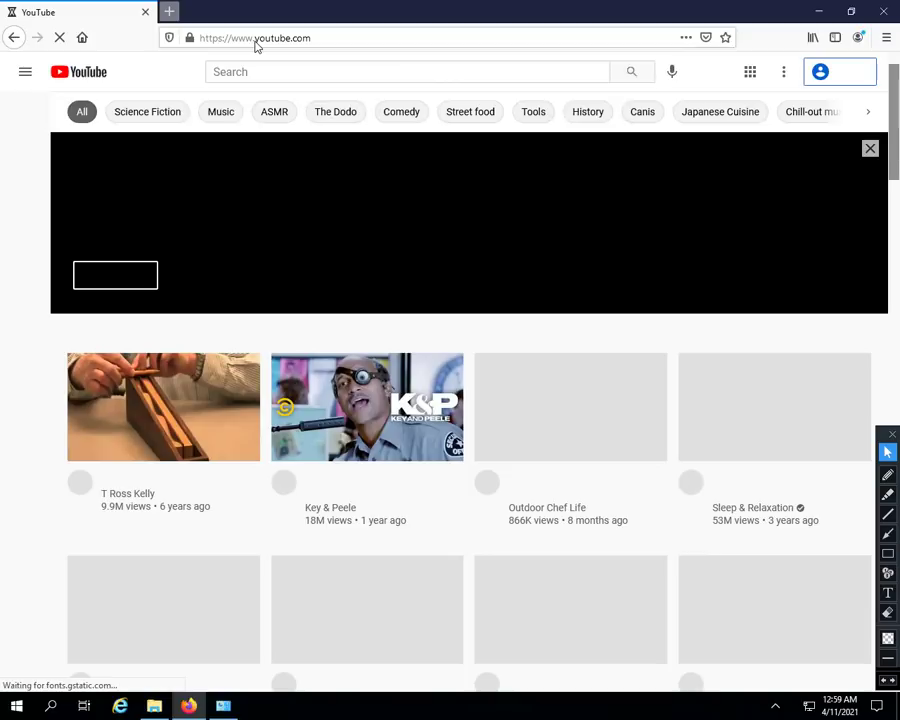
- Search for speedttes in a new tab, open Speedtest by Ookla and start a connection speed test
key(ctrl+t)
click(246, 35)
text(speedt)
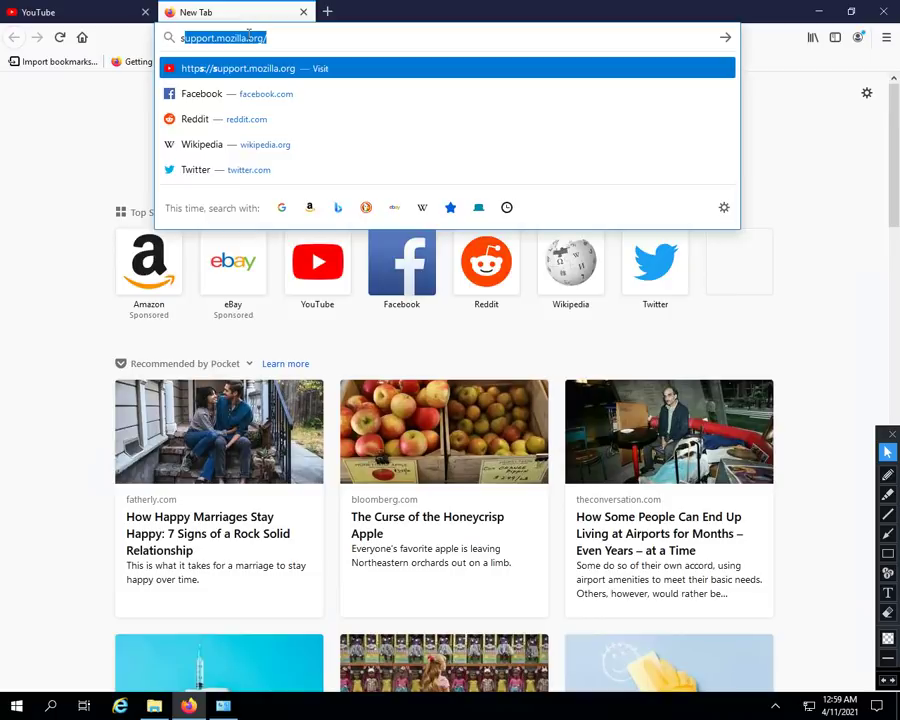
text(tes)
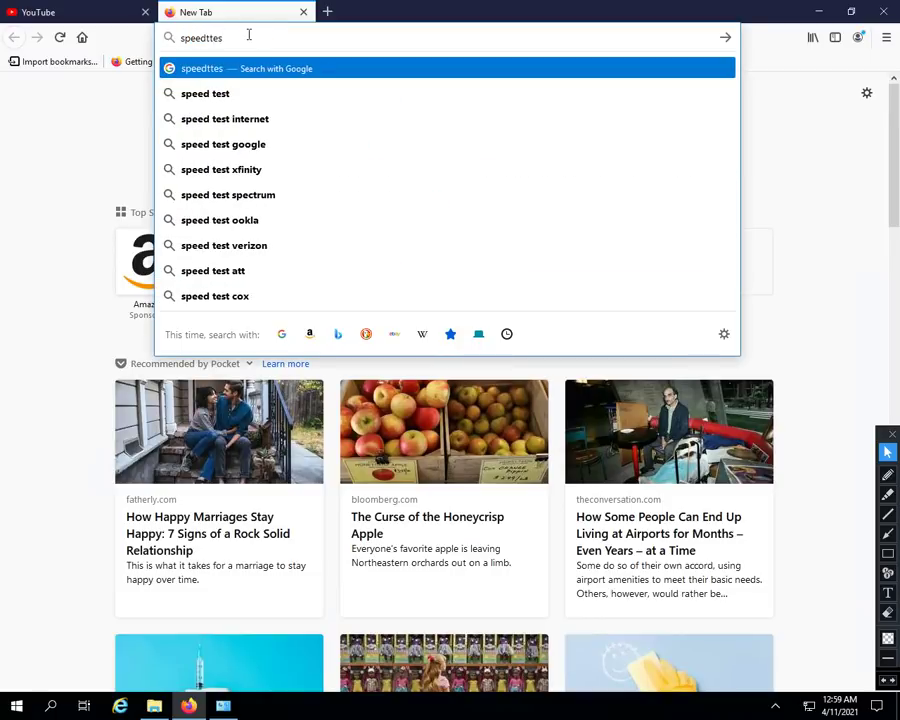
key(Return)
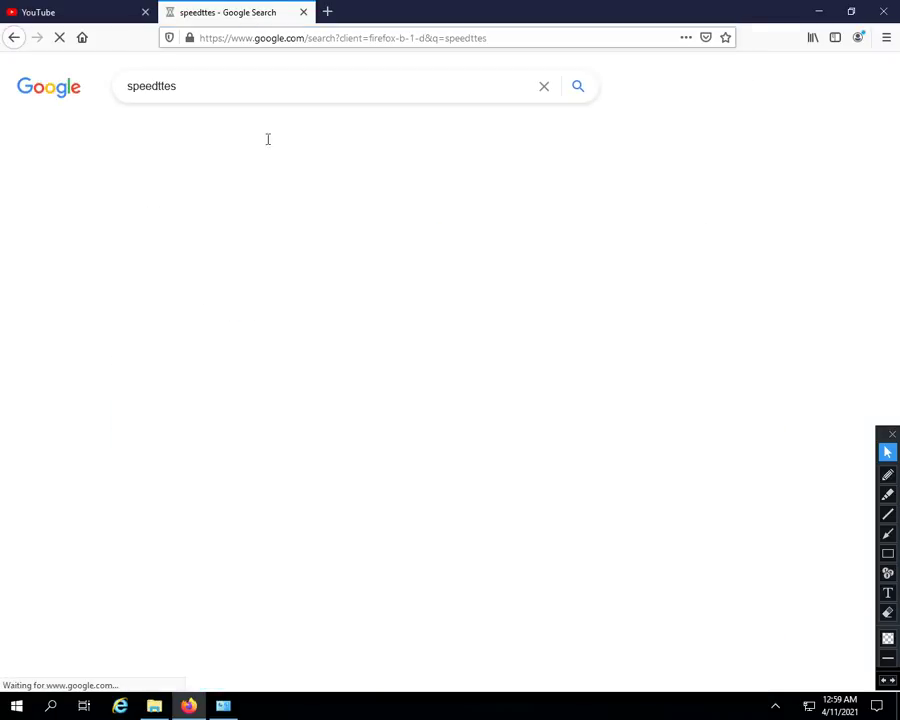
click(194, 505)
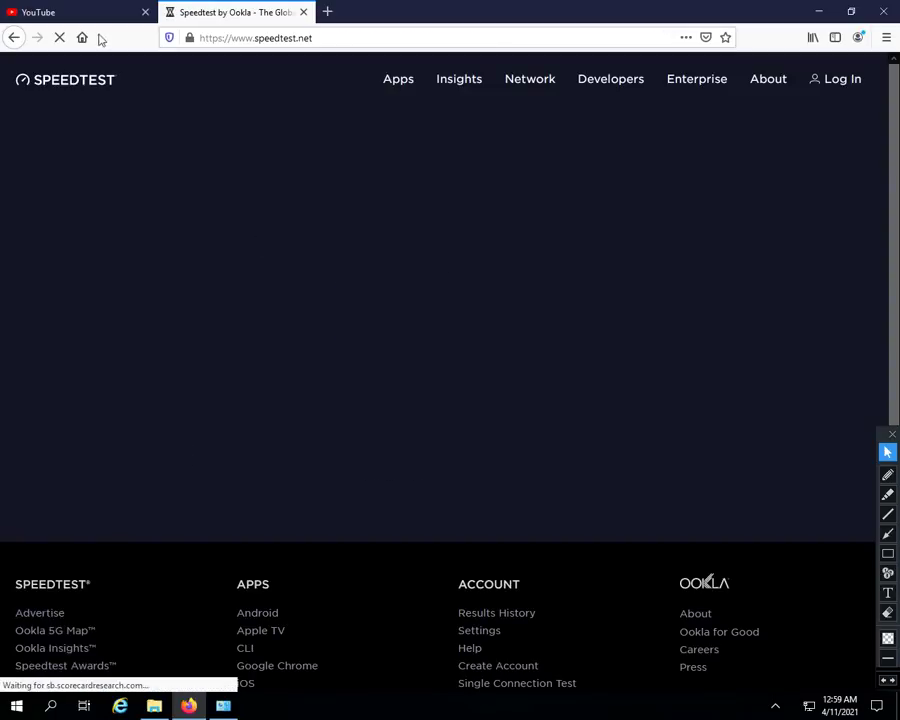
click(427, 280)
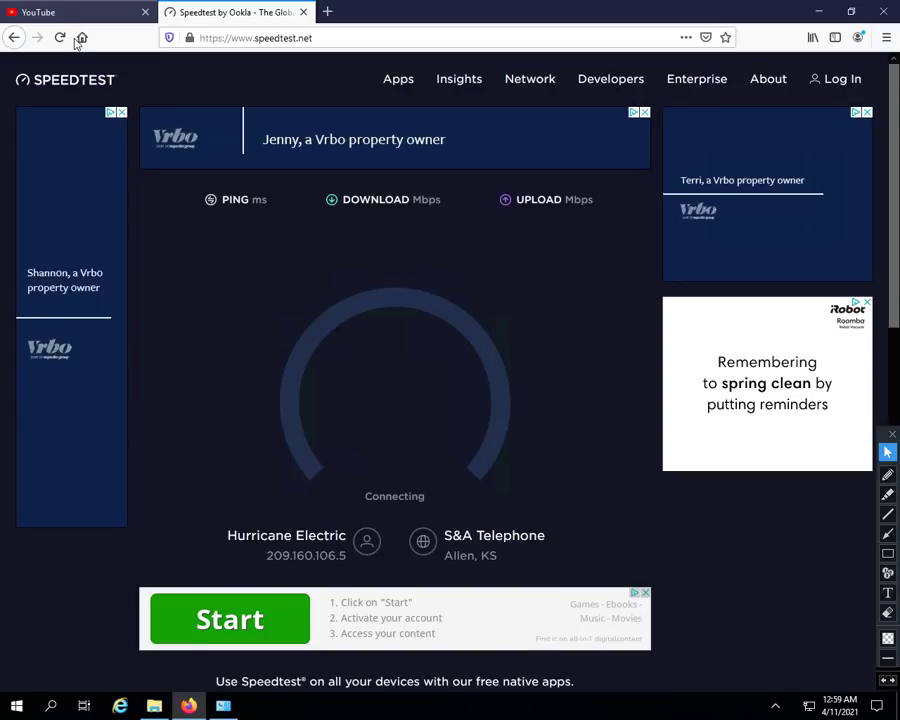
- Open ipsaya.com in a new browser tab
key(ctrl+Tab)
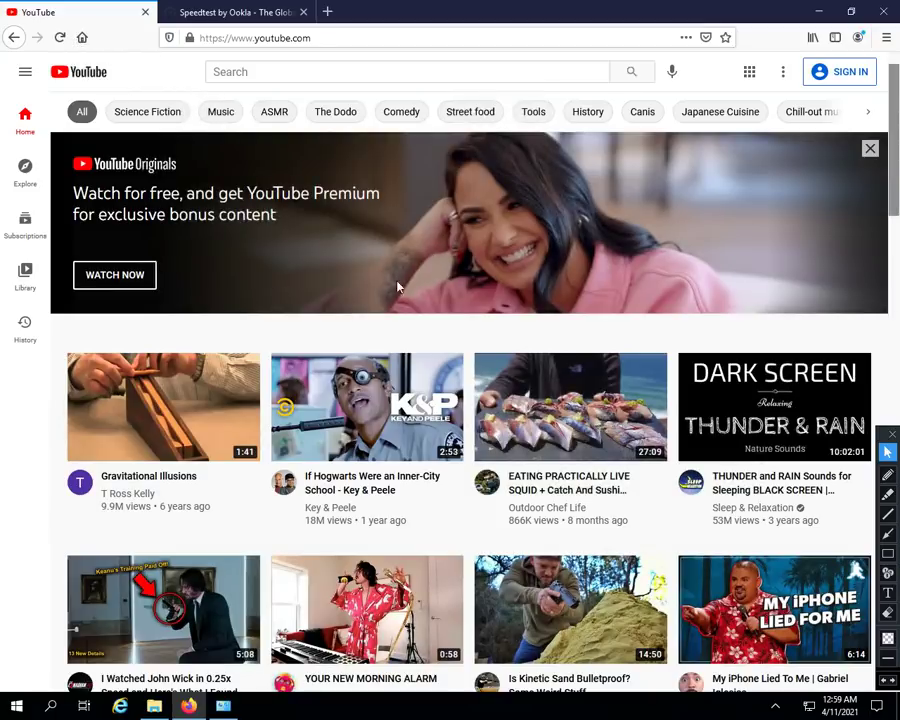
click(326, 13)
click(304, 42)
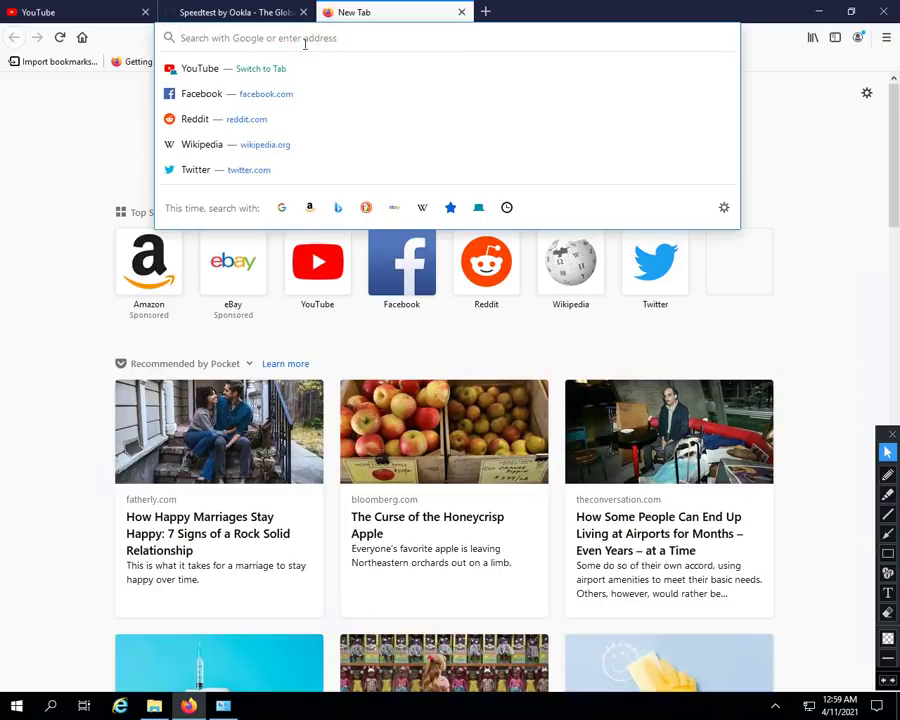
text(ip)
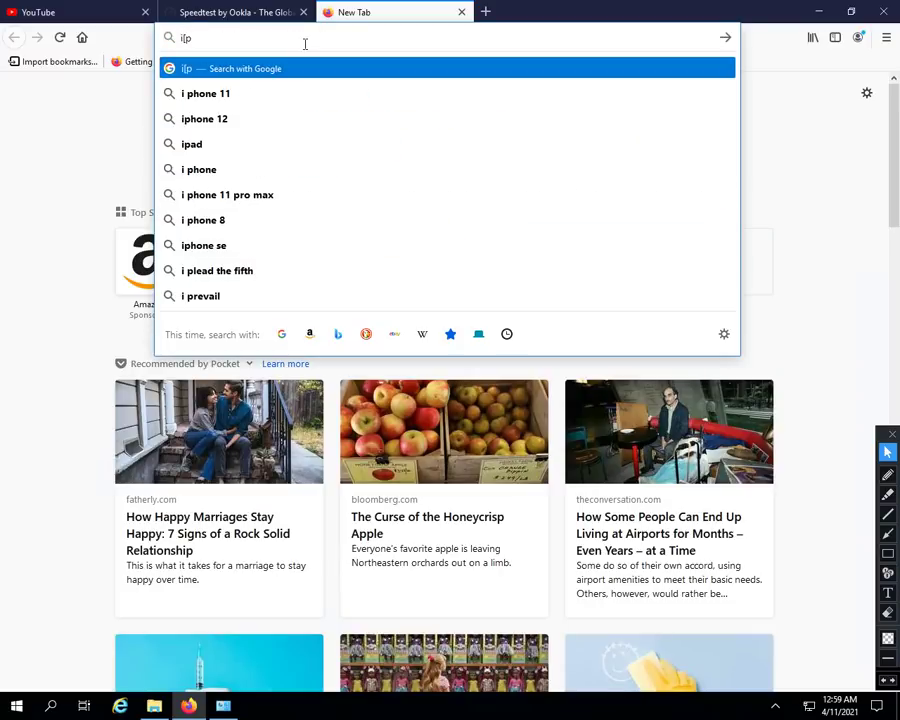
key(BackSpace)
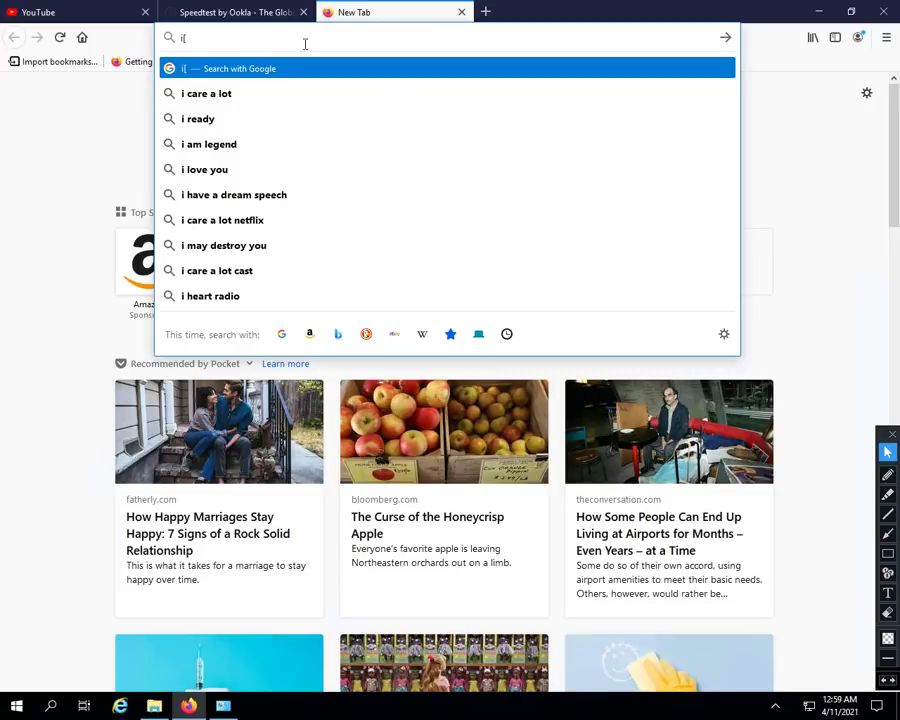
text(p)
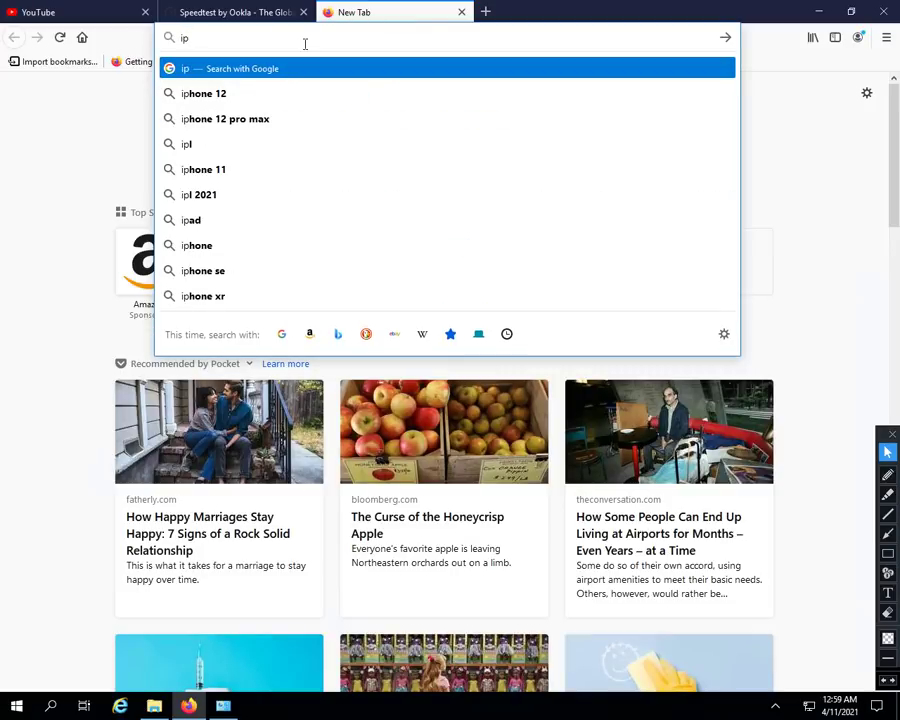
text(say)
text(a.com)
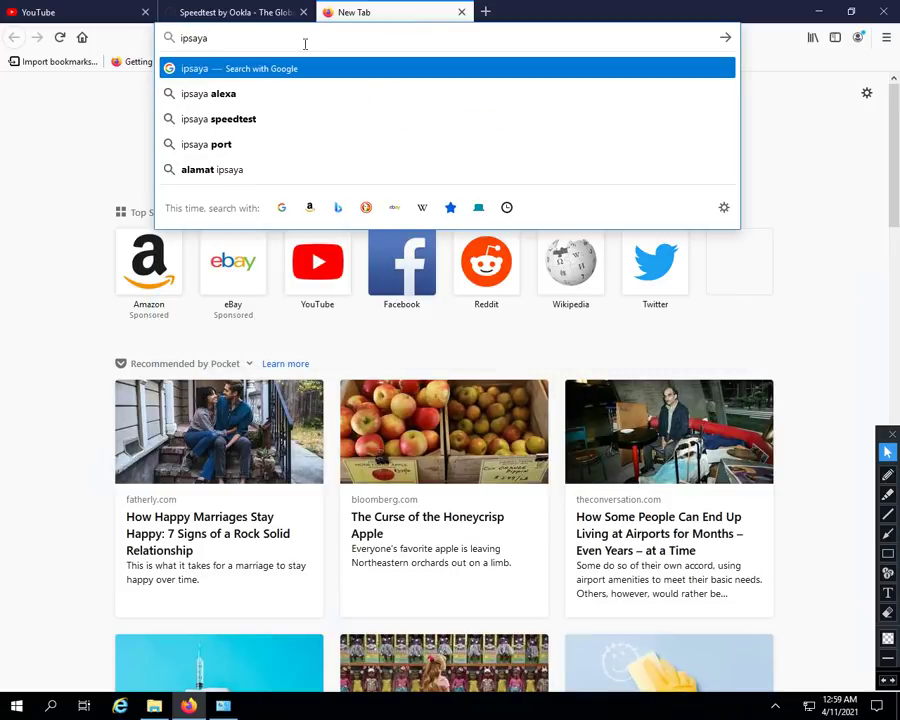
key(Return)
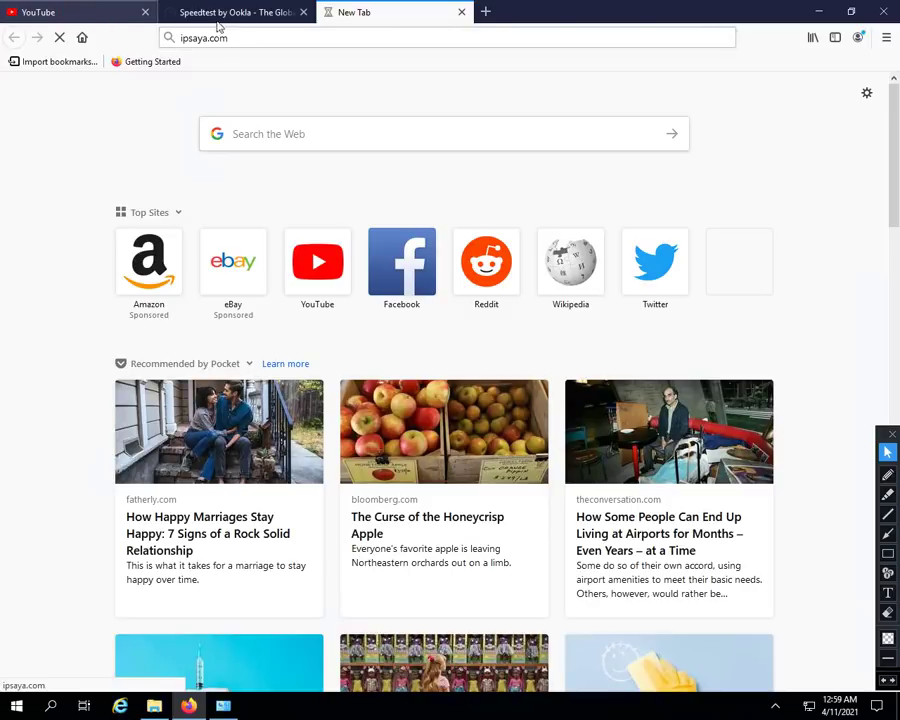
- Return to the Speedtest page to check the progress of the running speed test
click(152, 13)
click(222, 12)
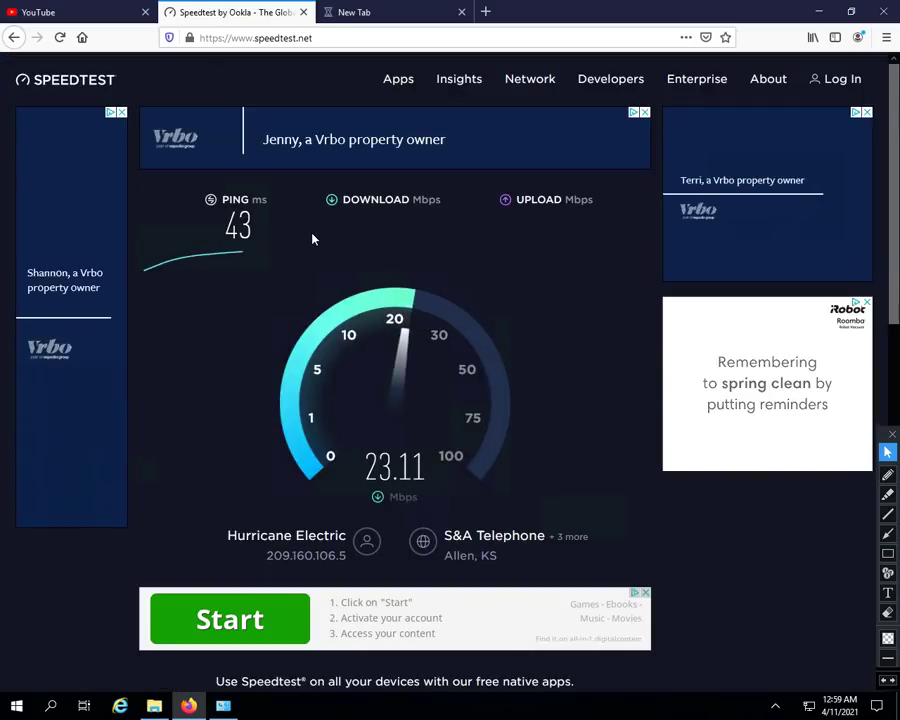